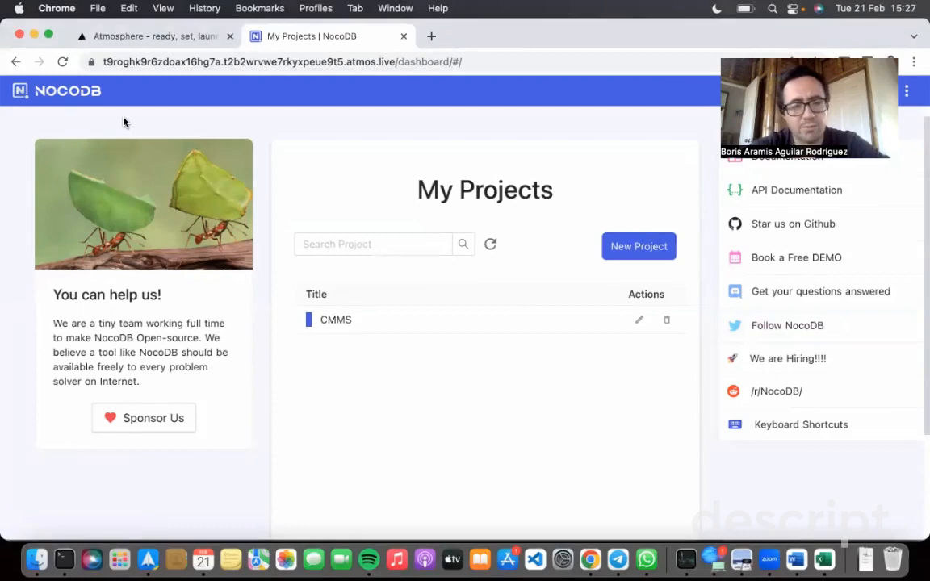
Create a new project named "the project"
left_click(294, 236)
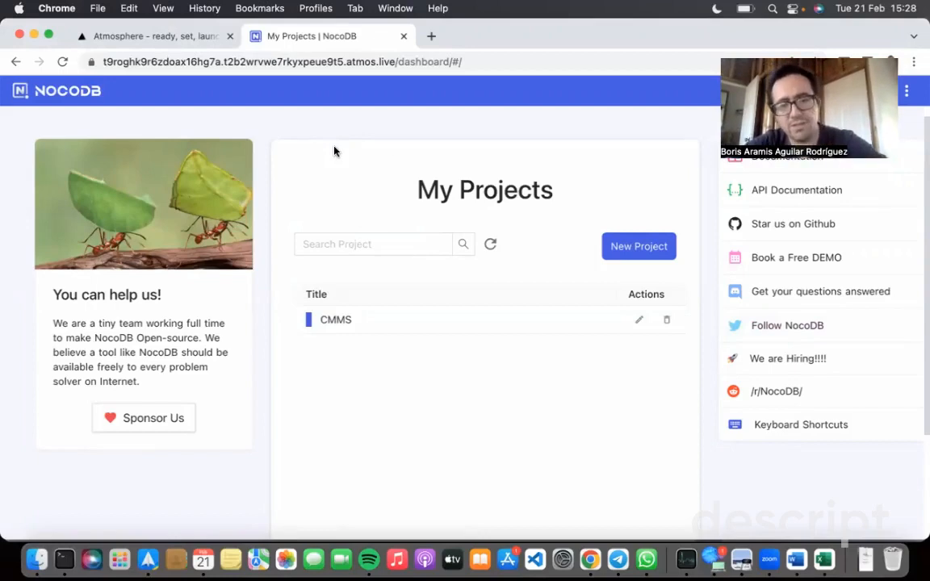
left_click(644, 248)
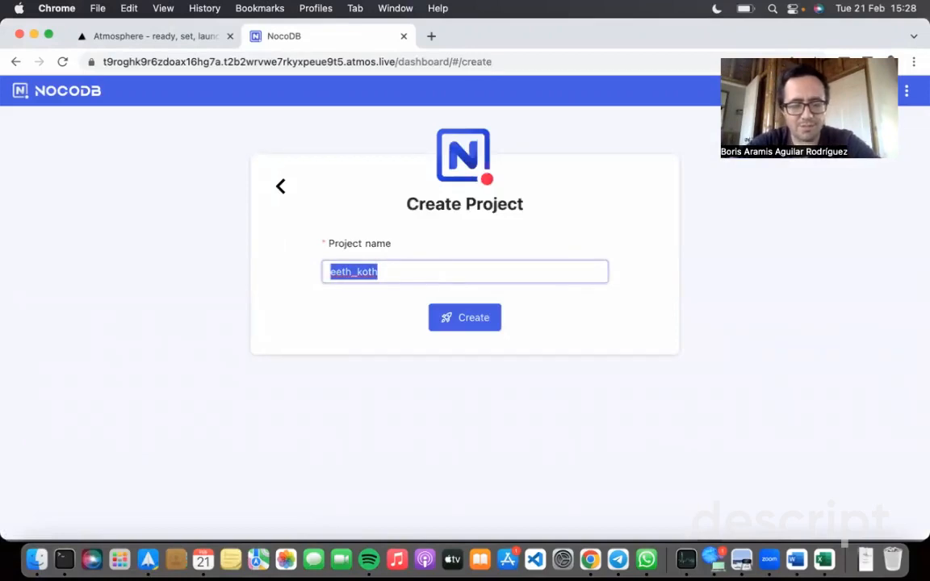
type("the project")
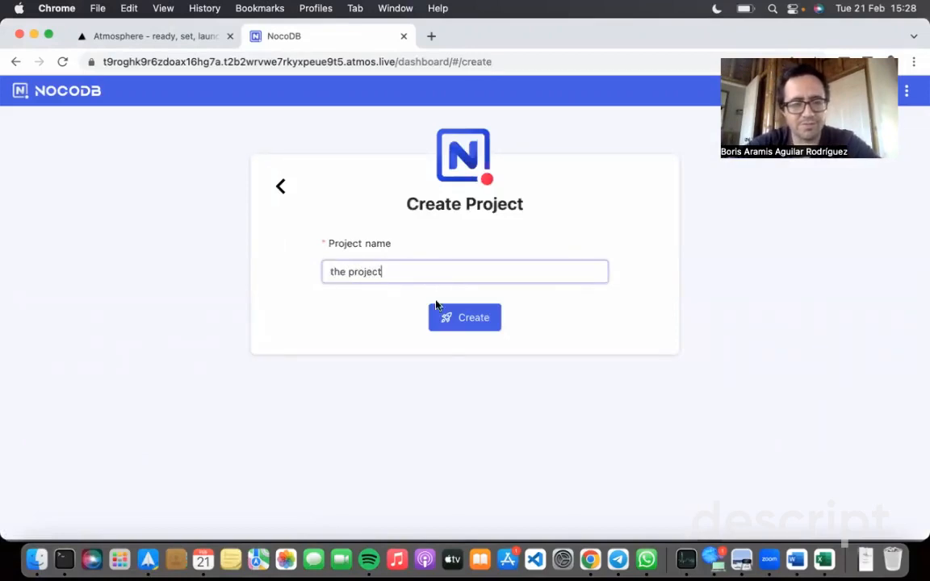
left_click(449, 316)
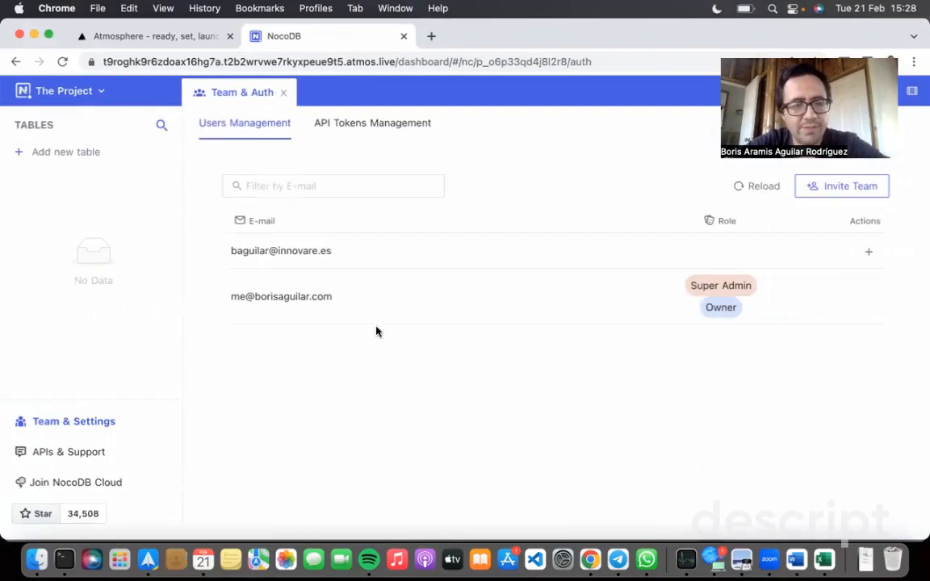
Review the project's API token and user management pages, and close the Team & Auth view
left_click(394, 127)
left_click(247, 126)
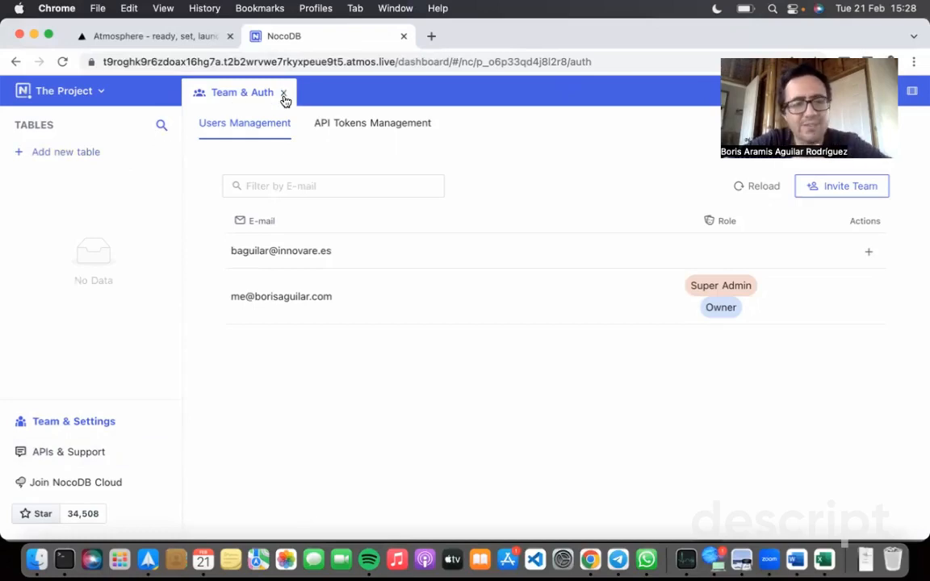
left_click(284, 94)
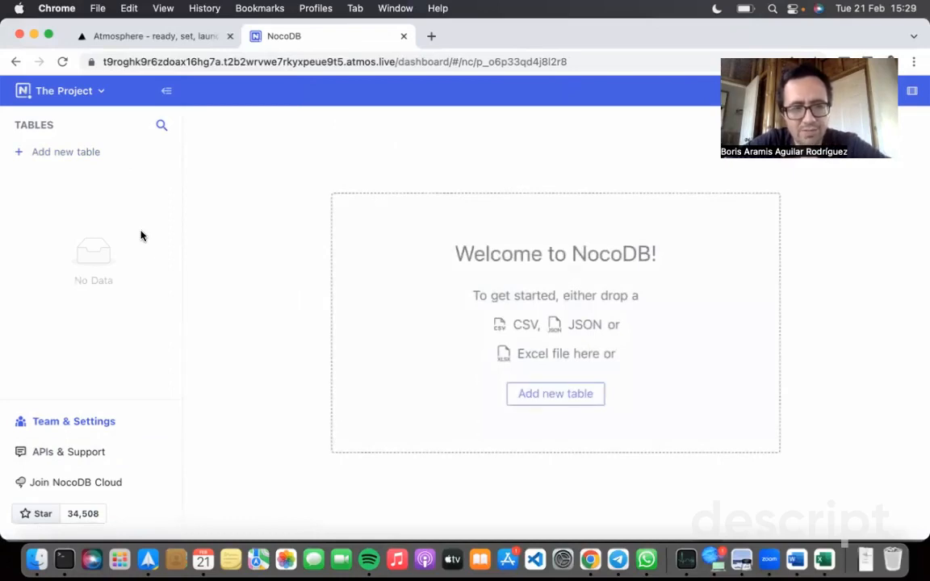
Create a table named survey_one in the project and open it
left_click(68, 154)
type("Surve")
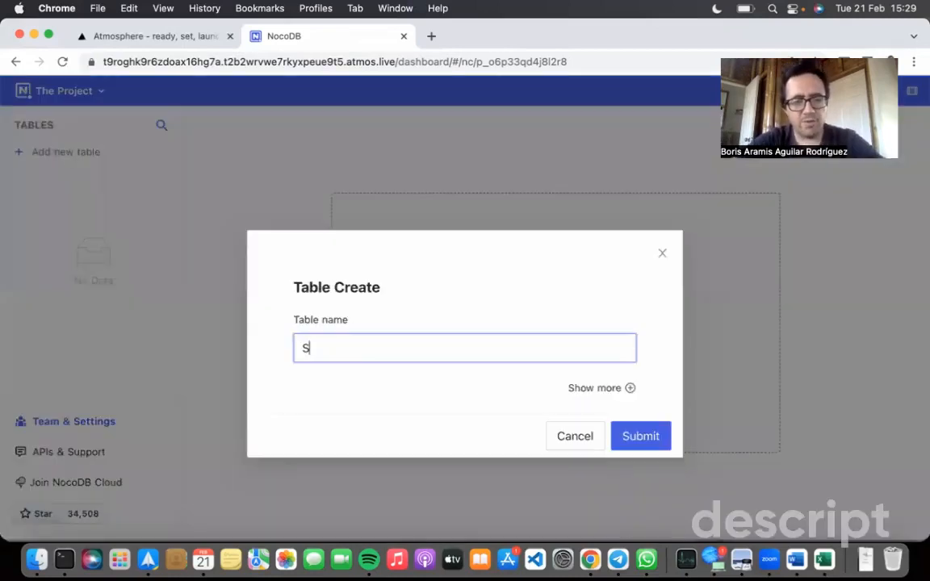
key("BackSpace")
key("BackSpace")
type("vey")
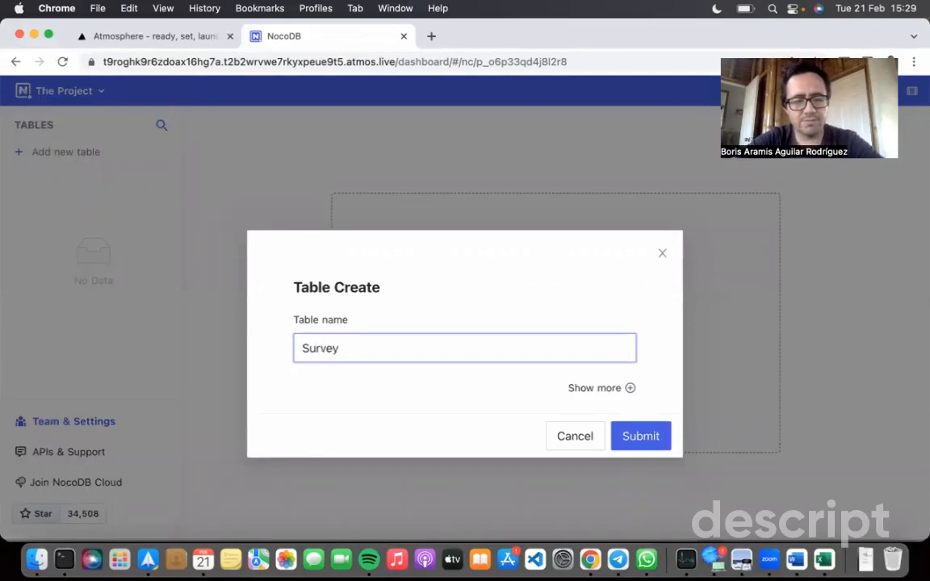
type("one")
key("super+Left")
key("shift+Right")
type("s")
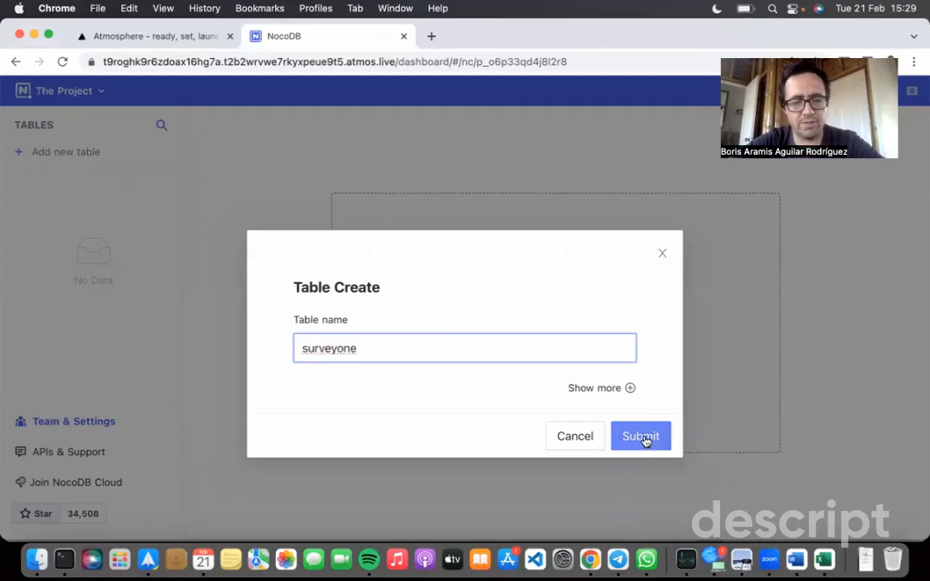
key("Right")
key("Right")
key("Right")
key("Right")
key("Right")
key("shift+super+Right")
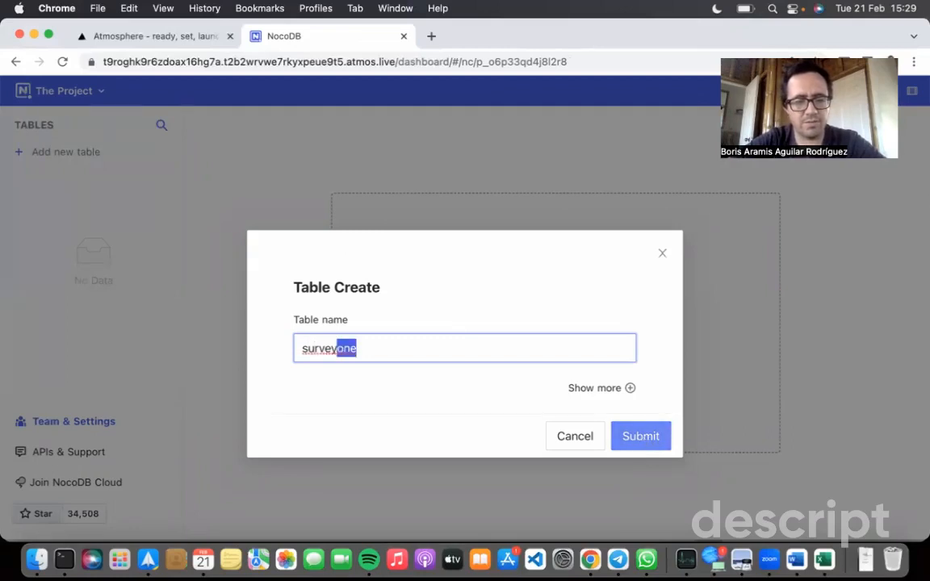
key("Left")
type("-")
key("BackSpace")
type("_")
left_click(658, 440)
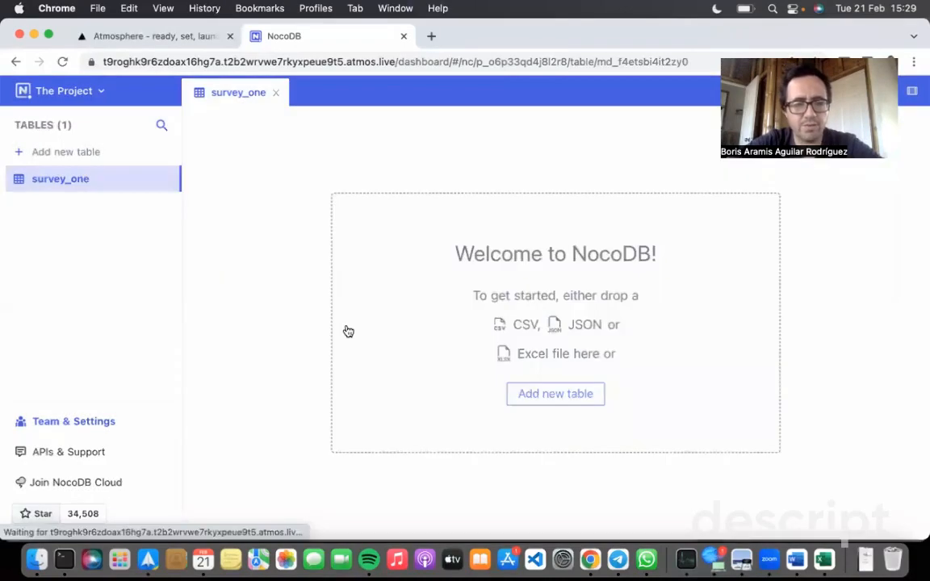
left_click(98, 186)
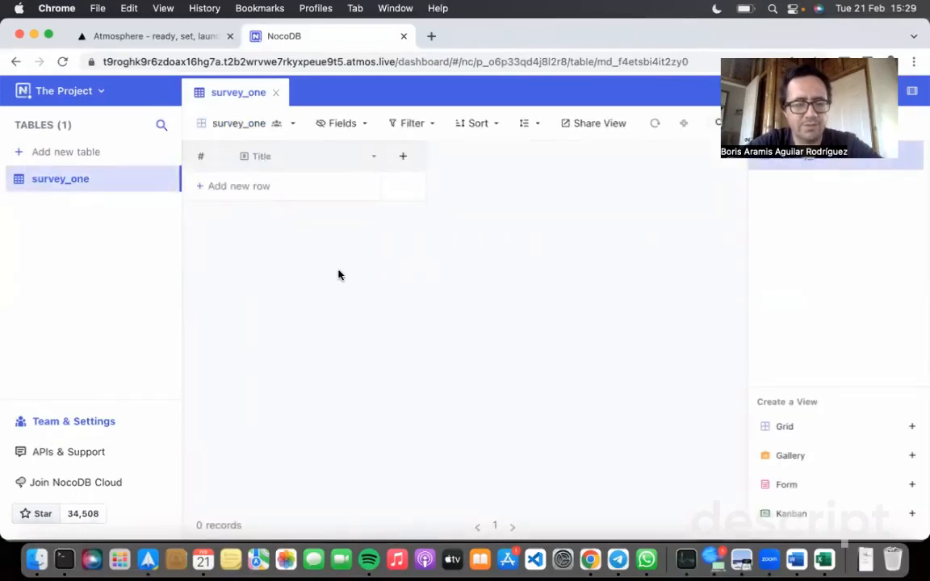
Rename the table's Title column to "First Name"
left_click(374, 158)
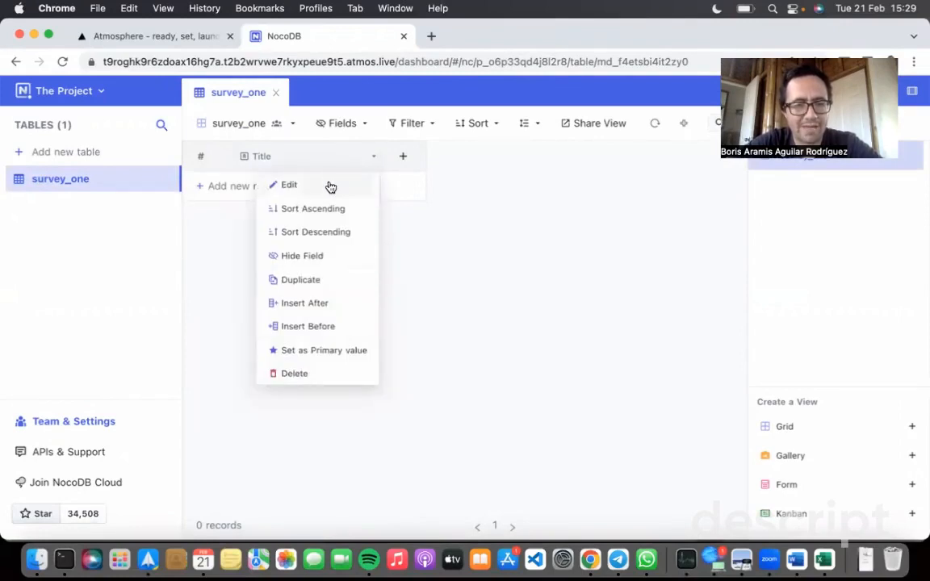
left_click(391, 237)
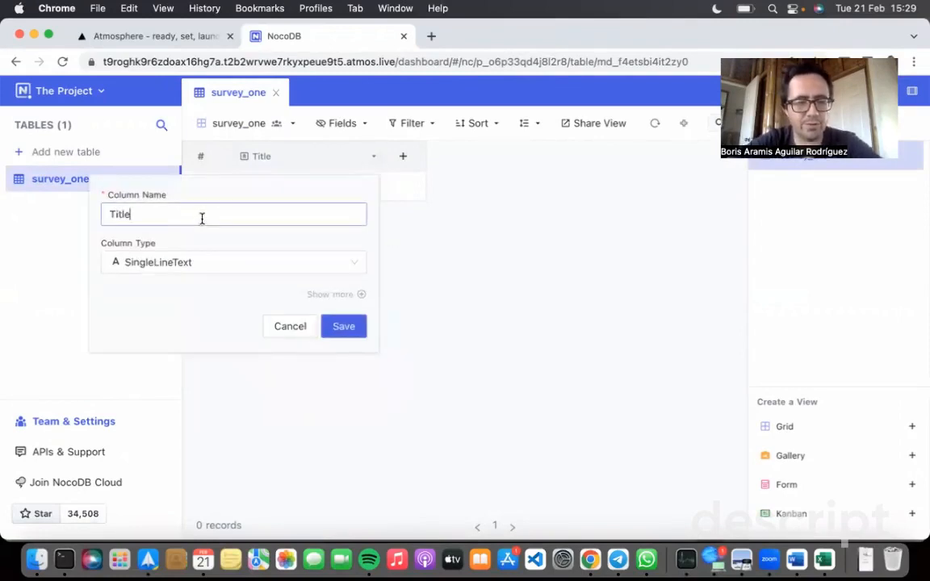
double_click(202, 218)
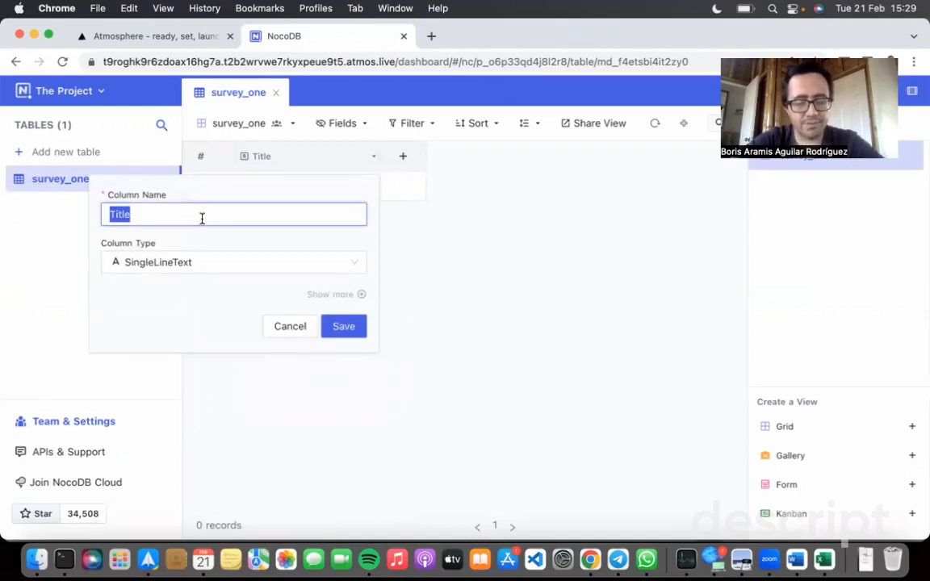
type("First Name")
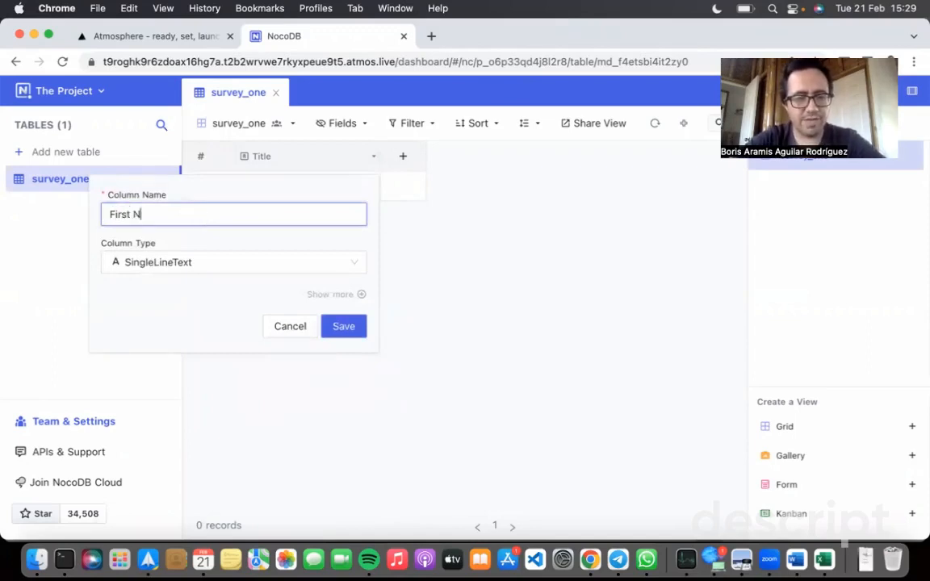
left_click(344, 327)
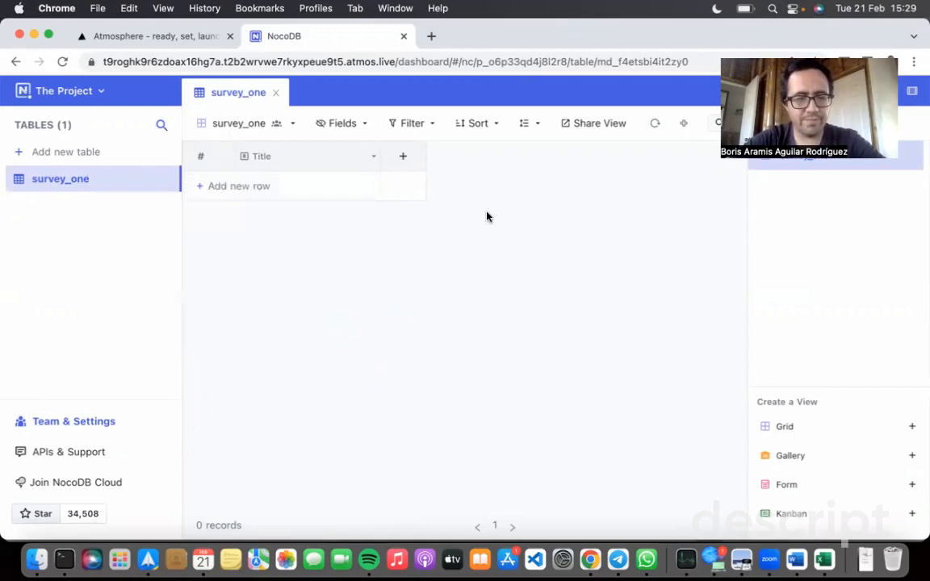
Add a single-line text column named "Last Name" to the survey_one table
left_click(402, 155)
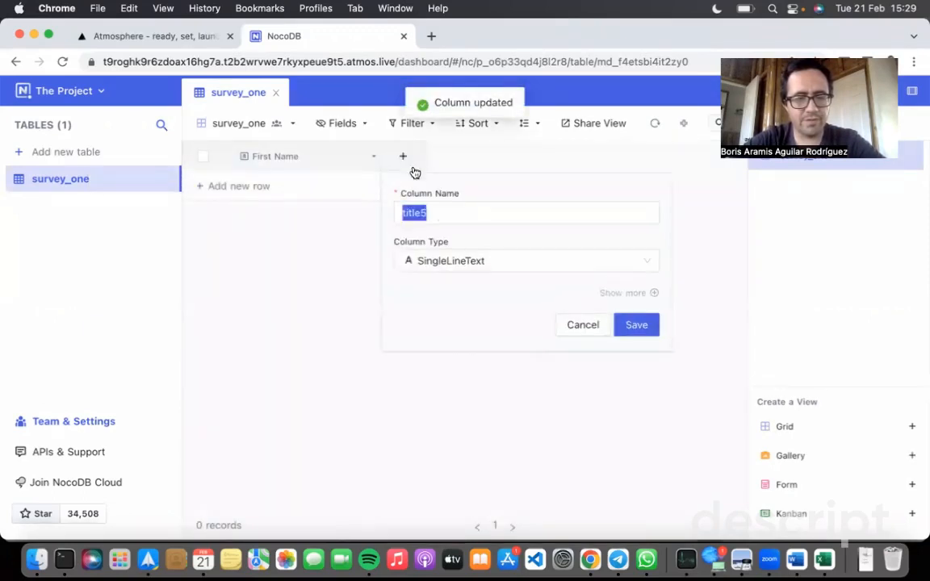
type("Last Name")
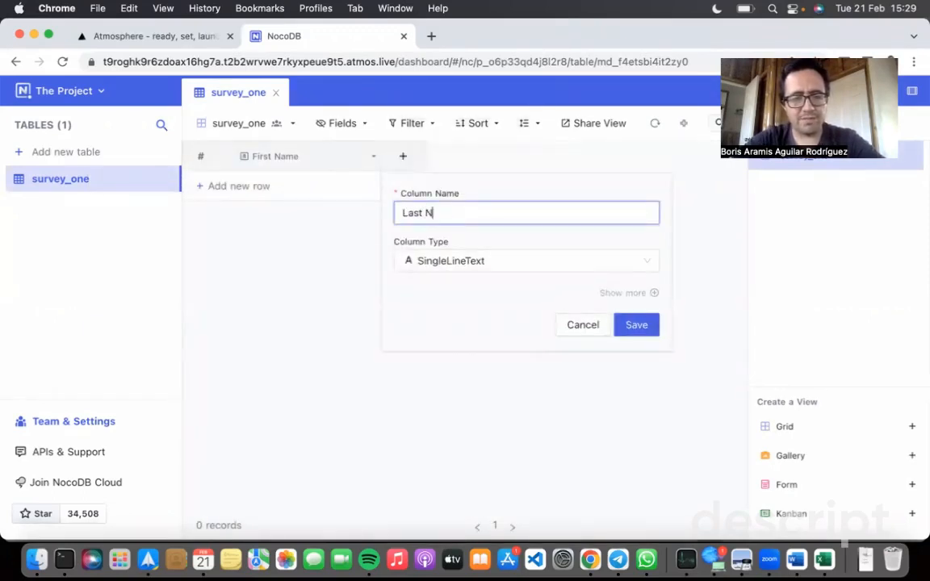
left_click(637, 326)
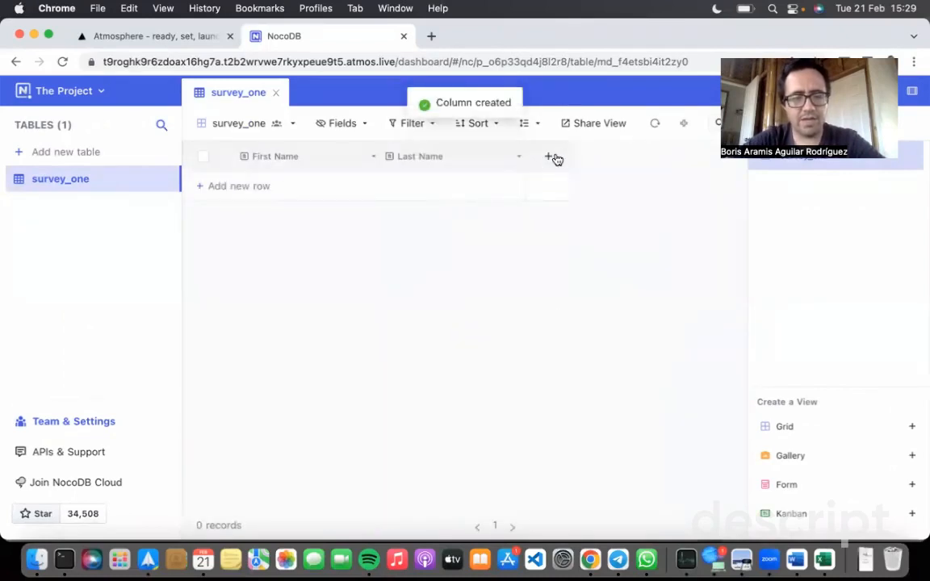
Start a new column named "Favorite Color" and set its type to SingleSelect
left_click(549, 155)
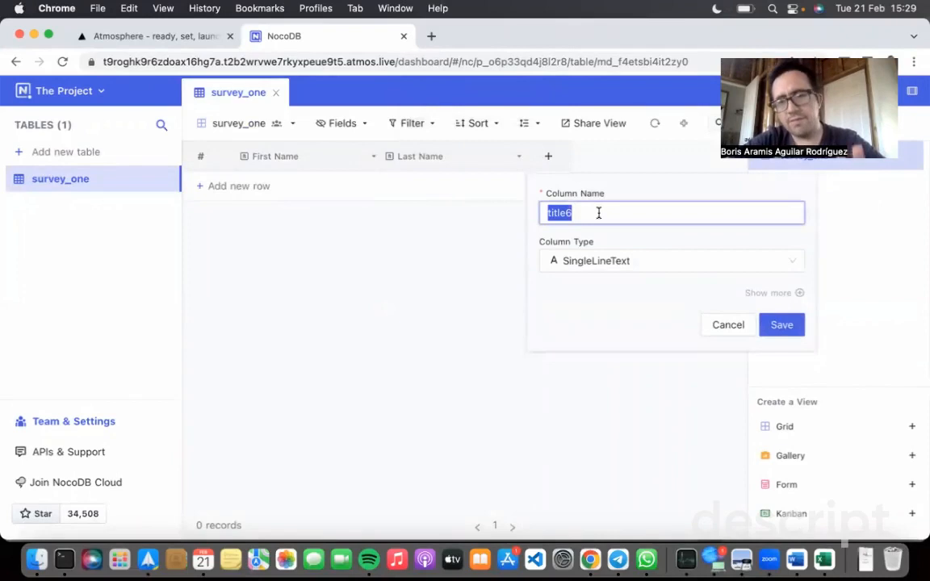
type("F")
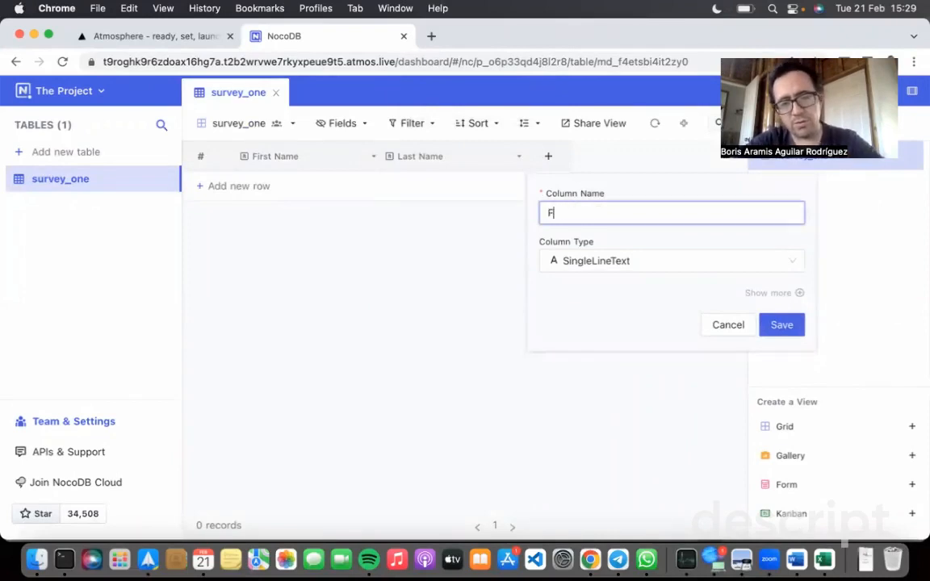
type("avorite Color")
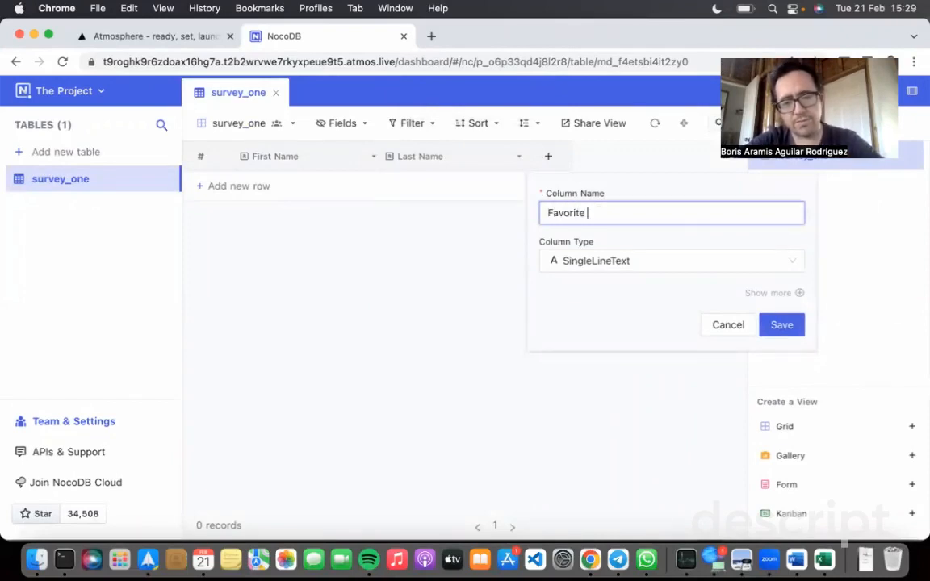
left_click(658, 263)
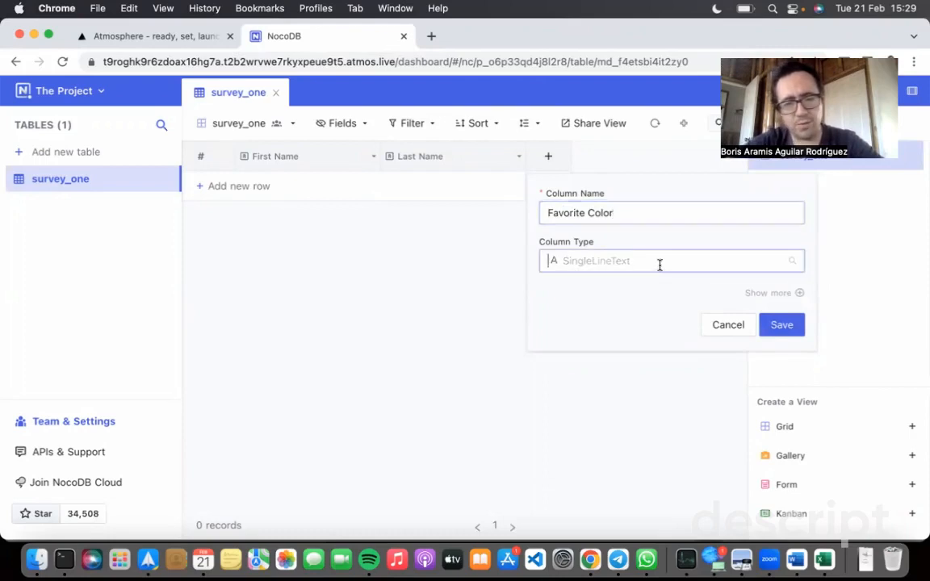
scroll(638, 363, "down", 2)
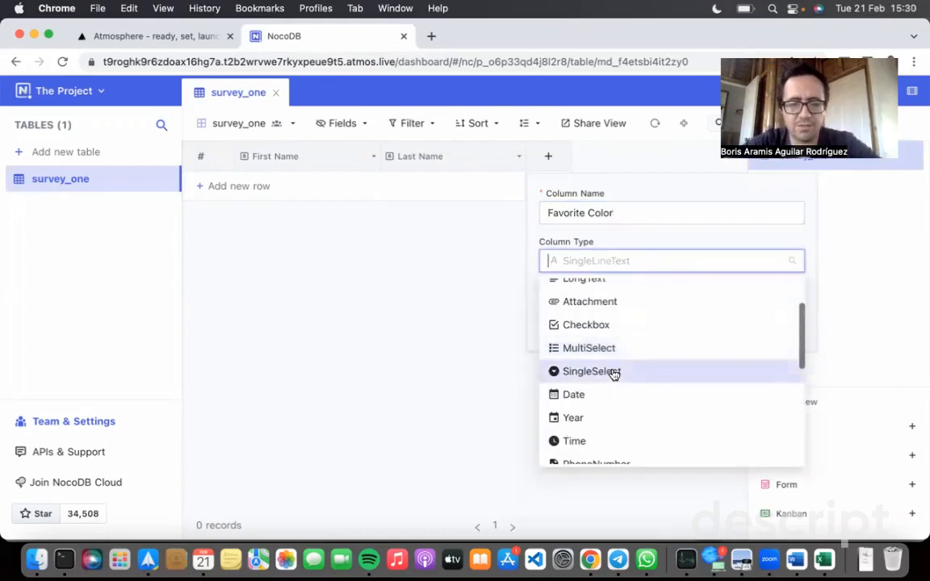
left_click(614, 373)
Add the options Red, Green, Yellow, Blue and White to the Favorite Color column
left_click(621, 301)
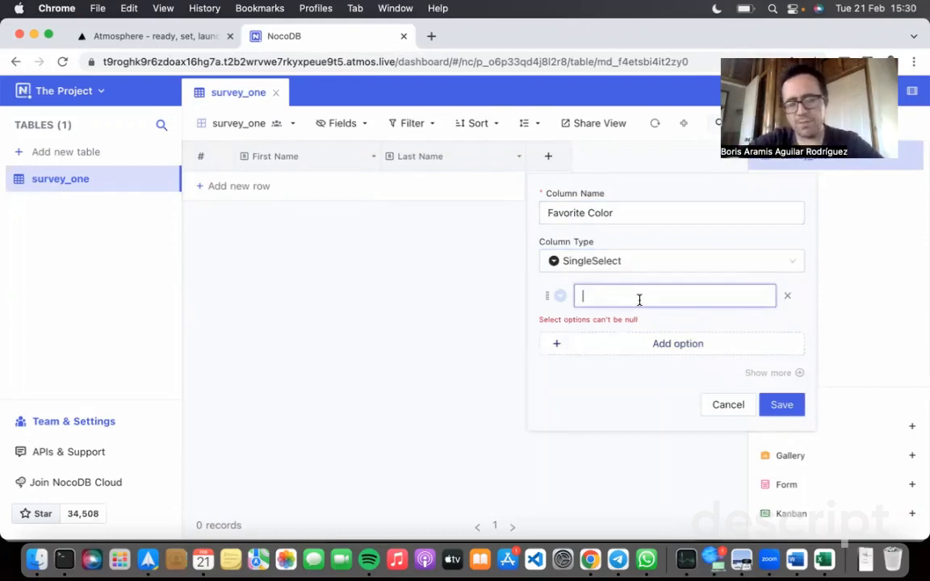
type("Red")
left_click(651, 331)
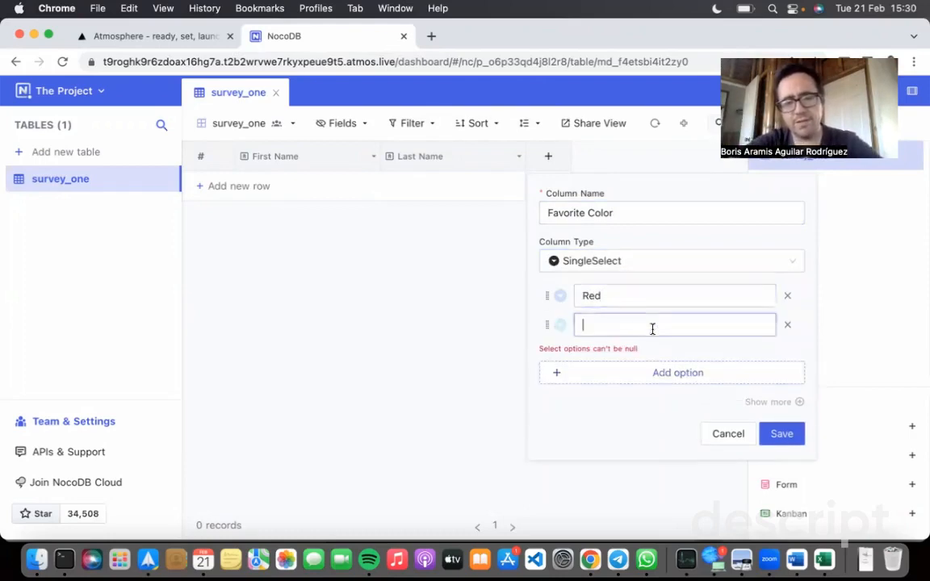
type("Green")
left_click(644, 359)
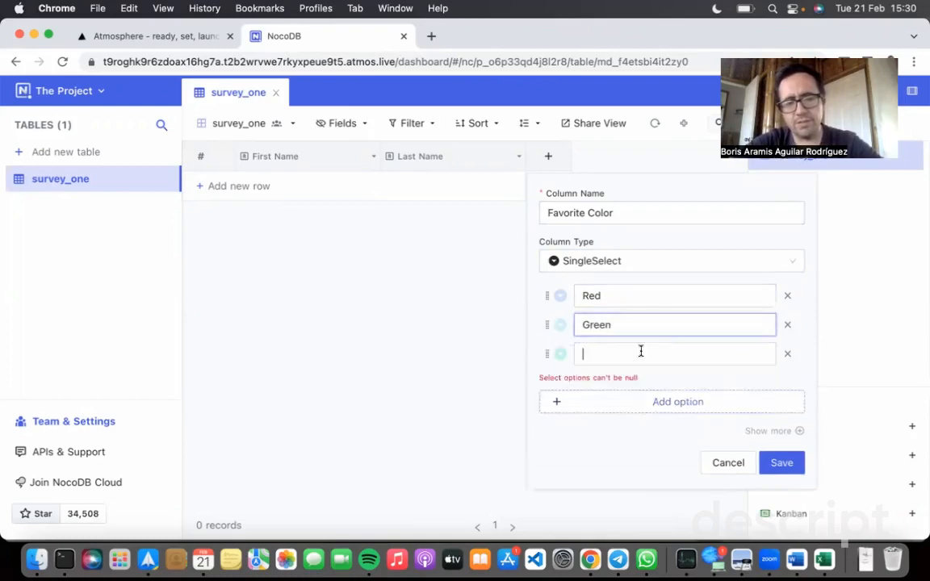
type("Yellow")
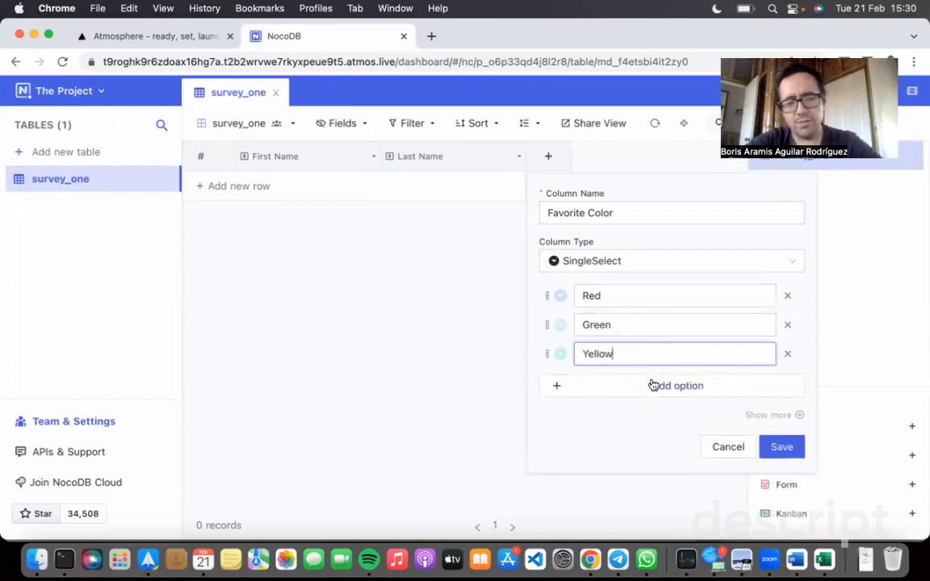
left_click(666, 393)
type("Blue")
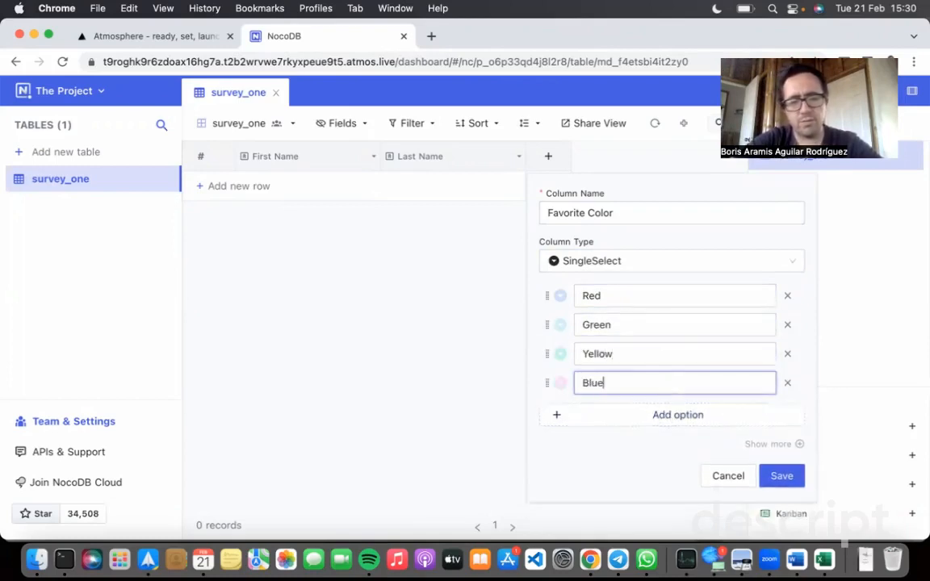
left_click(664, 416)
type("White")
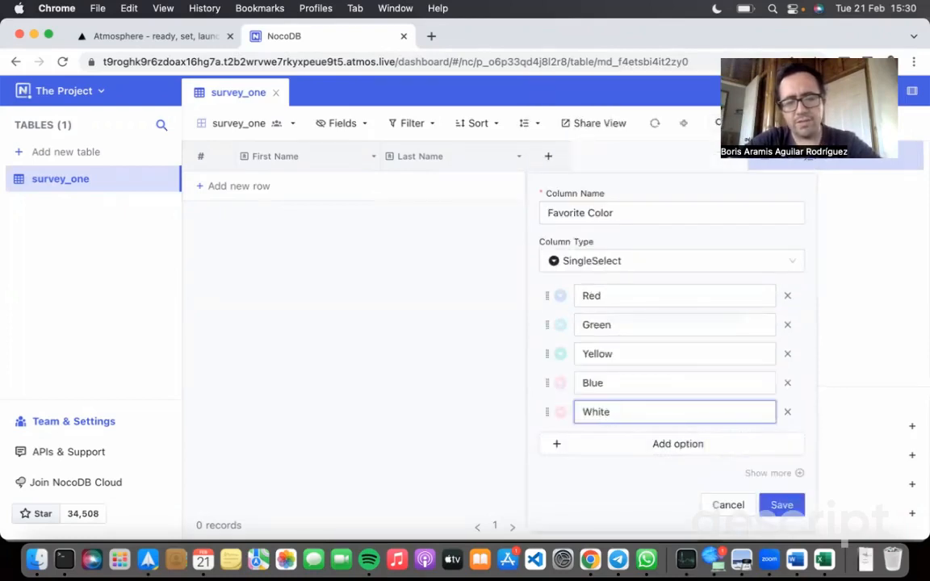
Add the options Orange, Brown, Gray and Black to the Favorite Color column and save it
left_click(681, 446)
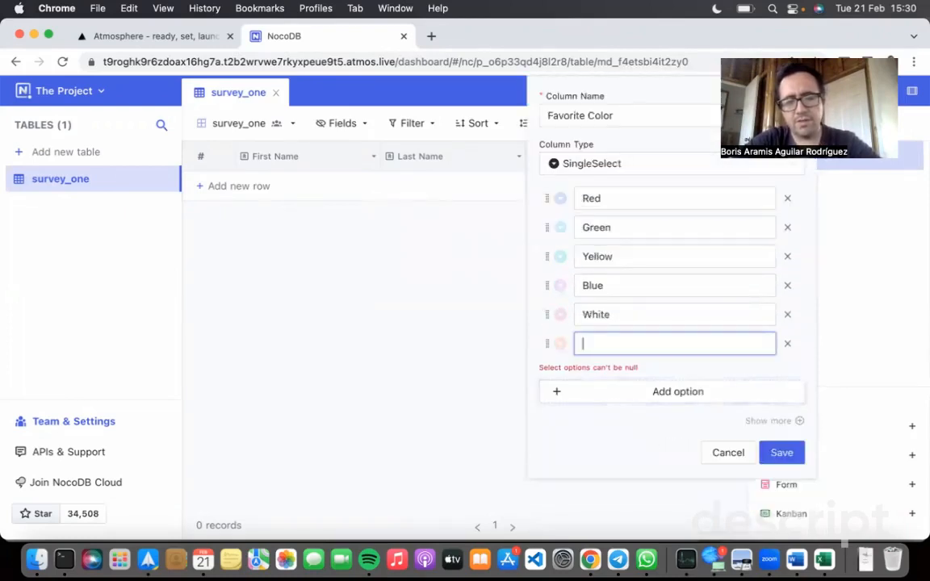
type("Orange")
left_click(670, 377)
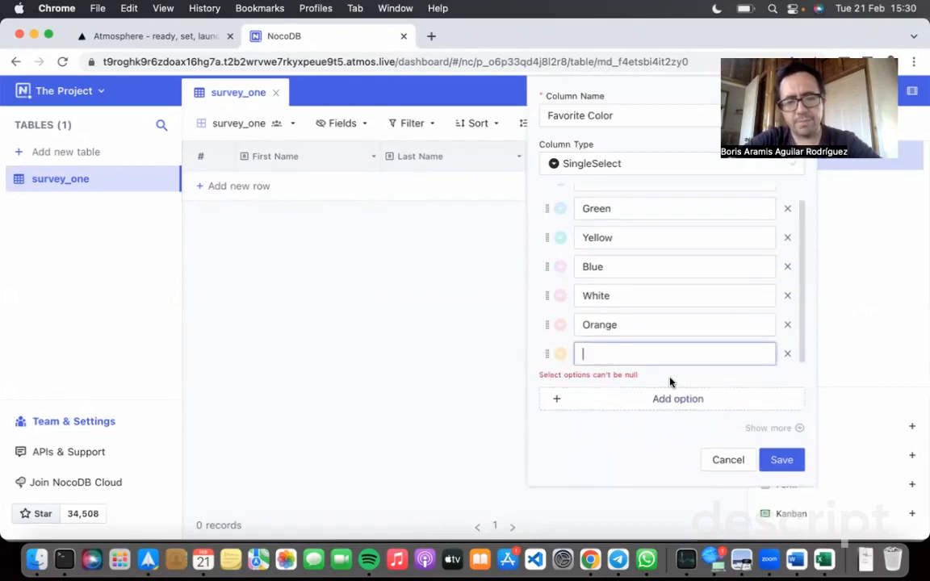
type("Brown")
left_click(670, 383)
type("Gray")
left_click(708, 386)
type("Black")
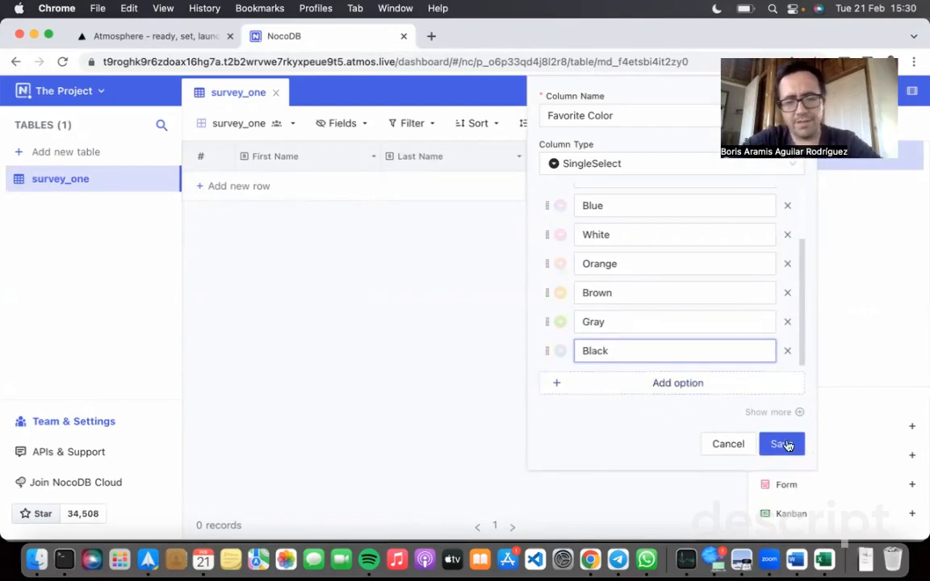
left_click(780, 444)
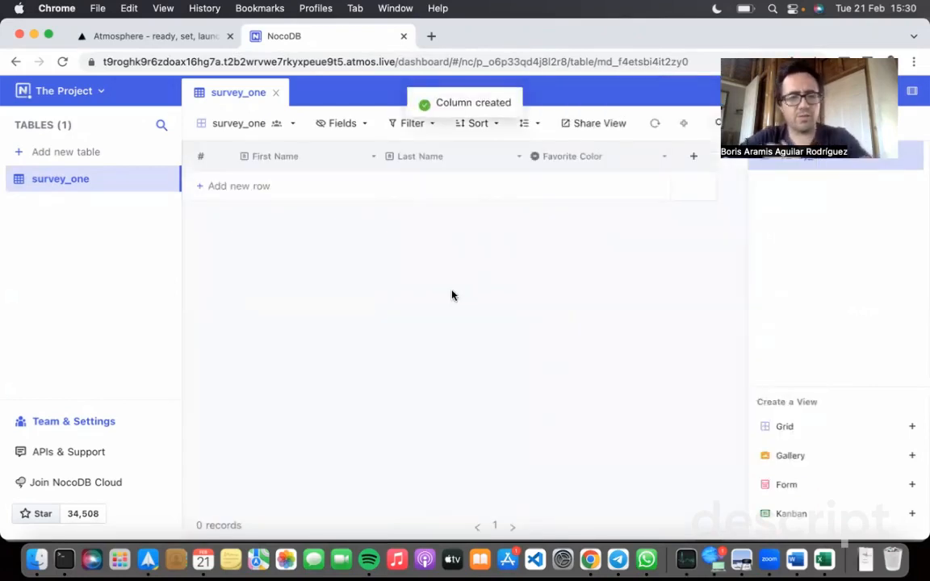
Add a row to survey_one, filling in the respondent's first name and "A" as the last name
left_click(223, 186)
left_click(292, 197)
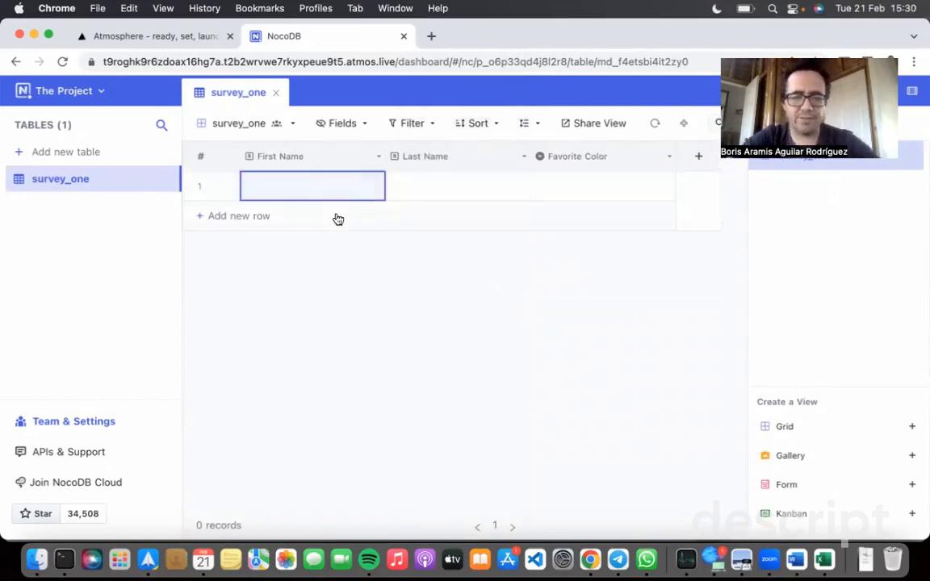
type("Boris")
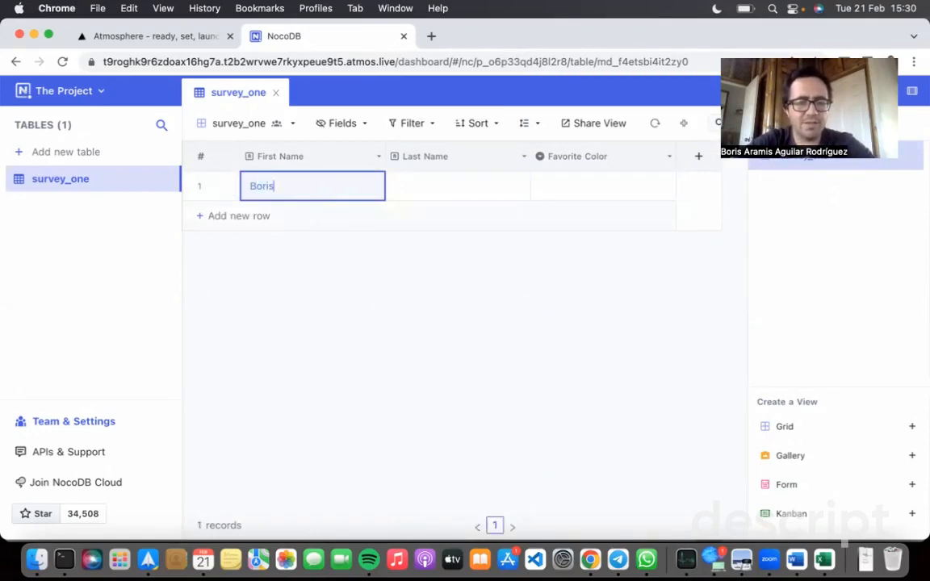
left_click(457, 178)
type("A")
Choose Green as the new row's Favorite Color and replace it with Orange
left_click(568, 193)
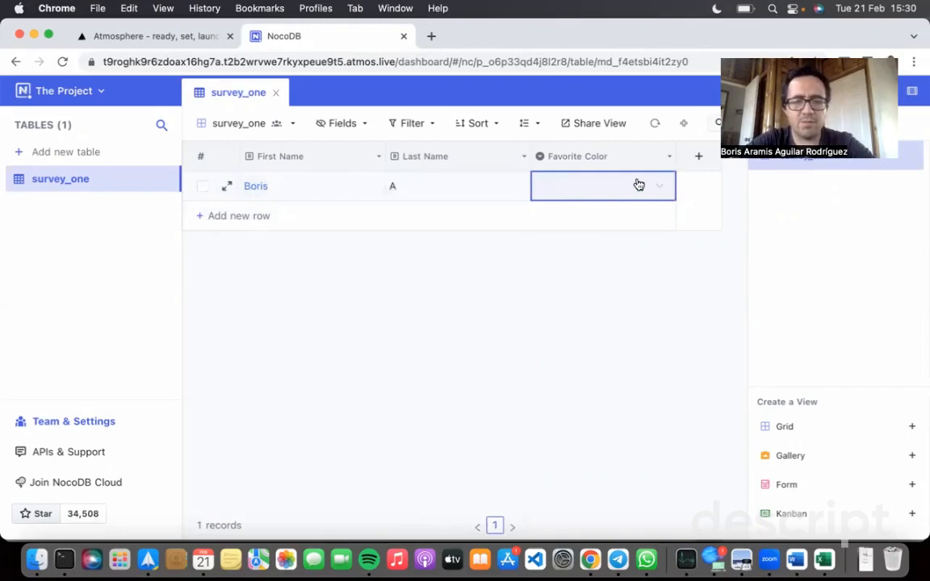
left_click(662, 188)
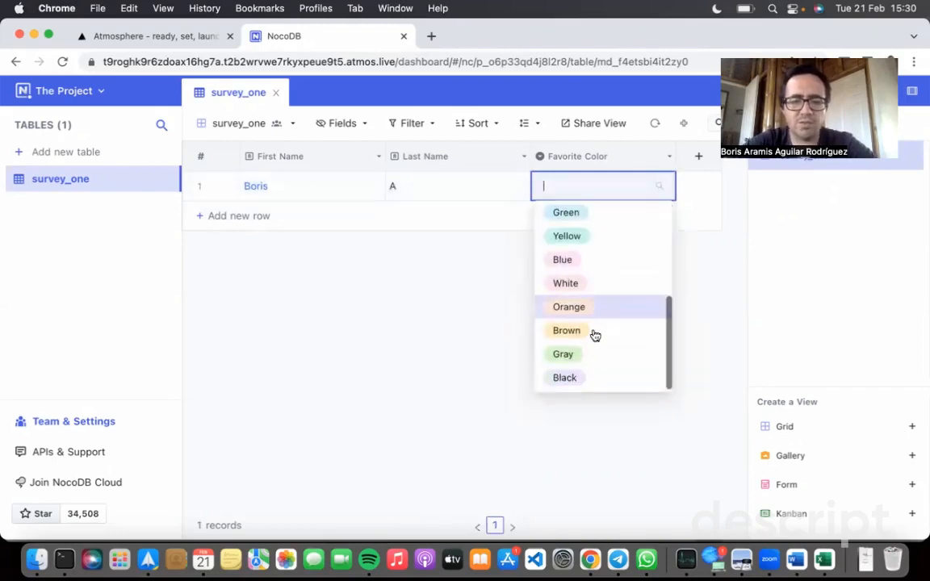
scroll(596, 298, "up", 1)
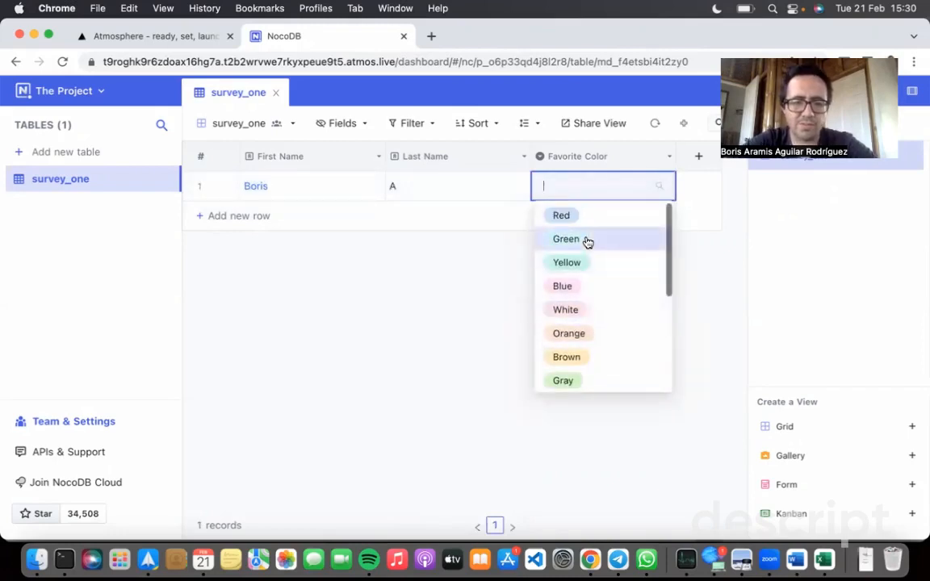
left_click(587, 239)
left_click(620, 189)
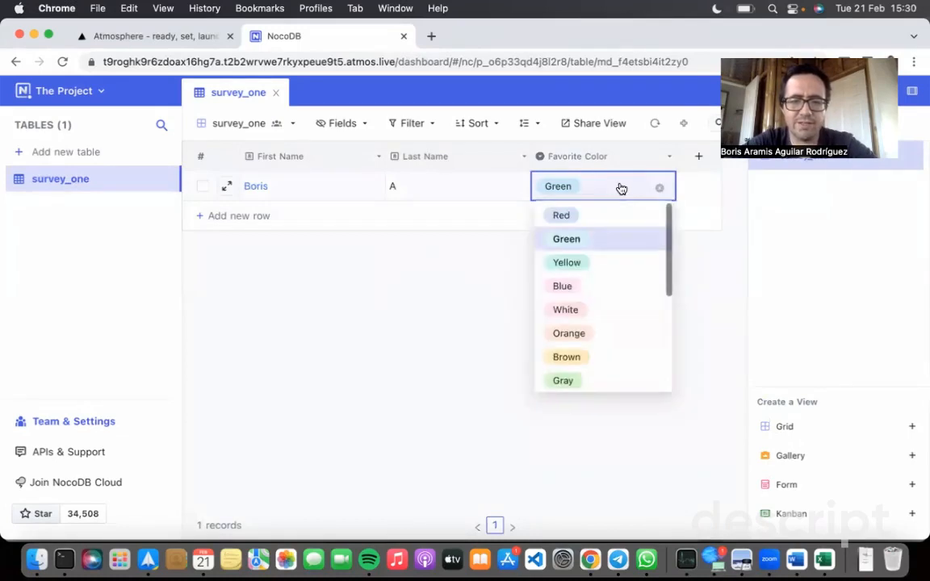
left_click(607, 329)
left_click(456, 272)
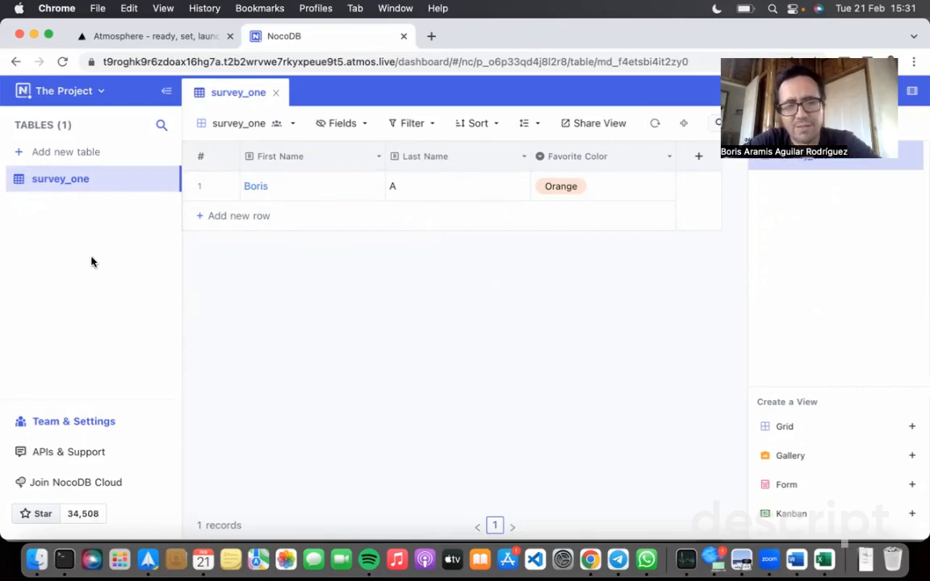
Create a form view named "SurveyForm" for the survey_one table
left_click(77, 173)
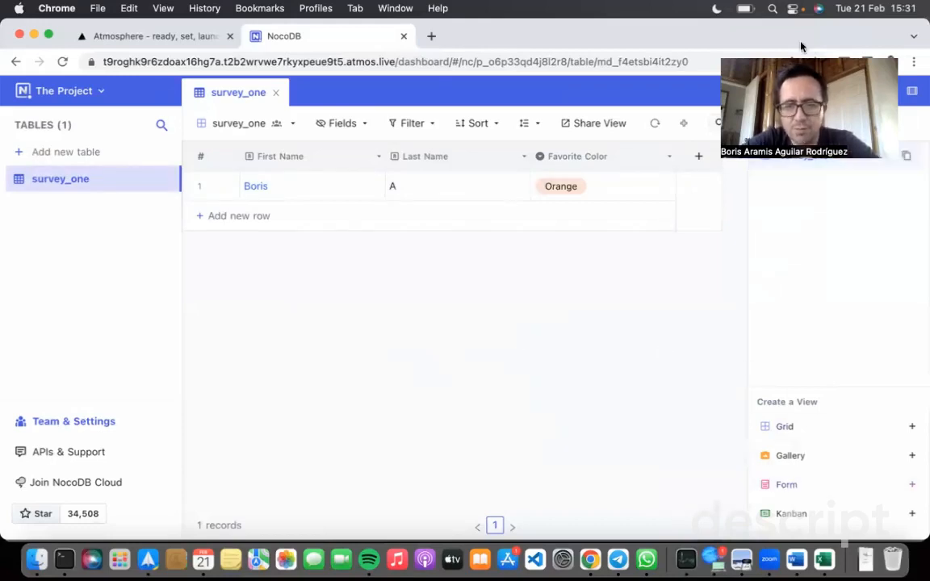
left_click(85, 186)
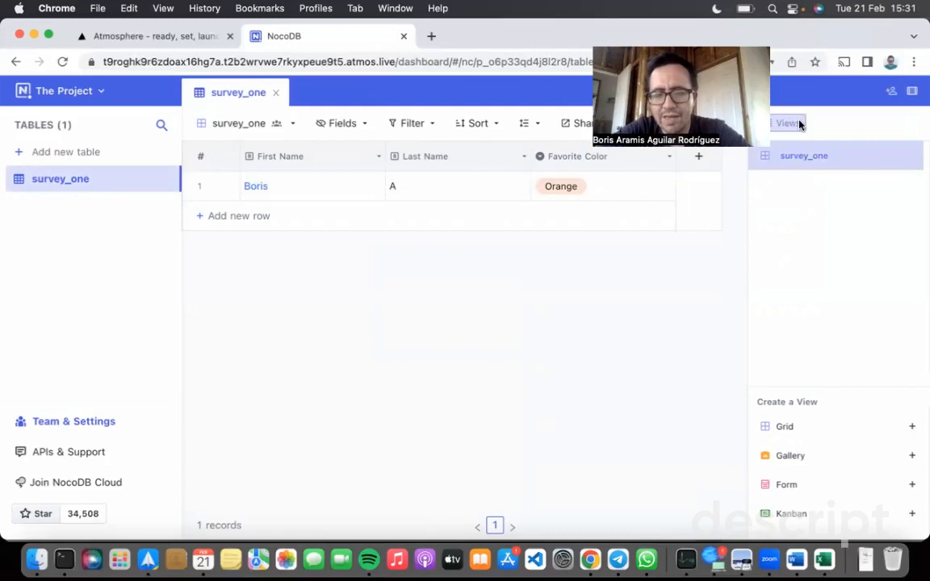
left_click(828, 157)
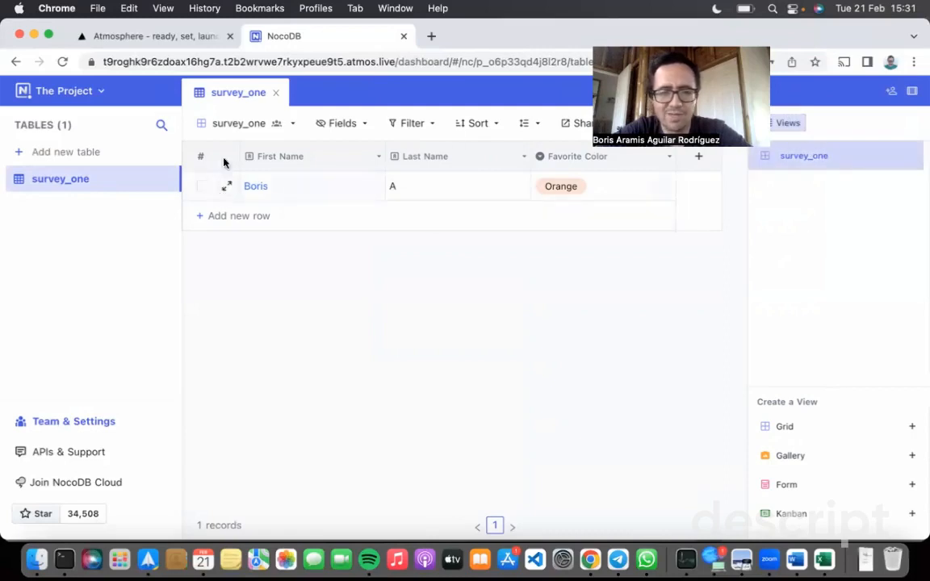
left_click(779, 487)
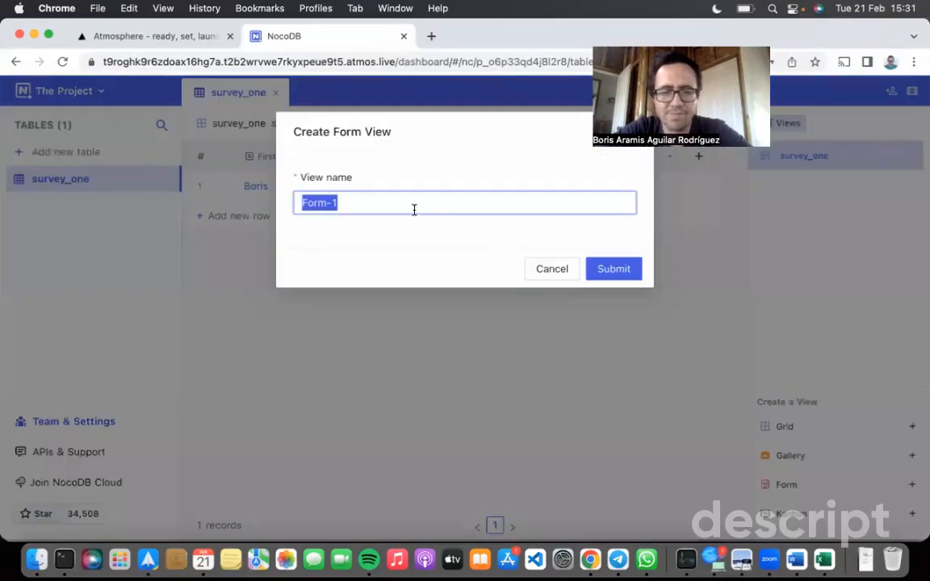
type("SurveyFo")
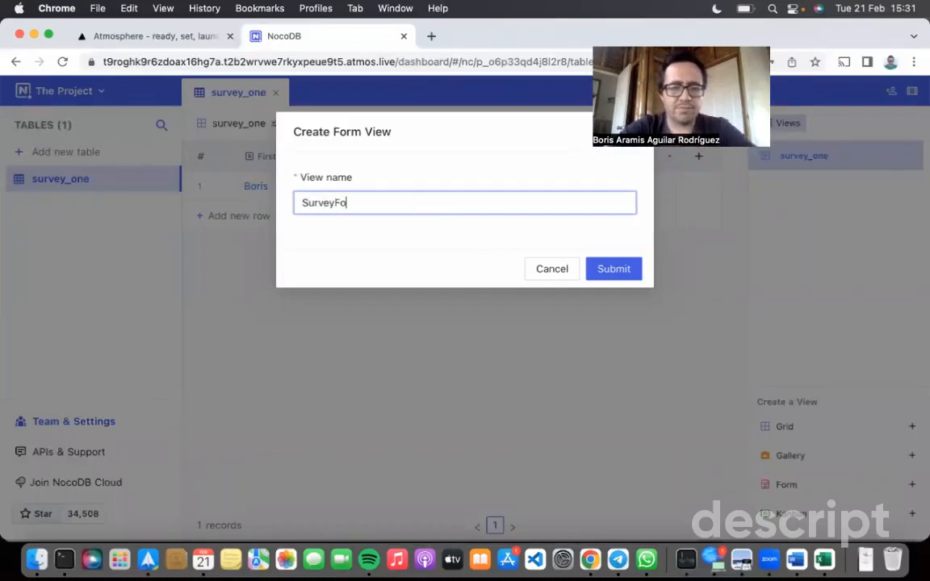
left_click(607, 268)
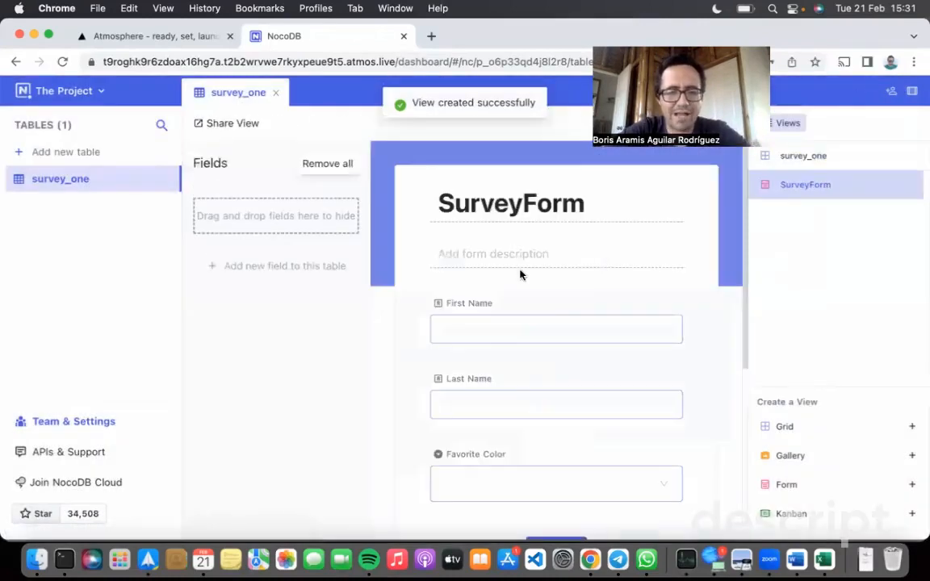
Set the form description to "We are conducting a Survey to identify your favorite color"
scroll(521, 274, "down", 5)
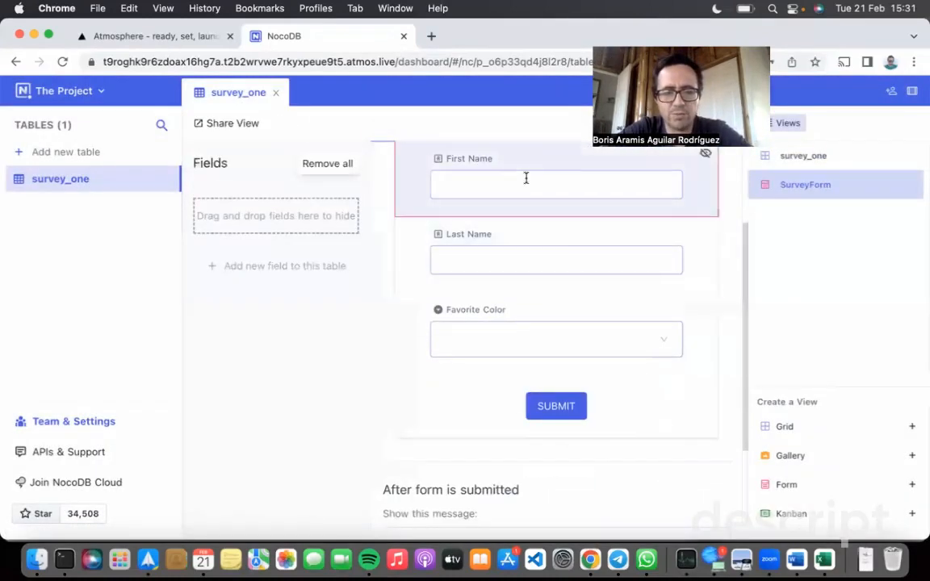
scroll(535, 338, "up", 4)
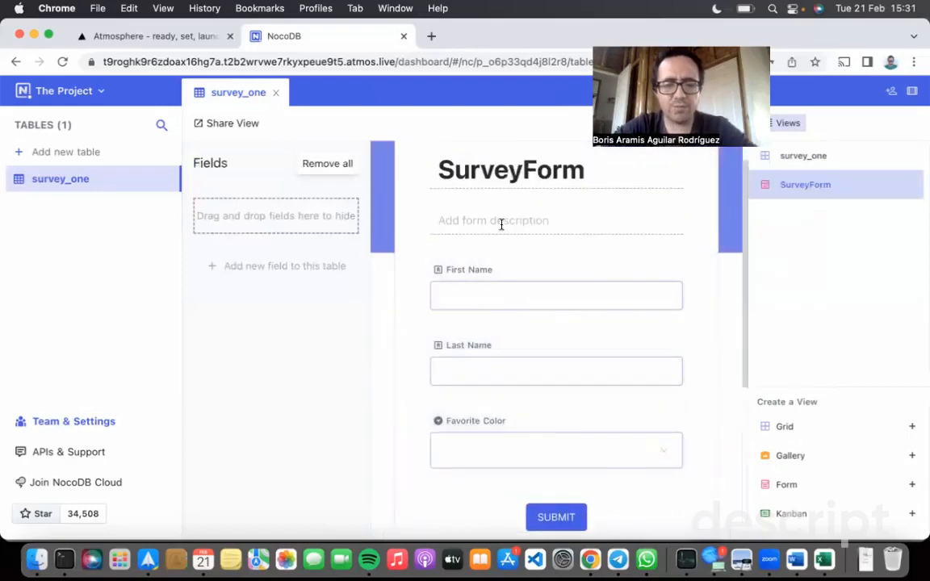
type("W")
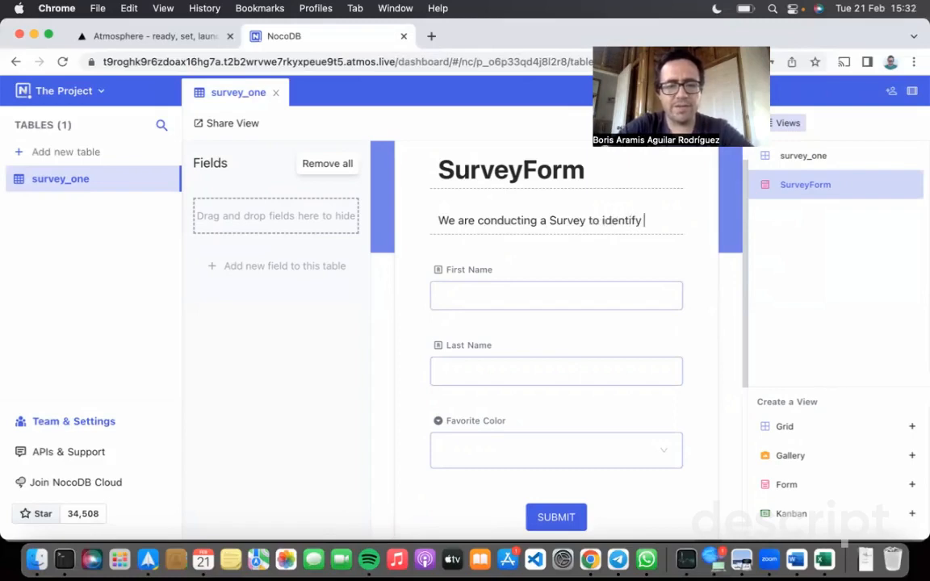
type("r favorite")
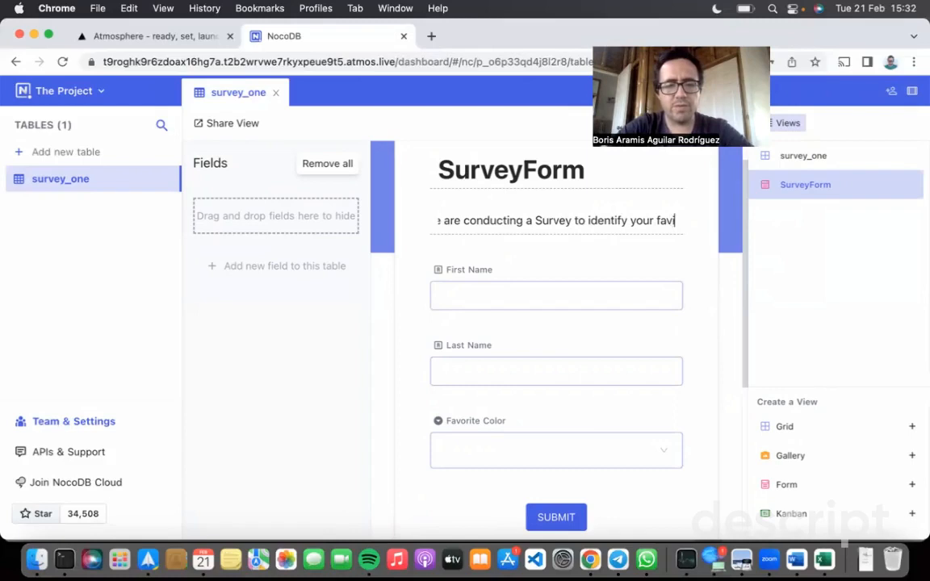
type(" coor")
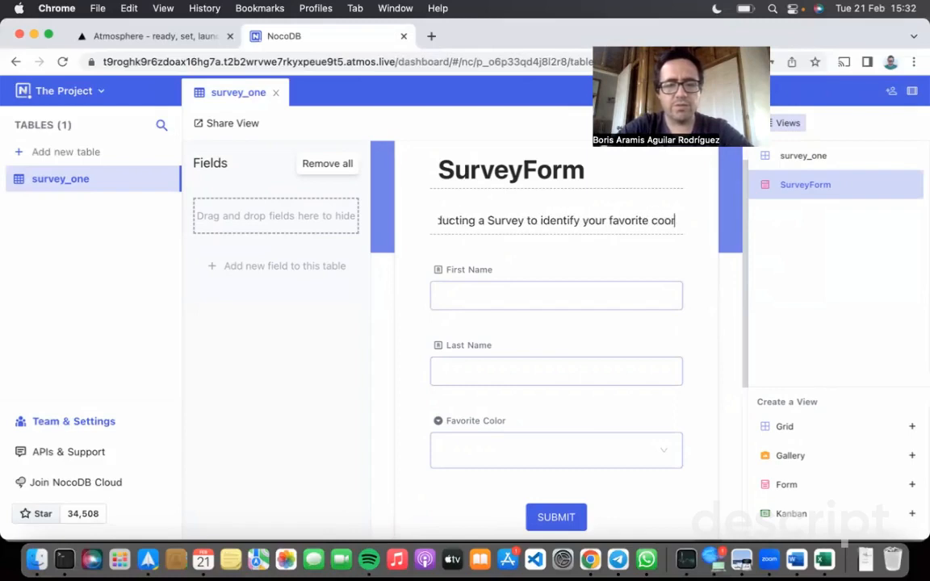
key("BackSpace")
type("lor")
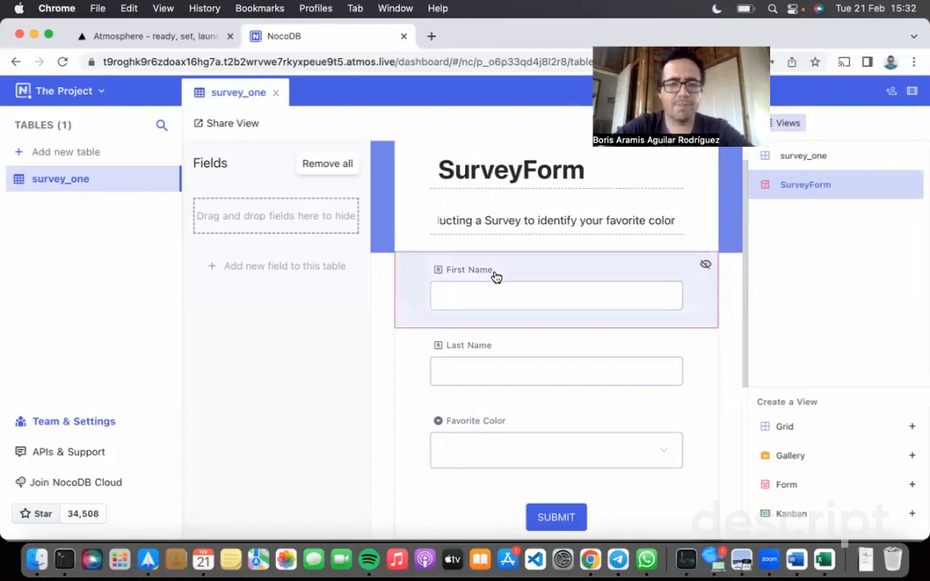
Enter "Thanks for filling all the fields" as the message shown after the form is submitted
scroll(494, 274, "down", 3)
scroll(568, 344, "down", 3)
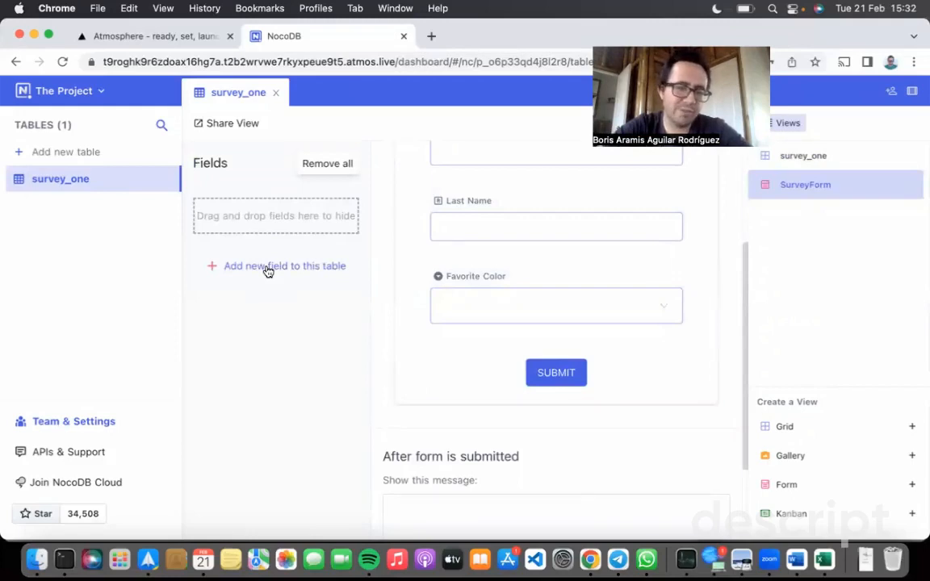
scroll(487, 379, "down", 3)
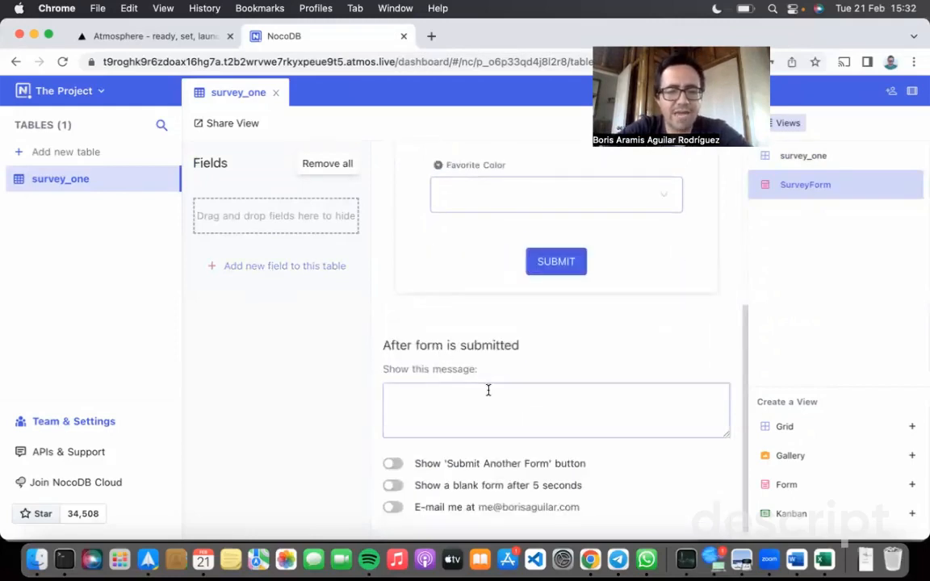
left_click(514, 380)
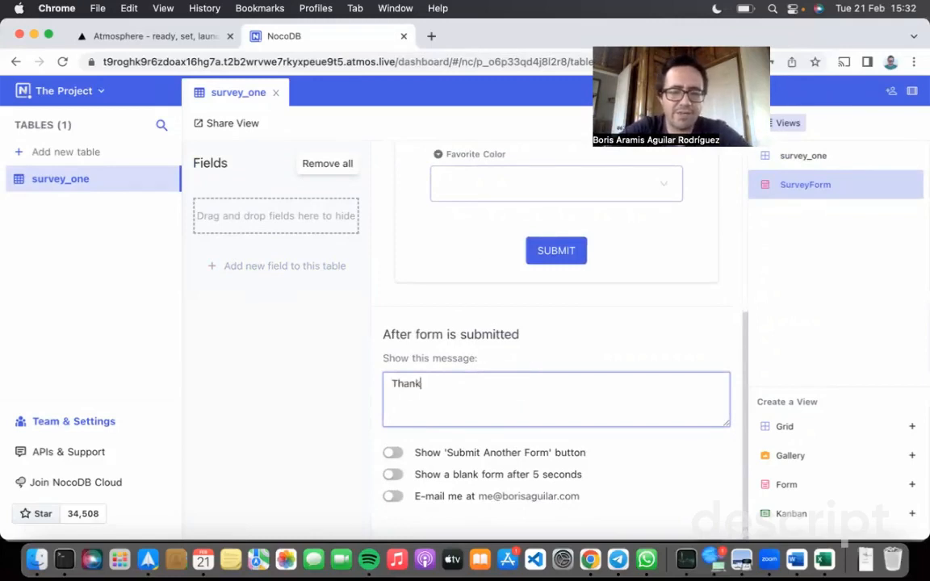
type("ans")
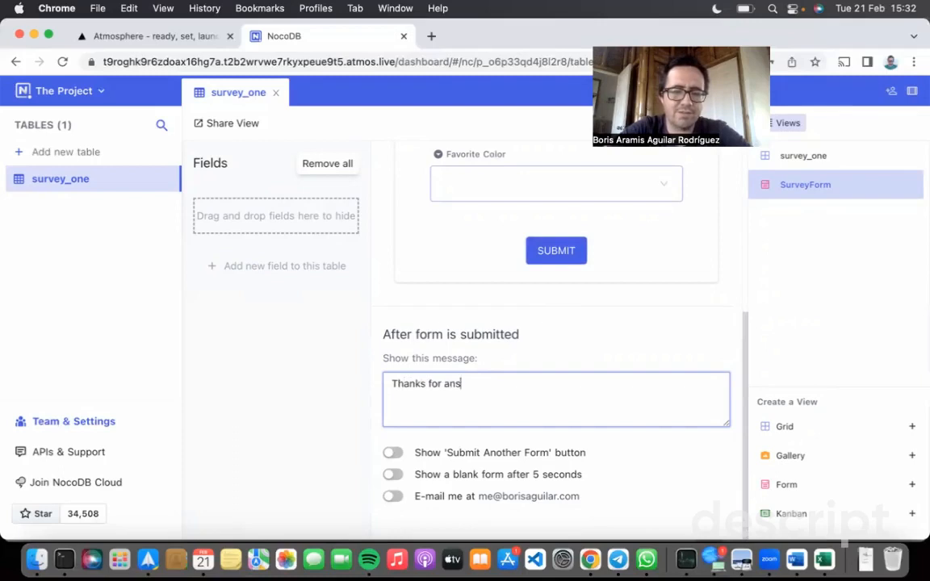
type("wering all the fields")
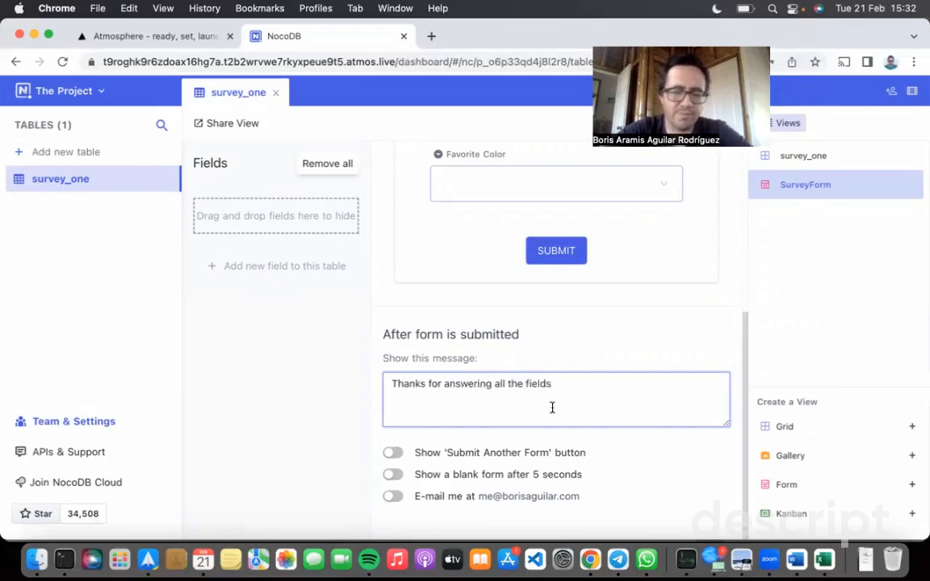
left_click(443, 384, "shift")
type("fill")
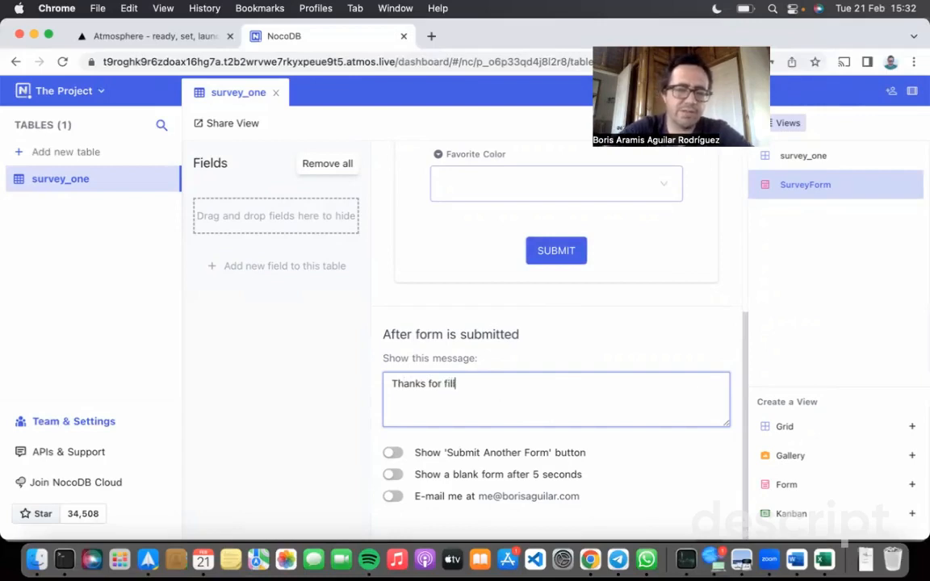
type("ing all the fields")
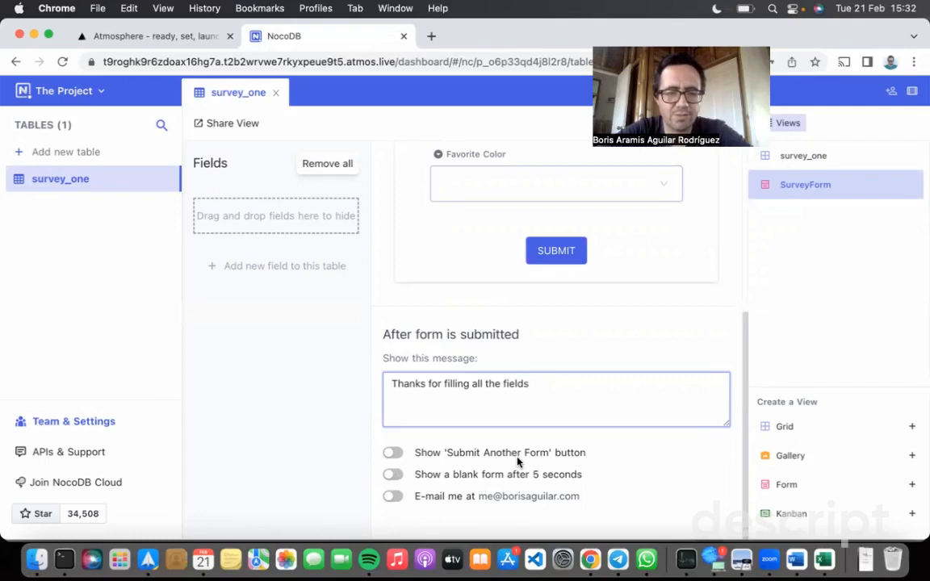
Review the form layout, share the form view and copy its private link
scroll(625, 404, "up", 5)
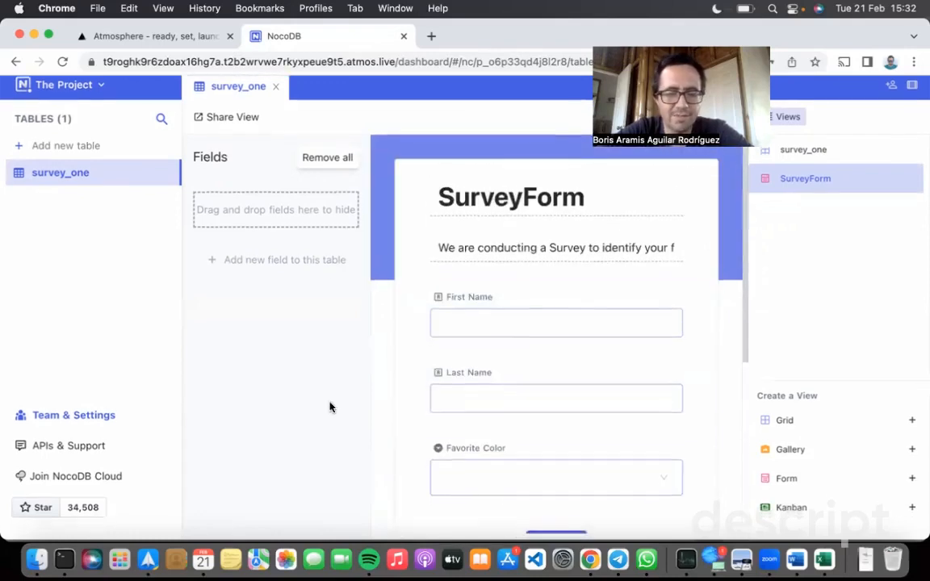
scroll(577, 416, "down", 5)
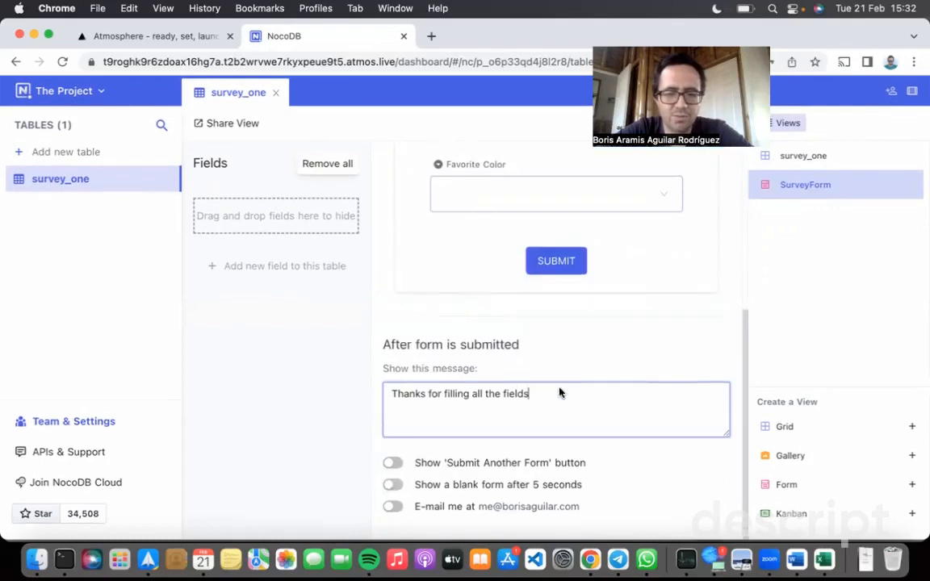
scroll(559, 390, "up", 2)
scroll(506, 359, "down", 2)
left_click(283, 347)
left_click(232, 126)
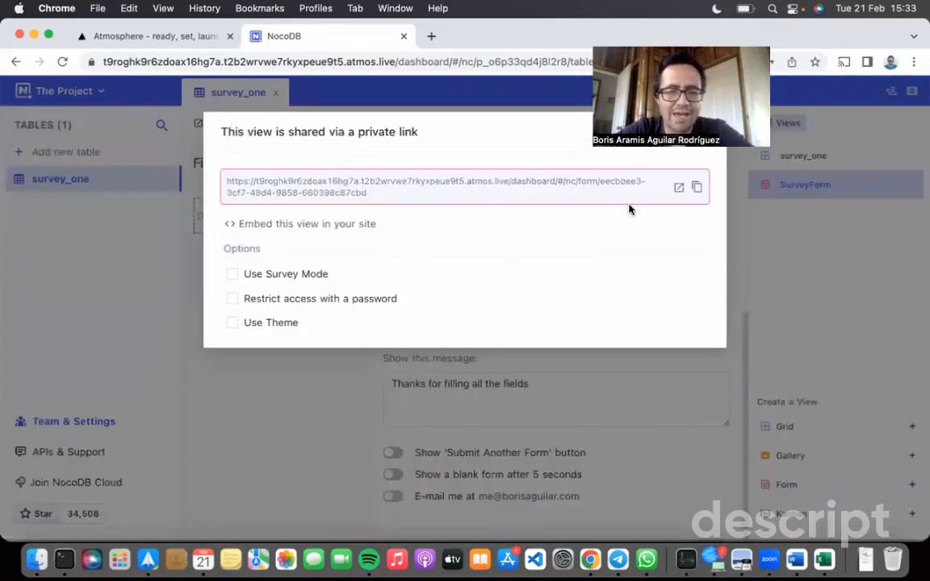
left_click(698, 188)
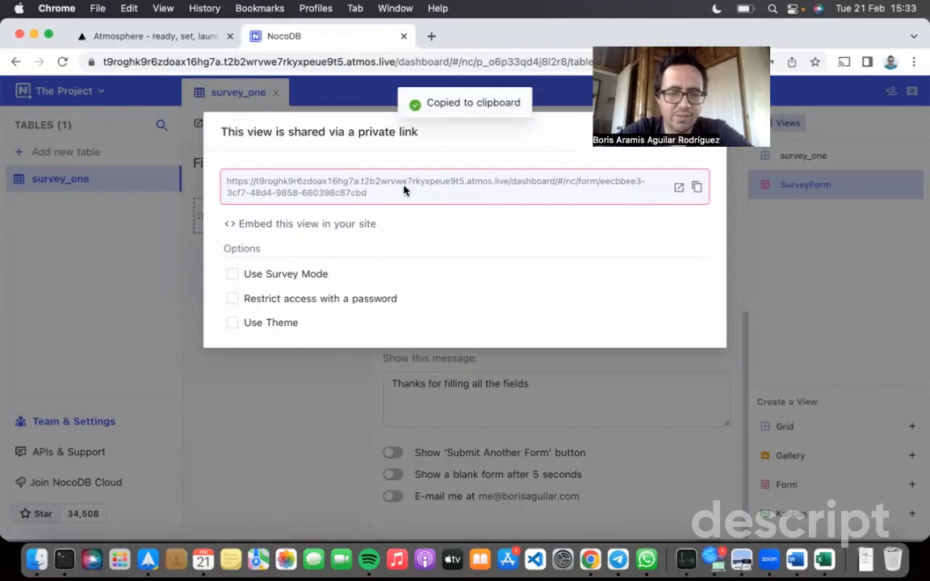
Try out the Use Theme and Use Survey Mode options of the shared form, switching each one off again
left_click(233, 324)
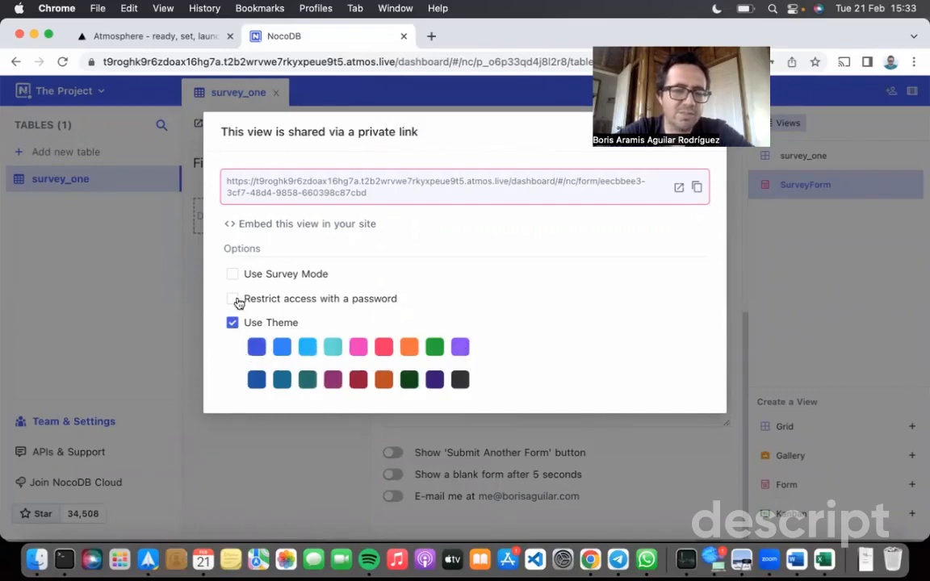
left_click(233, 323)
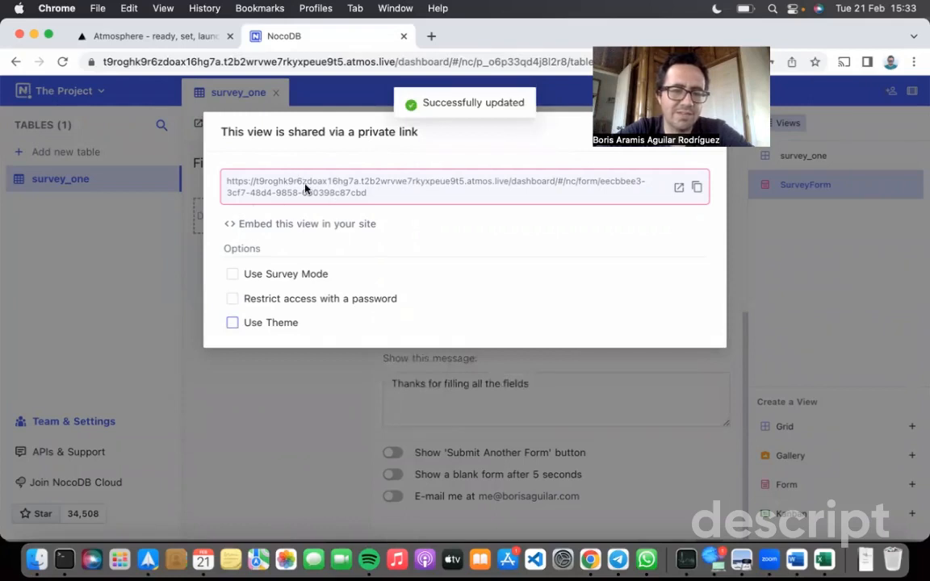
left_click(233, 275)
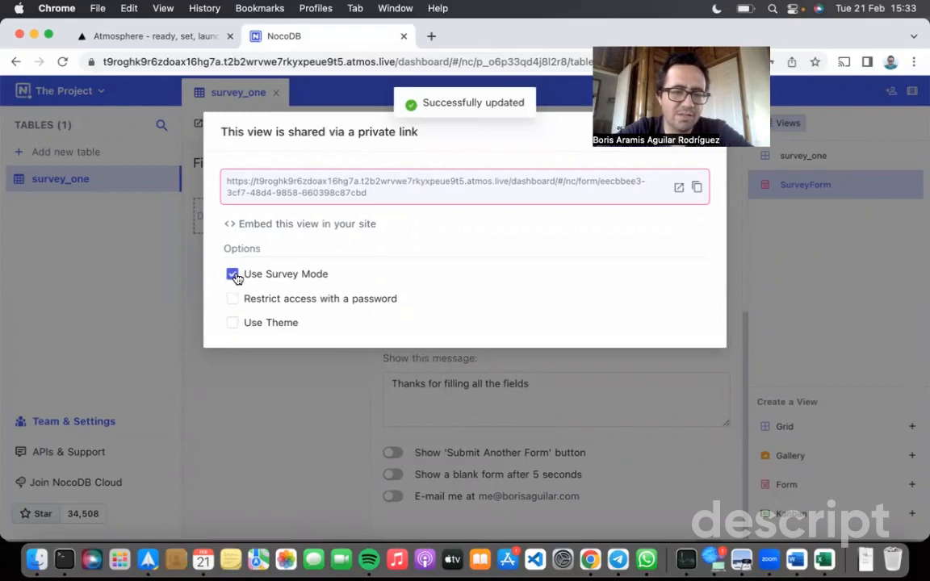
left_click(234, 275)
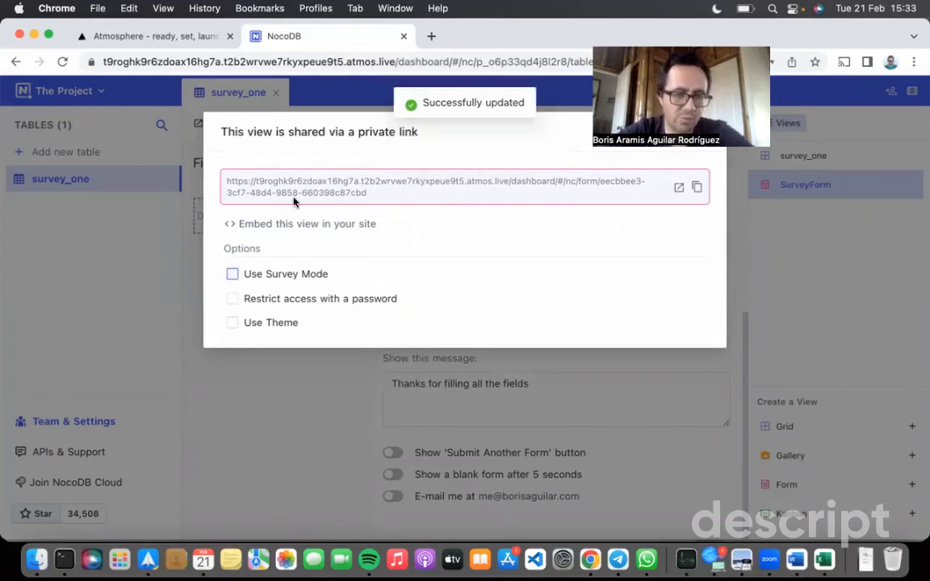
Copy the shared form's private link to the clipboard again
left_click(697, 186)
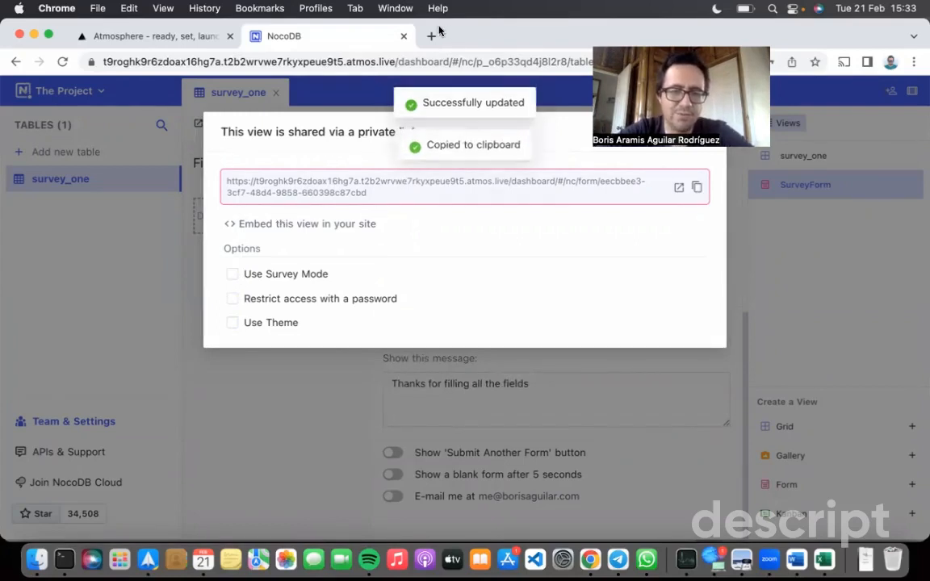
Open the copied private link of the survey form in a new browser tab
left_click(431, 36)
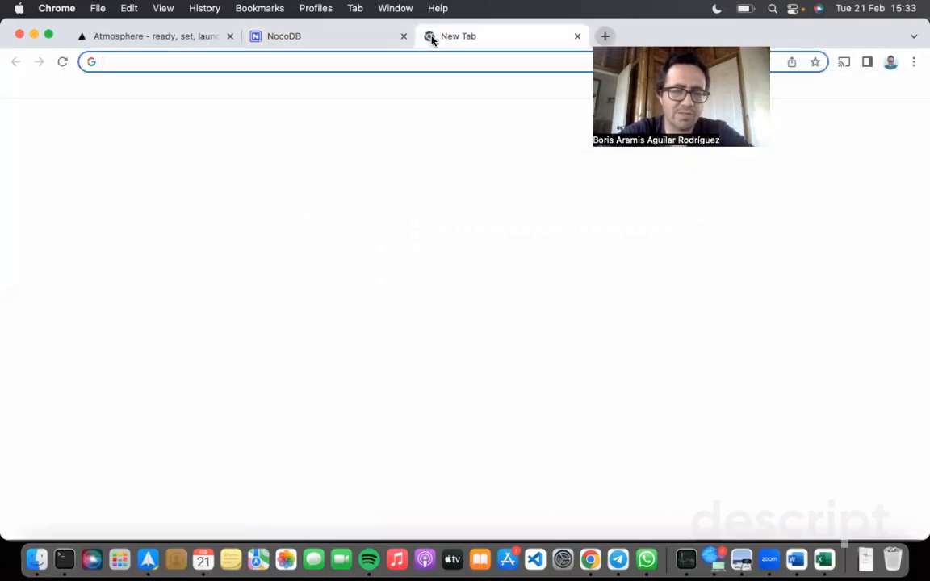
key("super+v")
key("Return")
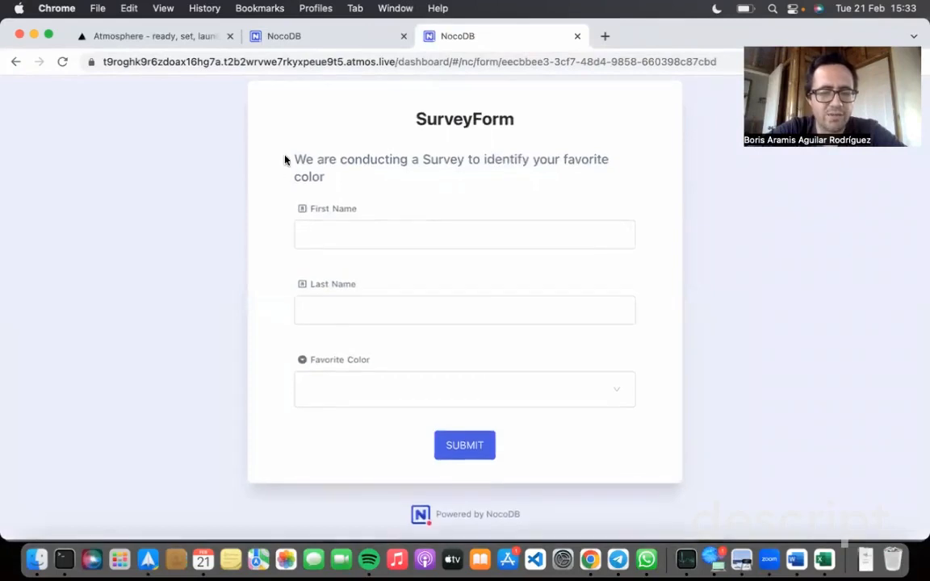
Submit a survey response with a first name, a last name initial and Brown as the favorite color, and reload the form
left_click(326, 235)
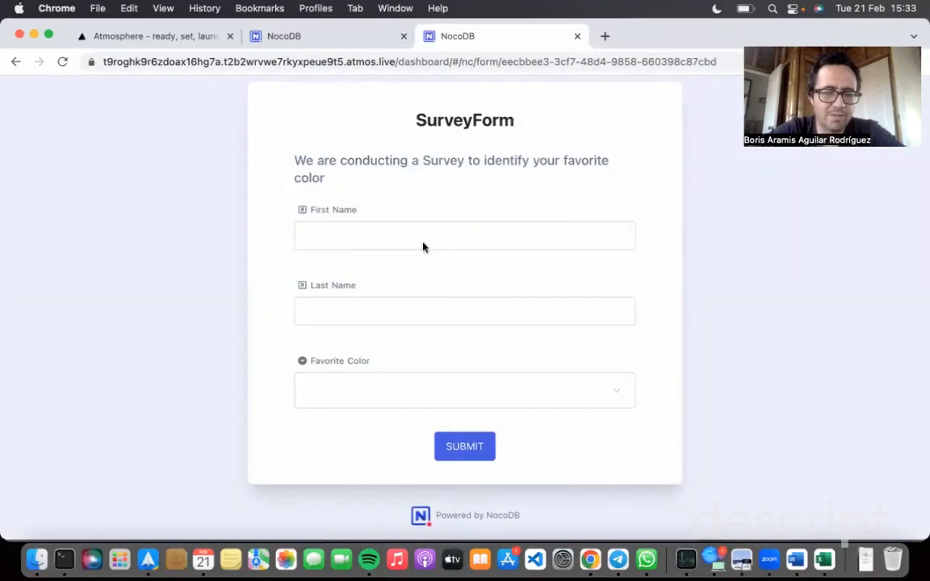
type("J")
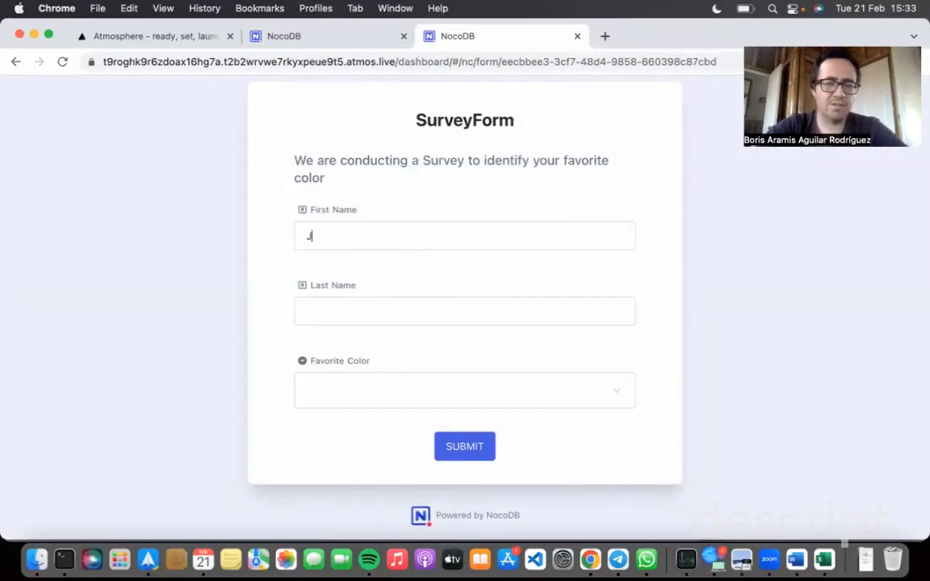
type("ohn")
key("Tab")
type("D")
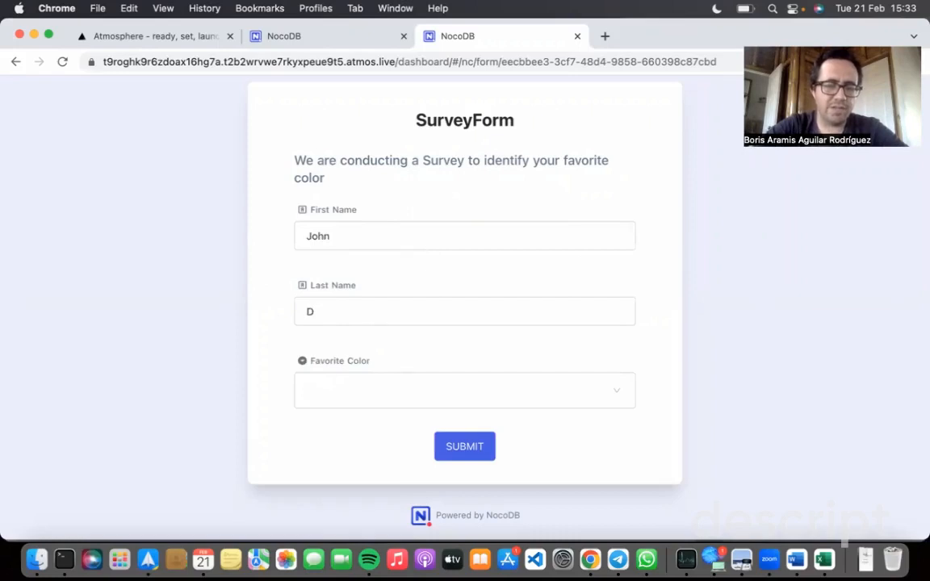
left_click(374, 405)
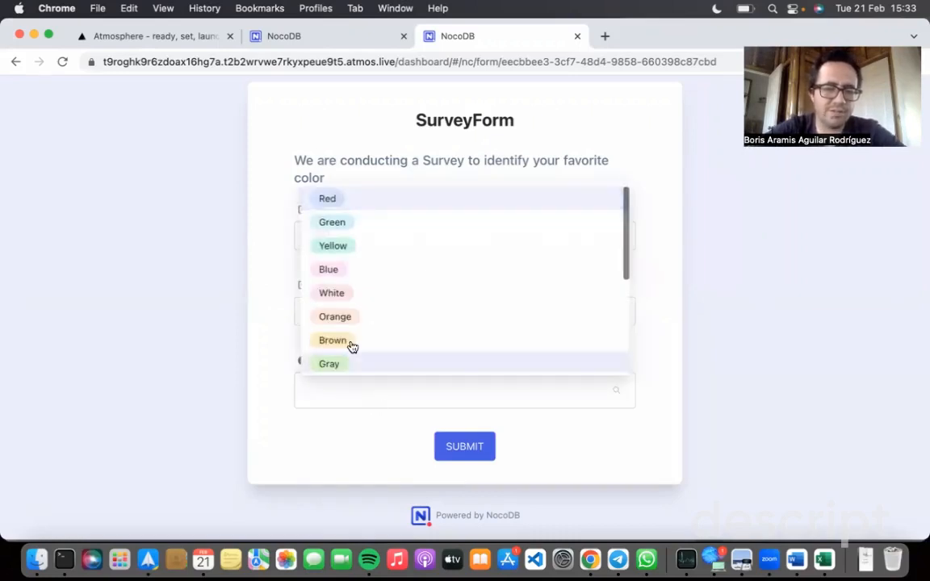
left_click(461, 449)
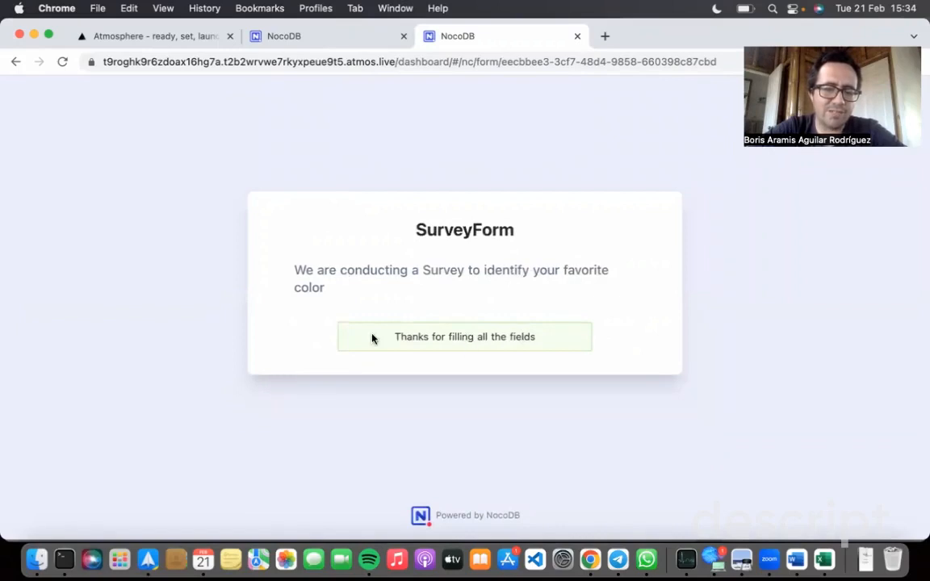
key("super+l")
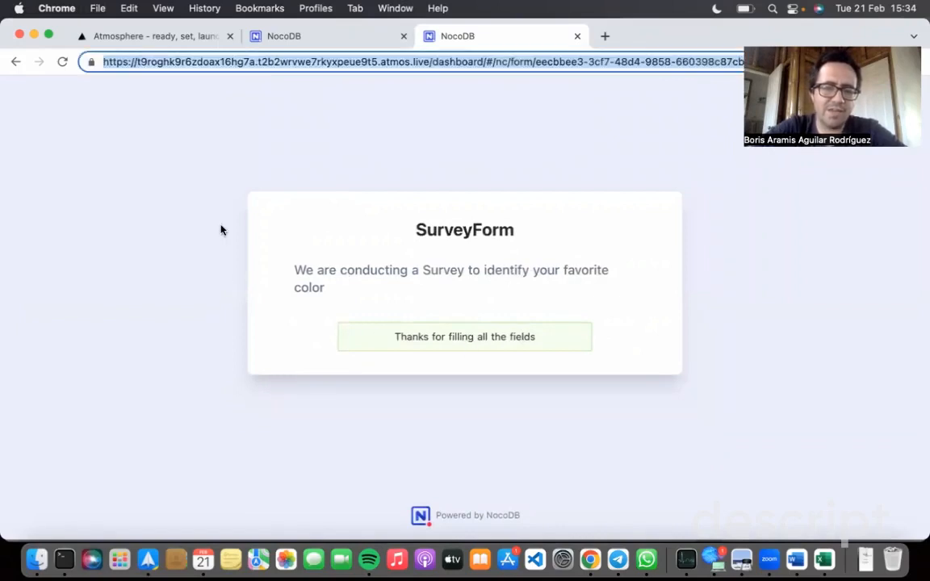
key("Return")
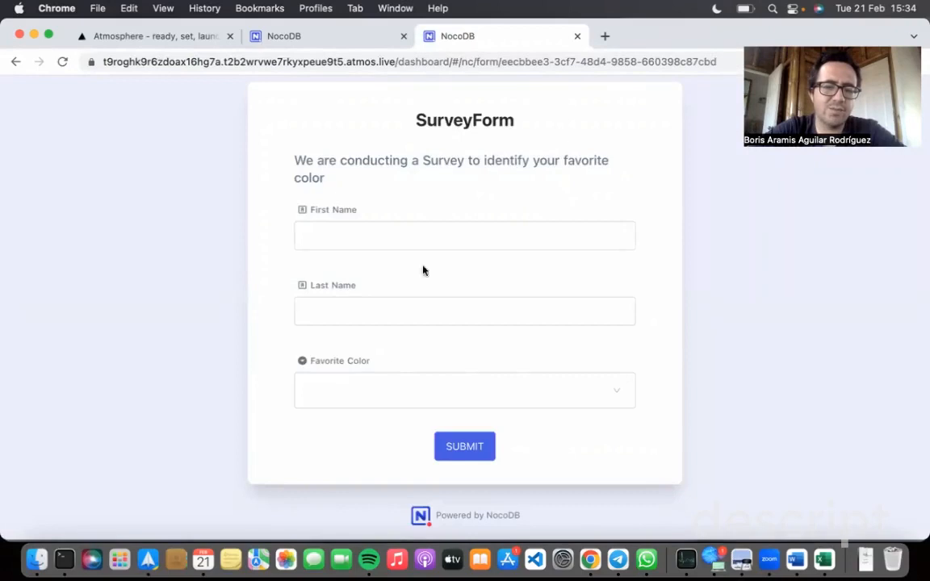
Return to the project, reopen the survey_one table and examine the submitted responses in its survey_one grid view
left_click(313, 40)
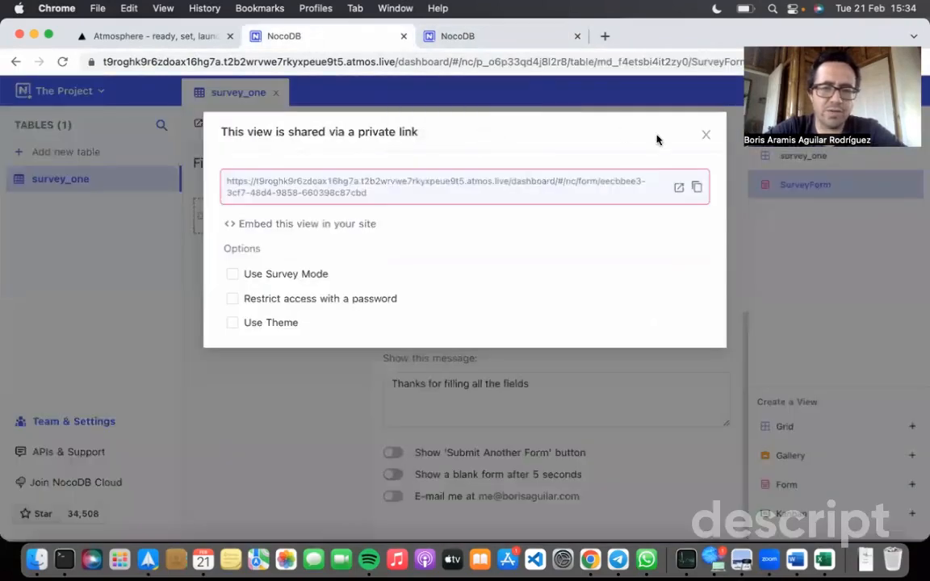
left_click(705, 137)
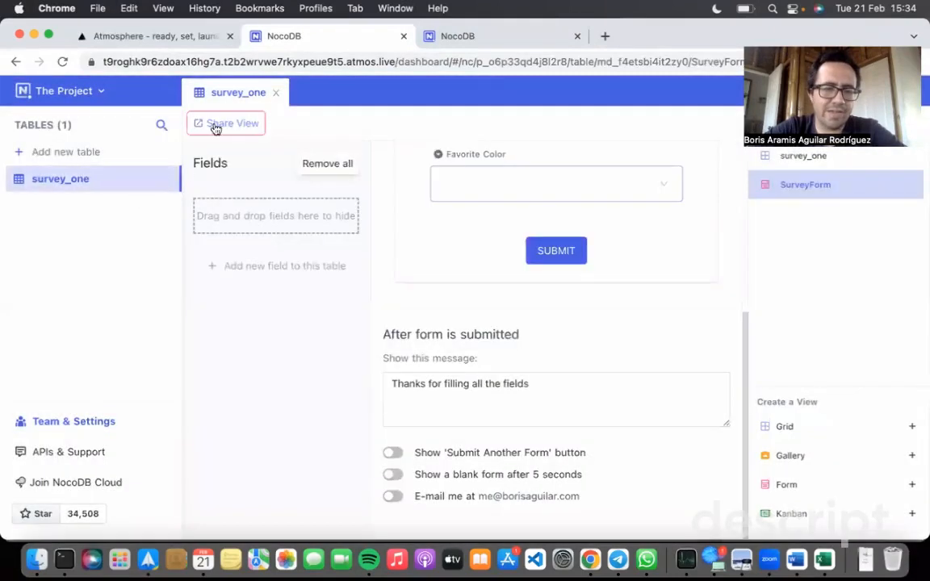
left_click(277, 94)
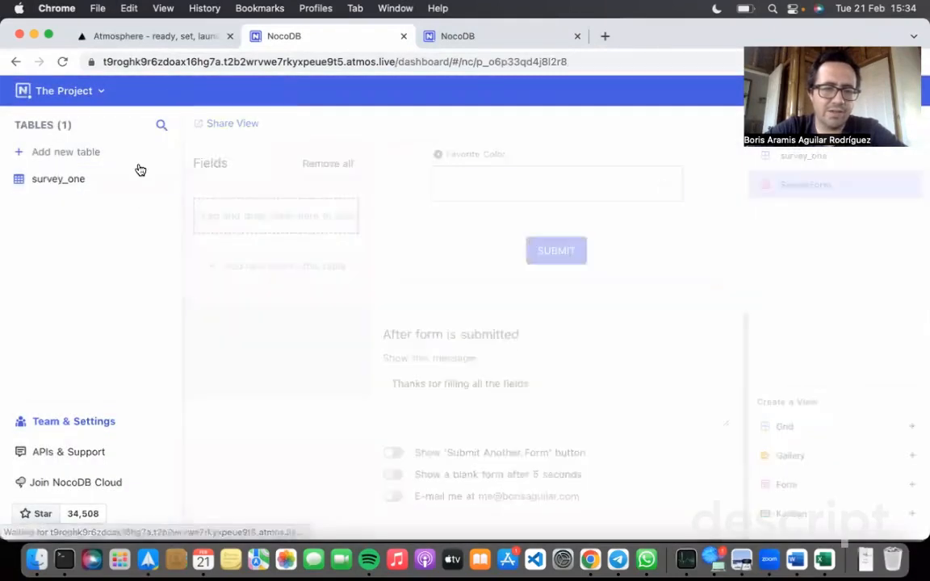
left_click(91, 179)
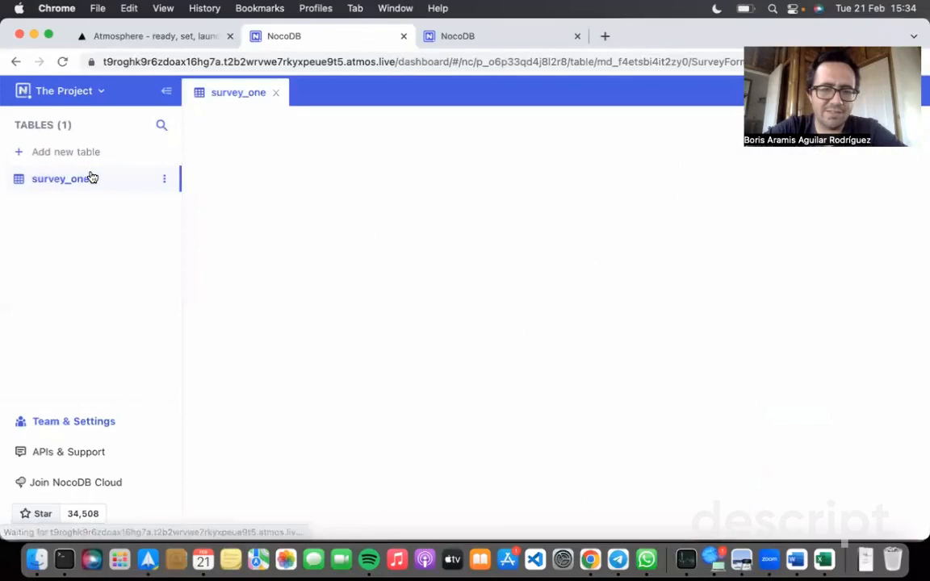
left_click(783, 194)
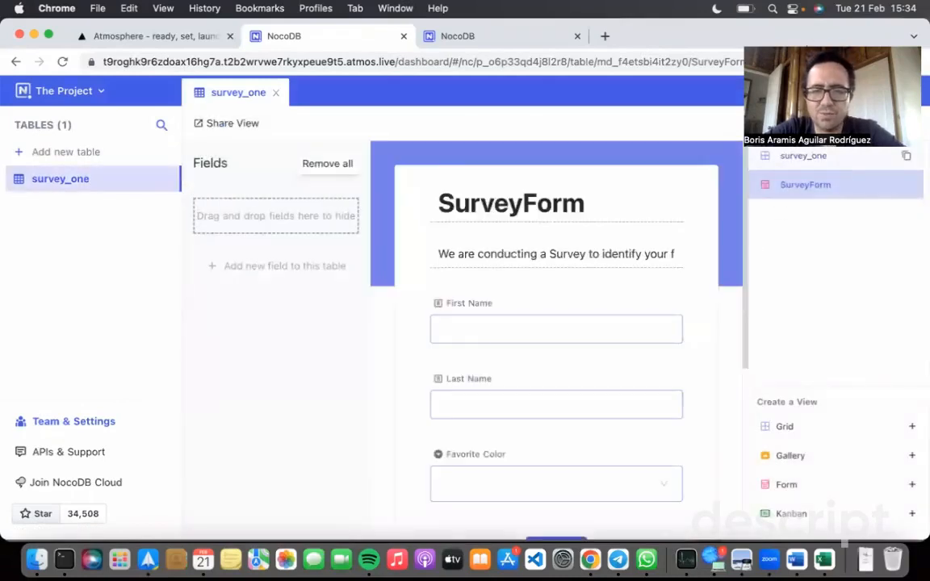
left_click(808, 157)
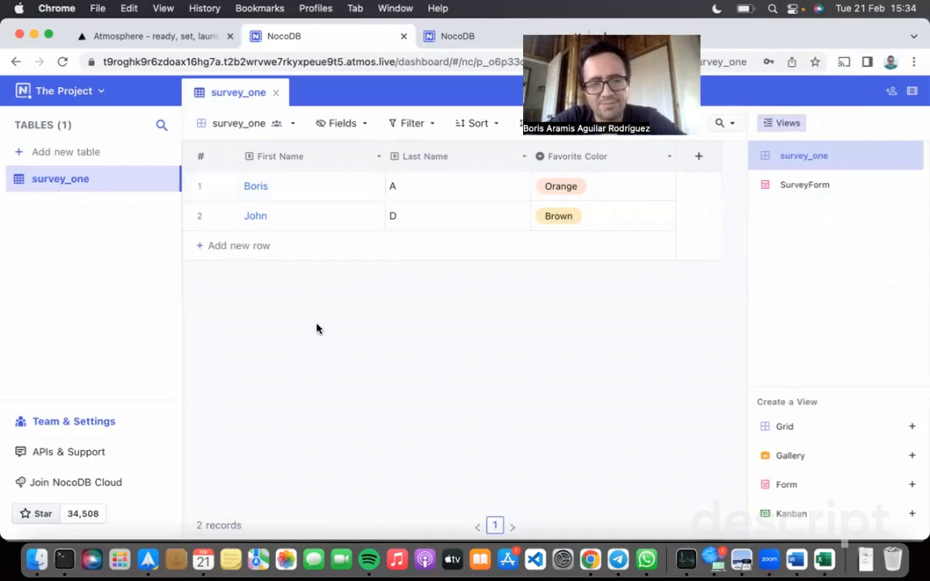
Turn on Use Survey Mode for the shared SurveyForm view and copy its private link
left_click(814, 192)
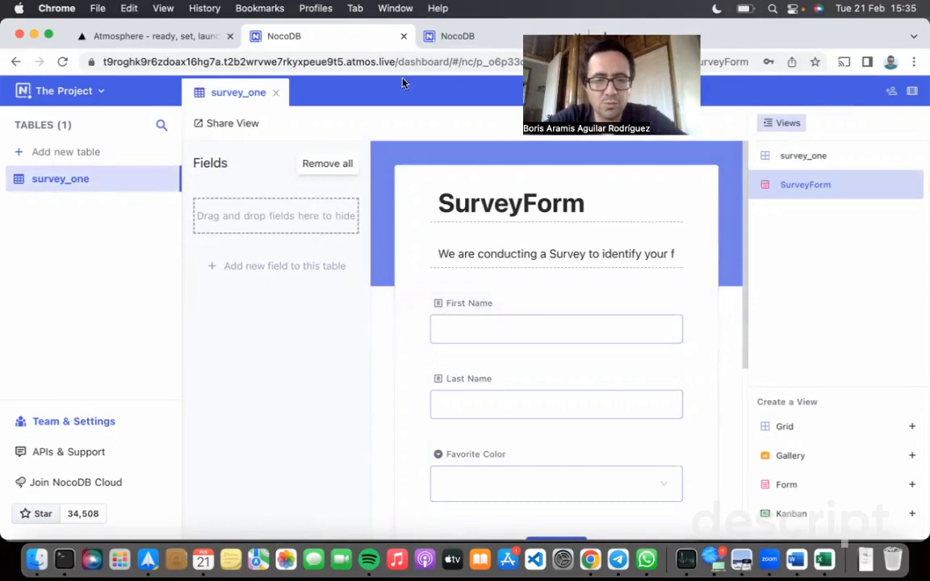
left_click(240, 125)
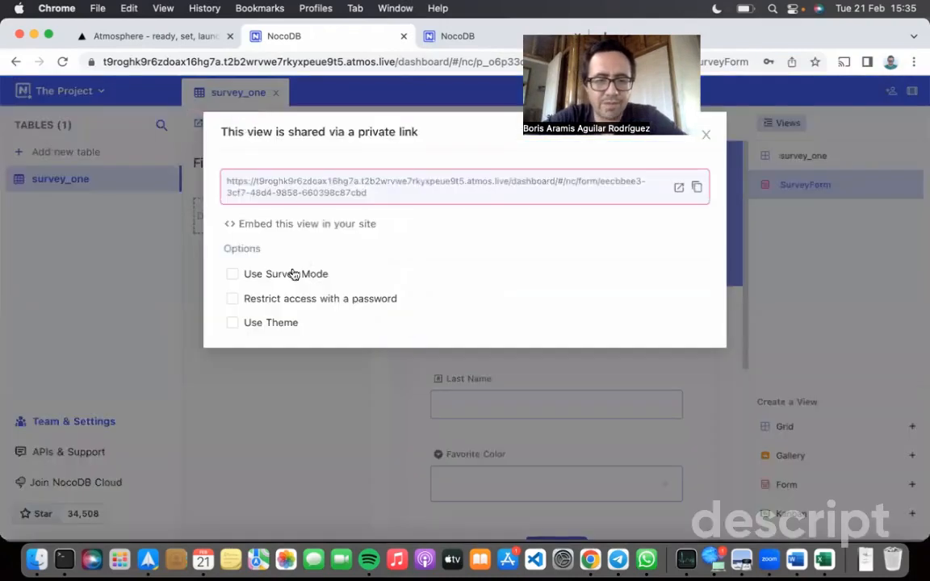
left_click(234, 275)
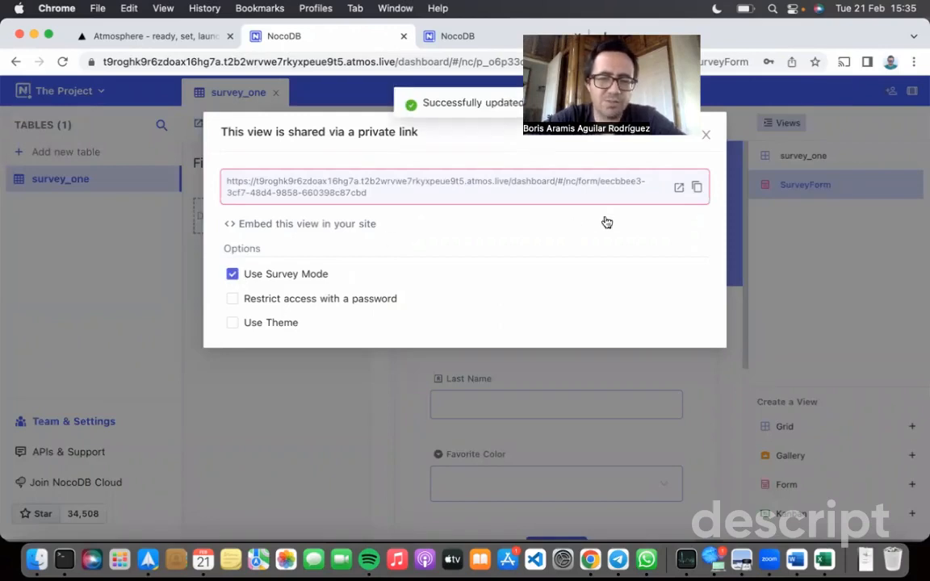
left_click(698, 189)
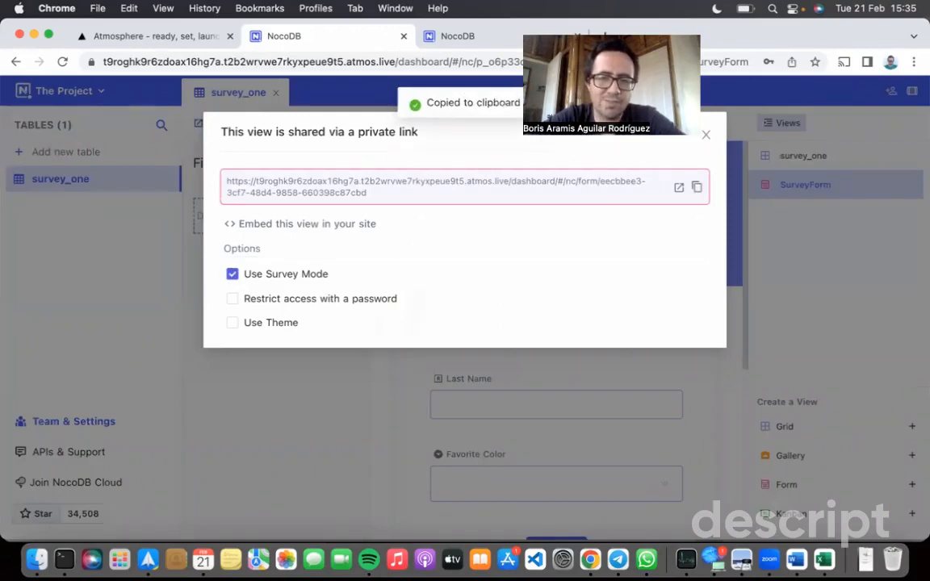
Load the copied survey mode link in the browser tab that holds the shared form
left_click(452, 38)
key("super+l")
key("super+v")
key("Return")
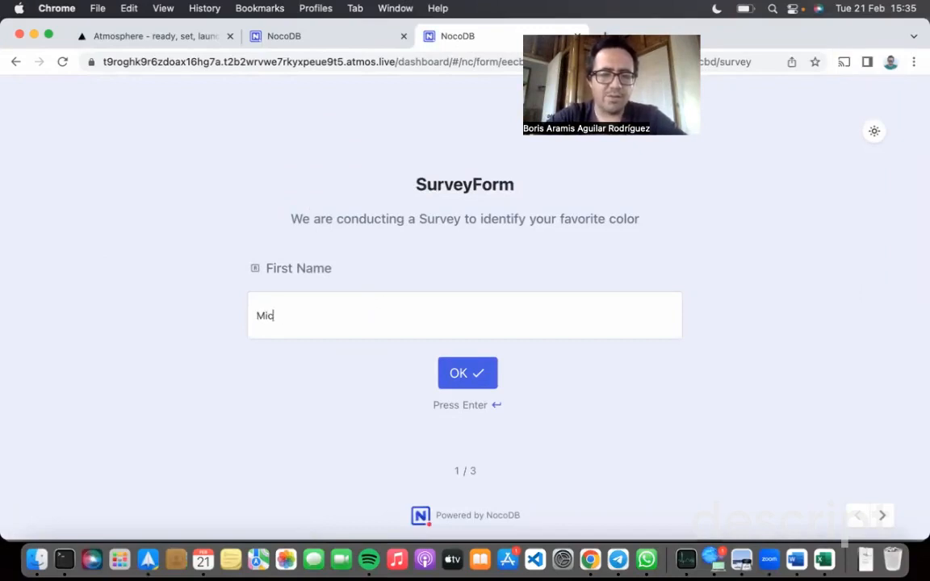
Answer the survey questions with a first name, a last name initial and Yellow as the favorite color, and submit the response
key("Return")
type("J")
key("Return")
left_click(339, 315)
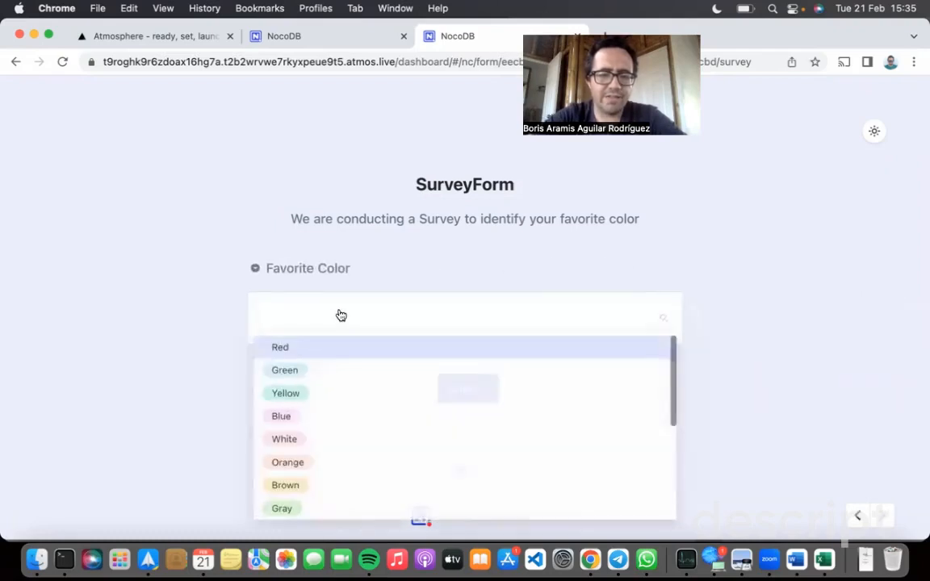
left_click(339, 396)
left_click(467, 391)
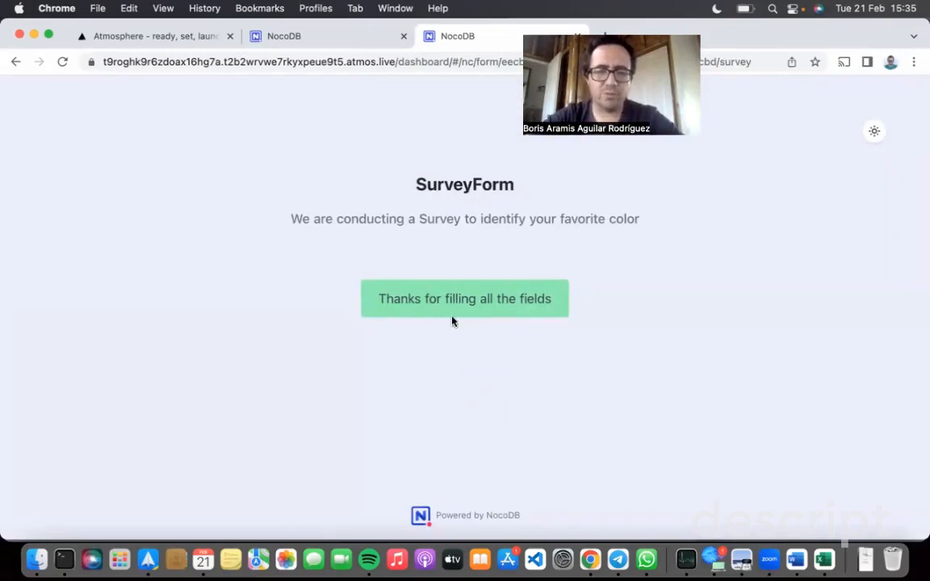
Try out the shared survey's light and dark theme switch, restoring the original appearance
left_click(872, 138)
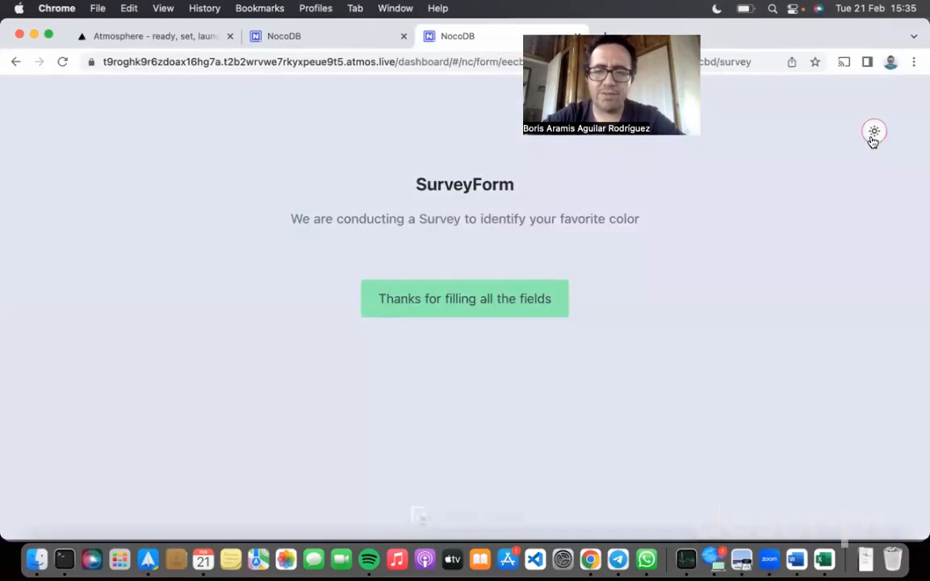
left_click(872, 137)
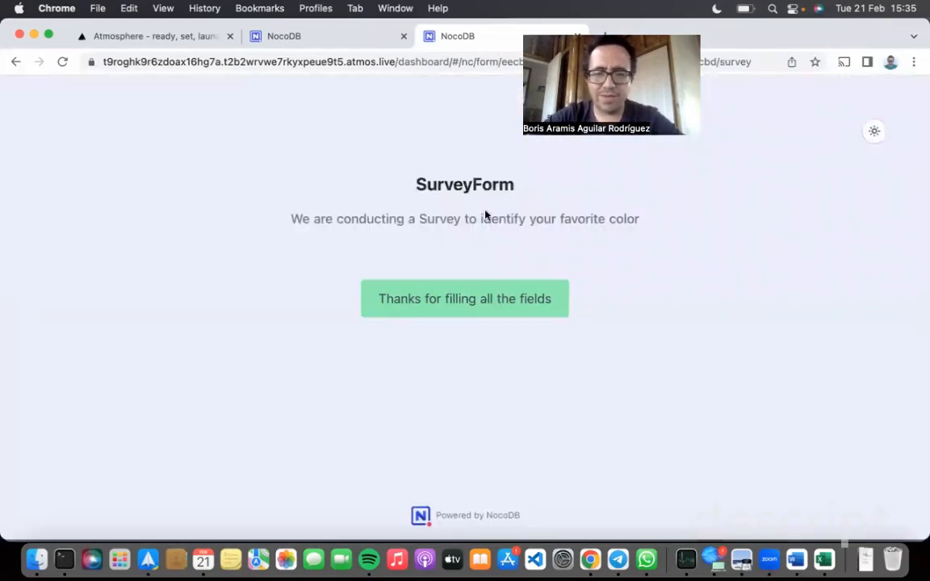
In the SurveyForm sharing options, turn off Use Survey Mode, restrict access with a password and save the view password
left_click(329, 42)
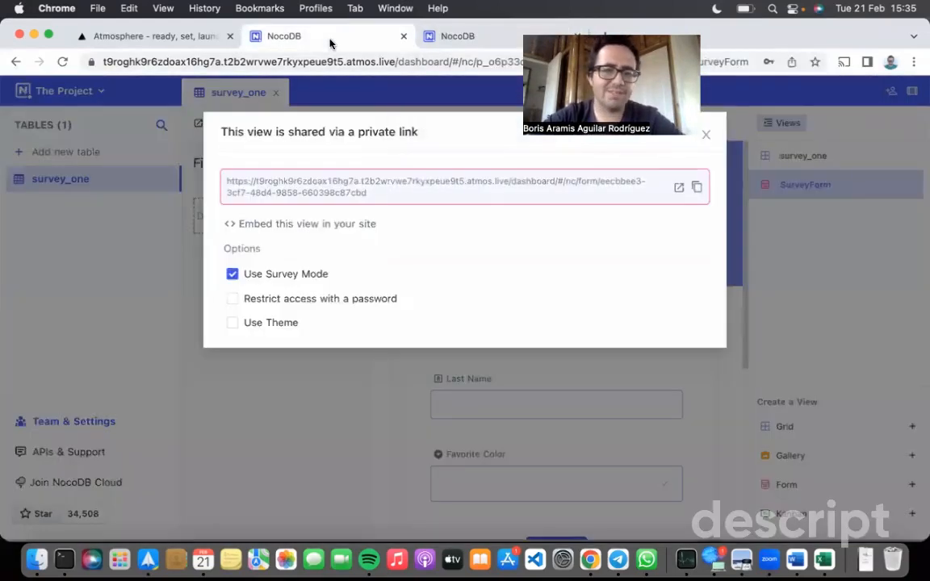
left_click(707, 137)
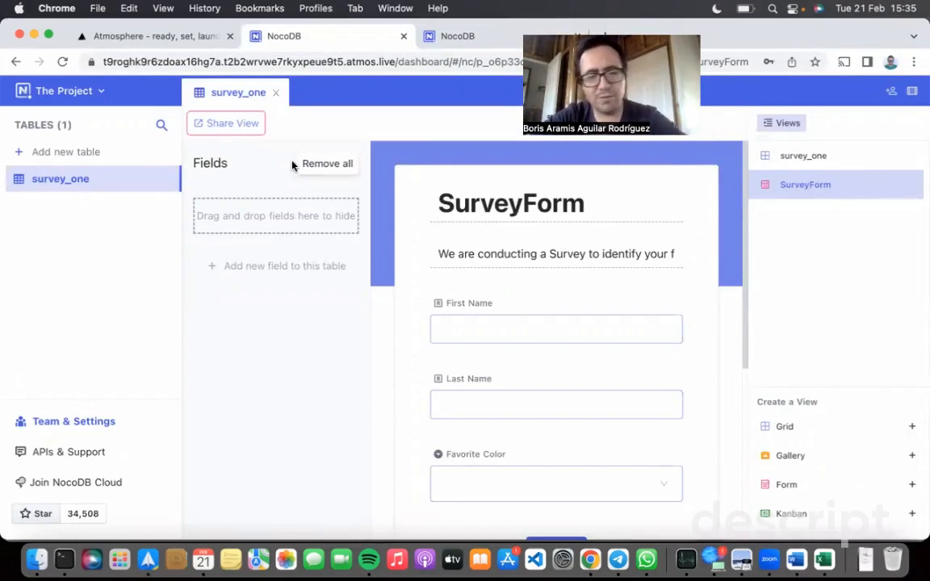
left_click(234, 125)
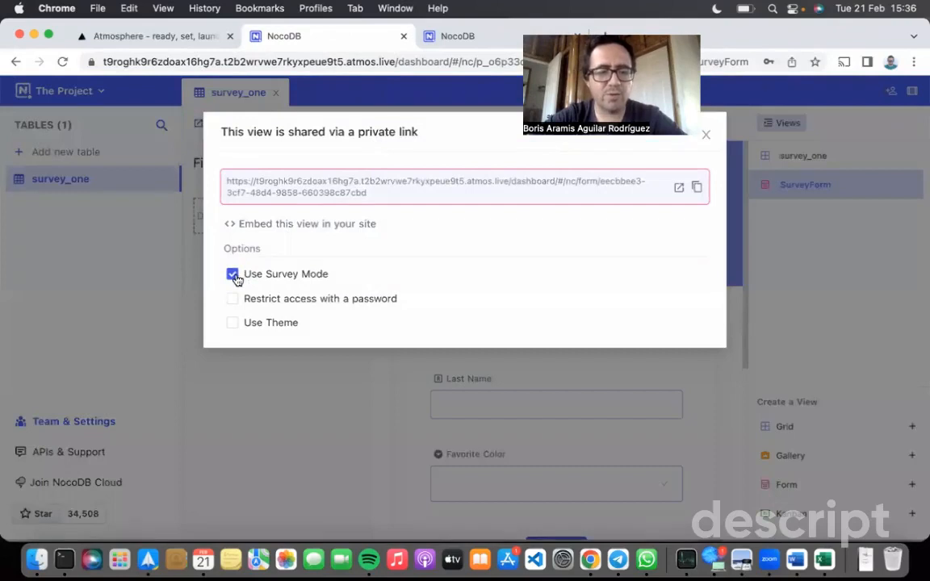
left_click(234, 275)
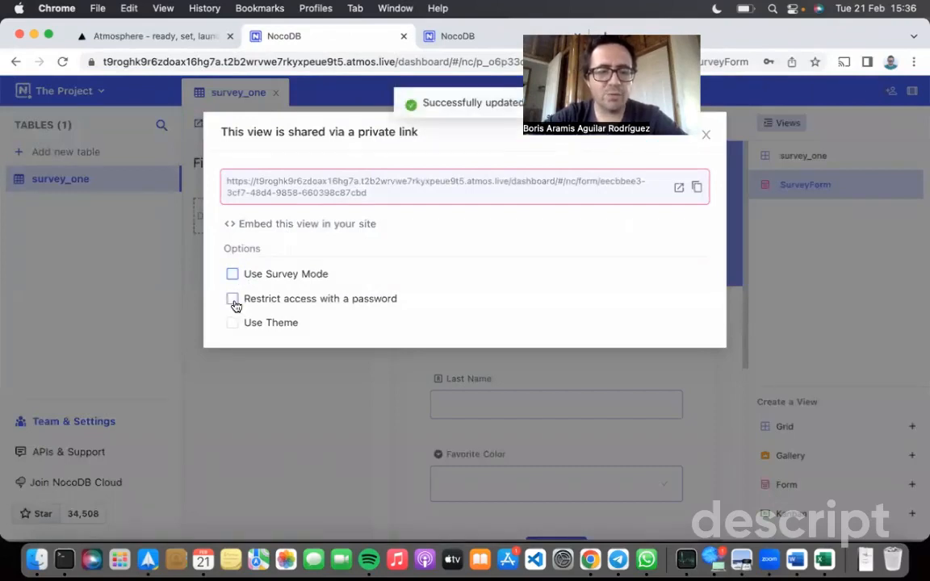
left_click(234, 300)
left_click(313, 327)
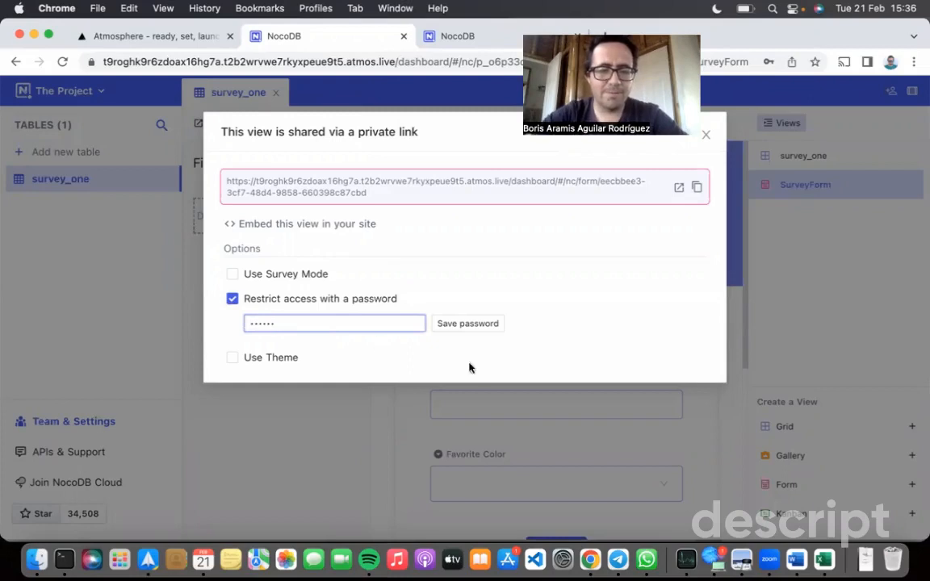
left_click(478, 324)
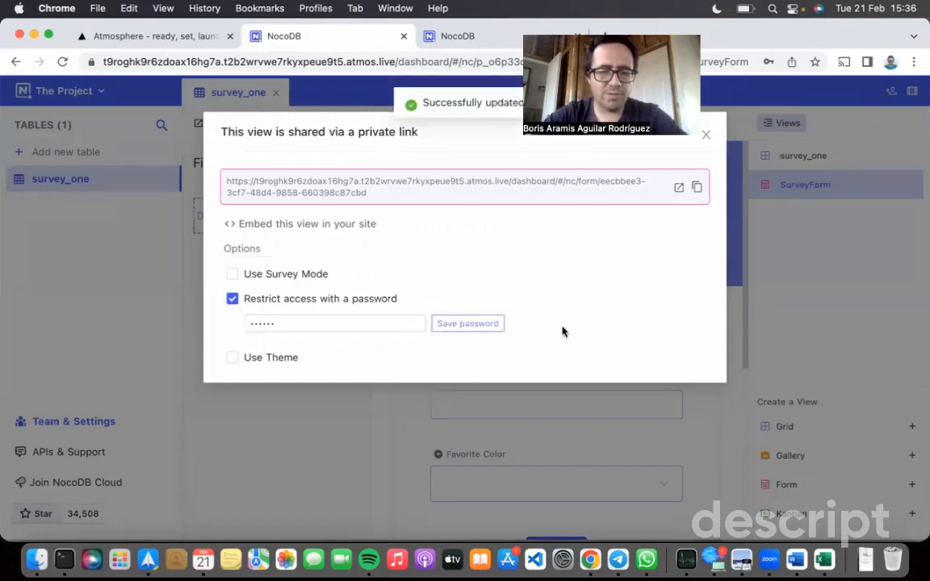
Reload the shared survey page and try to unlock the protected view by entering a password
left_click(457, 38)
key("super+l")
key("Return")
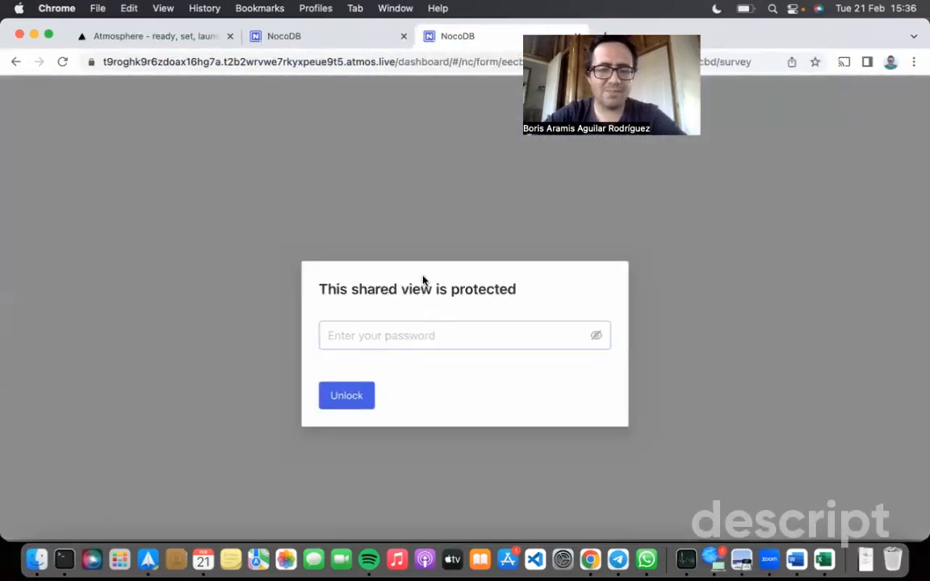
left_click(360, 334)
type("*****")
key("Return")
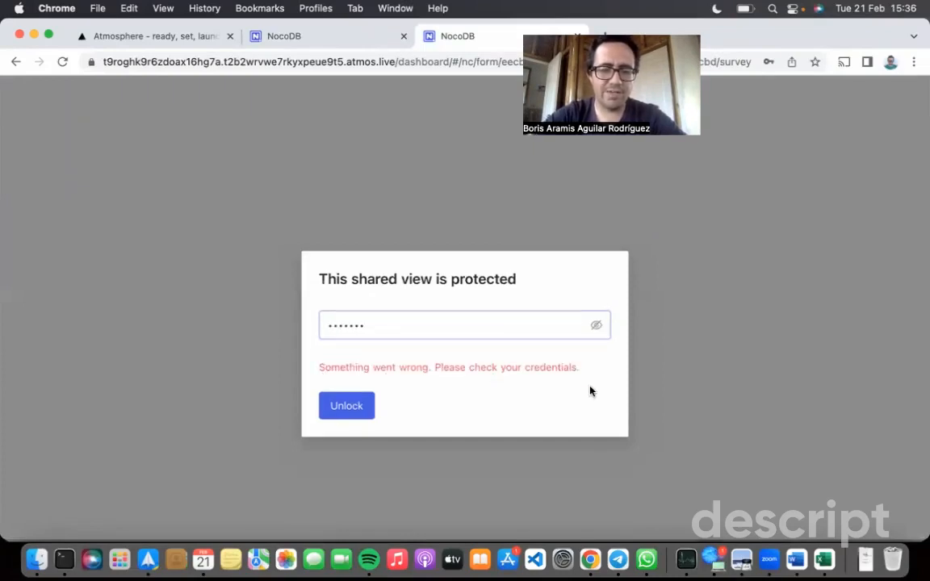
Replace the entered text with the shared view's password and try to unlock the form again
left_click(482, 322)
key("BackSpace")
key("BackSpace")
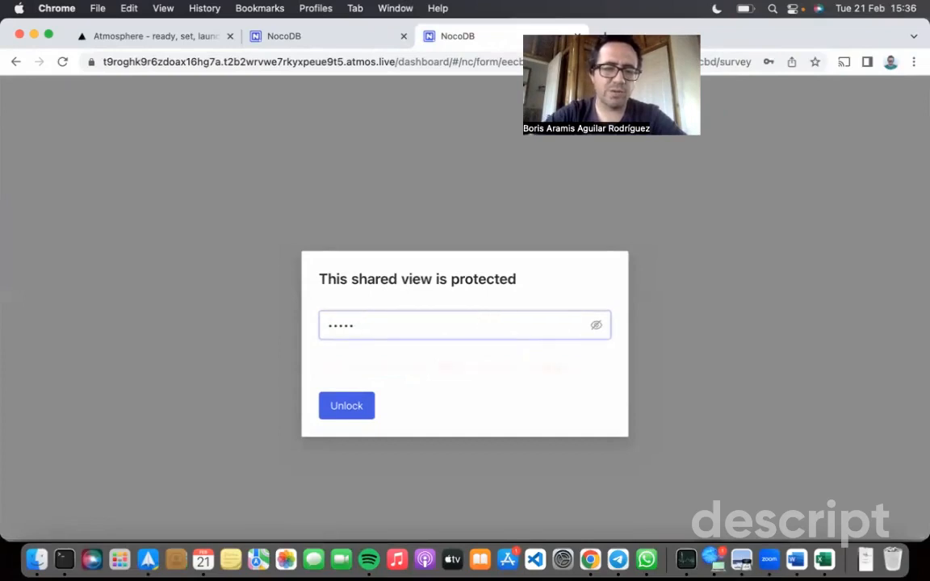
key("super+a")
type("******")
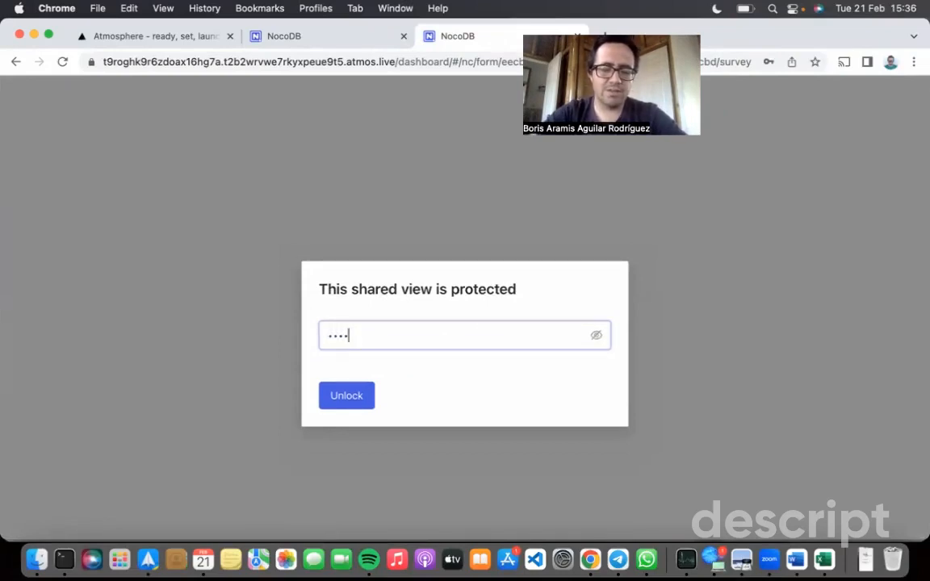
left_click(348, 401)
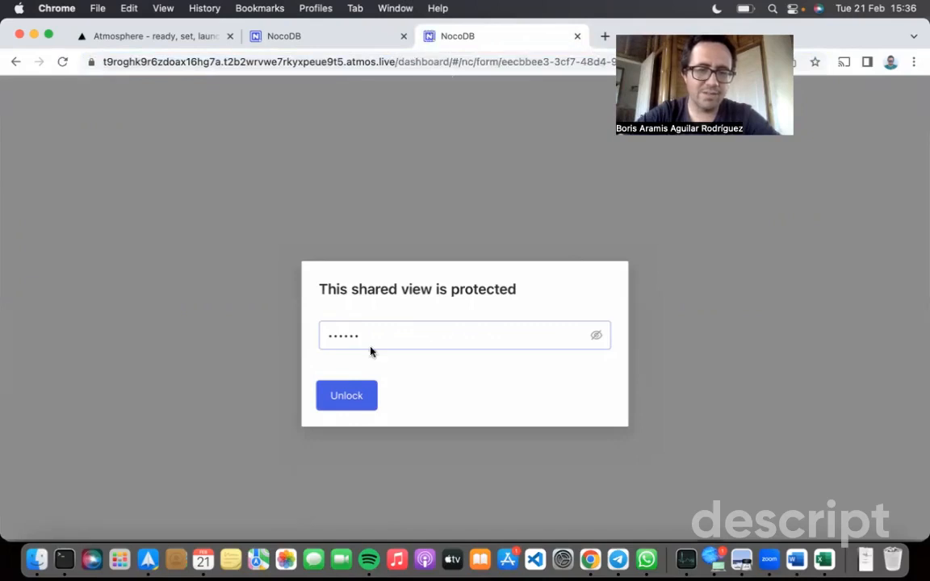
Reopen the copied survey link in a fresh browser tab and unlock the protected form by entering the shared view's password
left_click(577, 35)
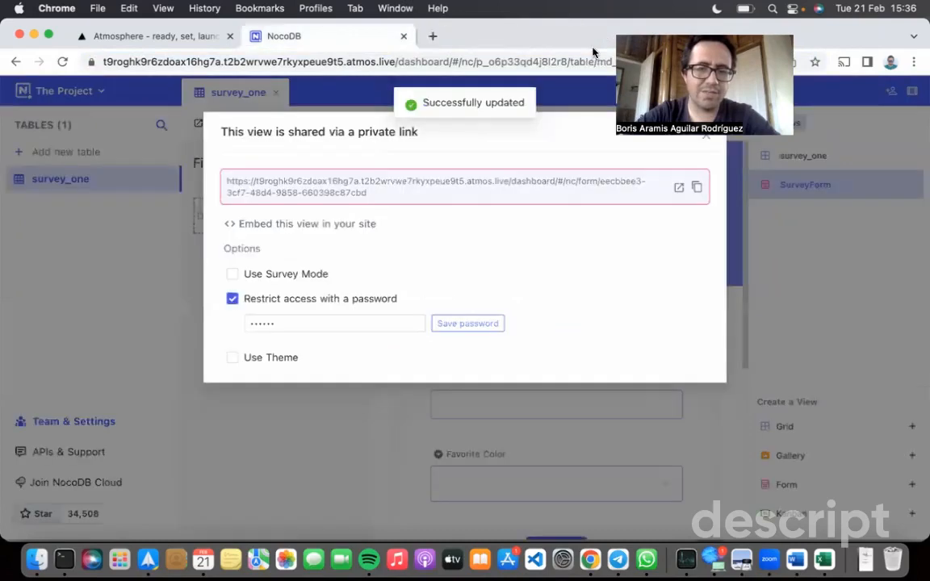
left_click(431, 35)
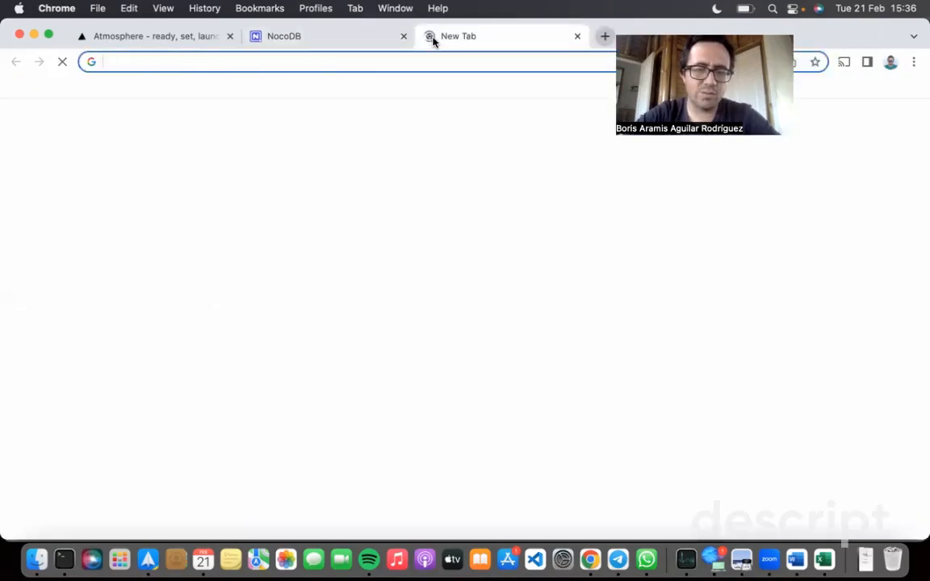
key("super+v")
key("Return")
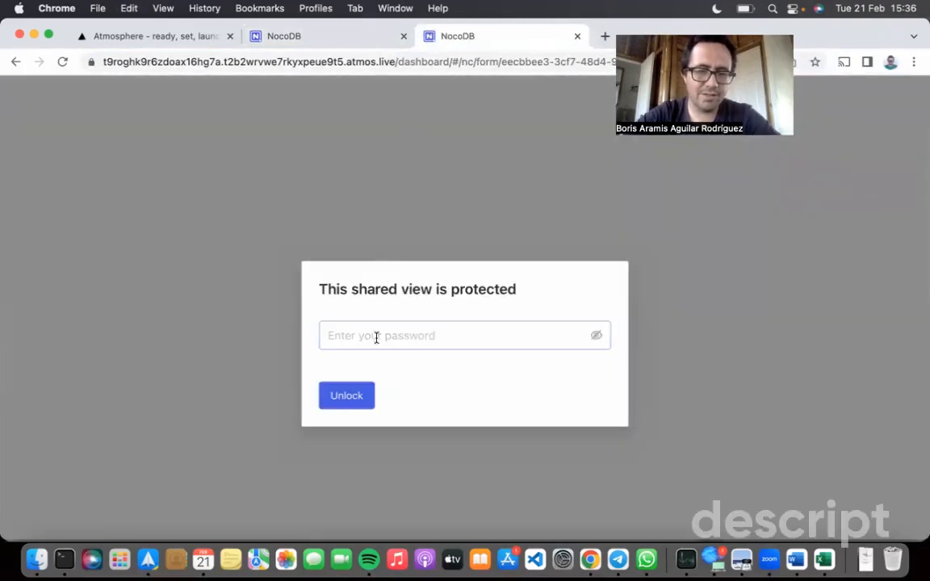
left_click(377, 338)
type("••••••")
left_click(355, 404)
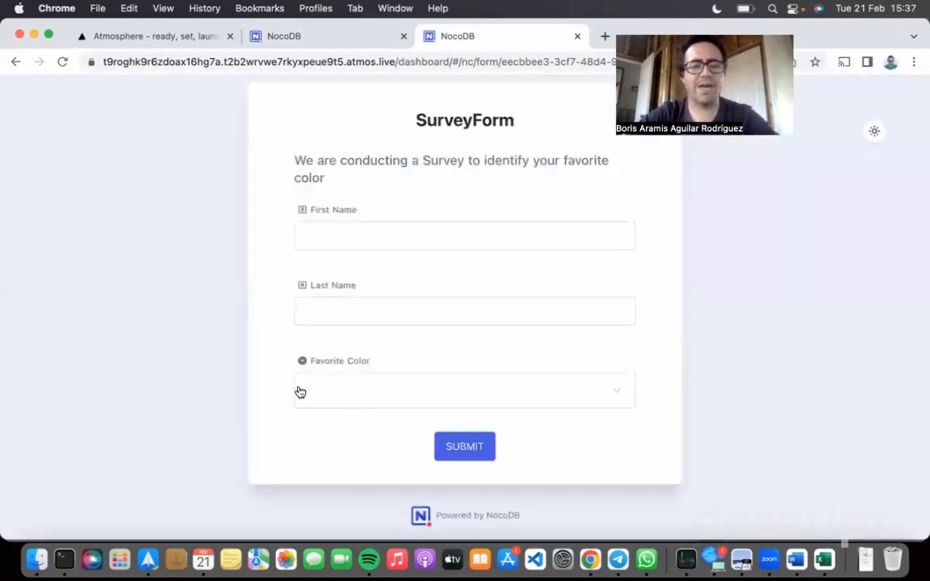
Close the shared form page, remove the password restriction from SurveyForm's sharing options and close them
left_click(576, 37)
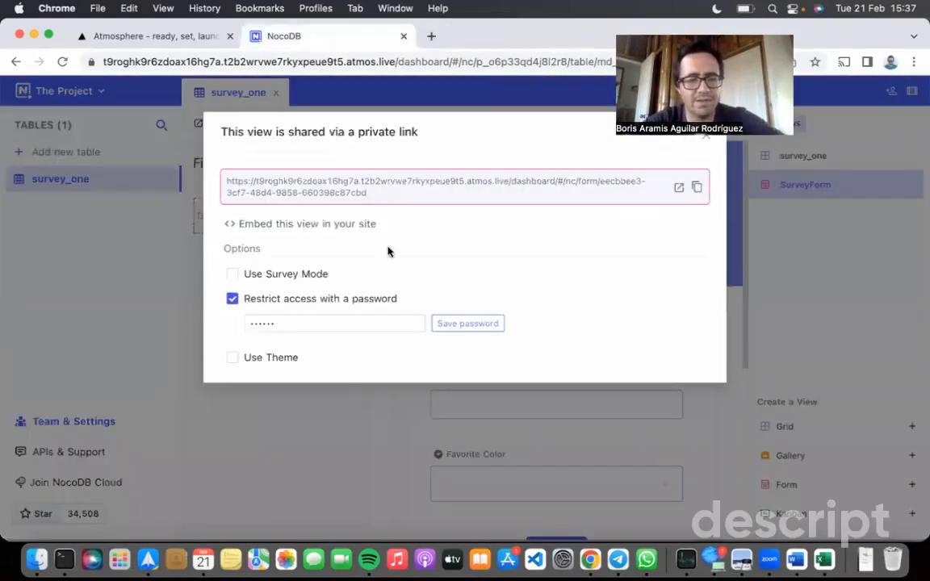
left_click(233, 301)
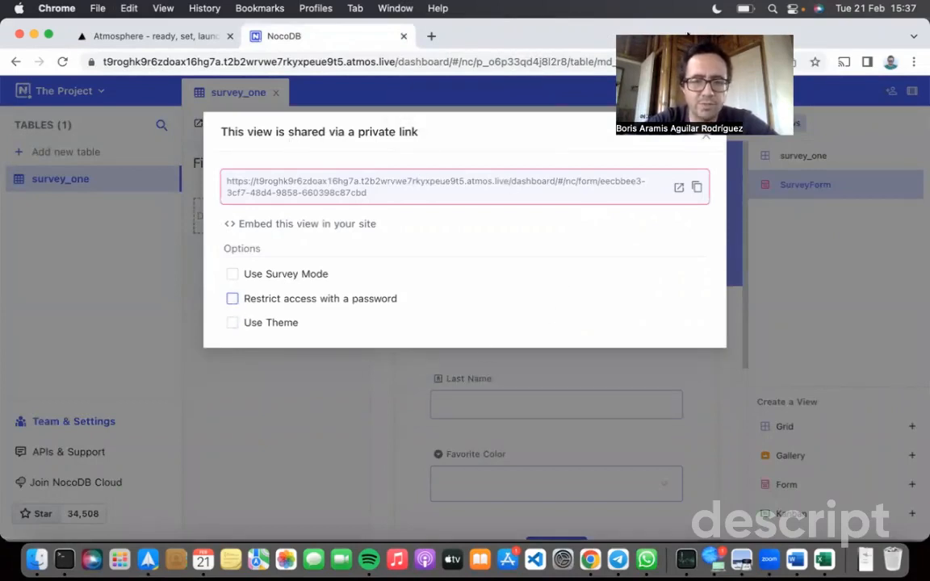
left_click(705, 134)
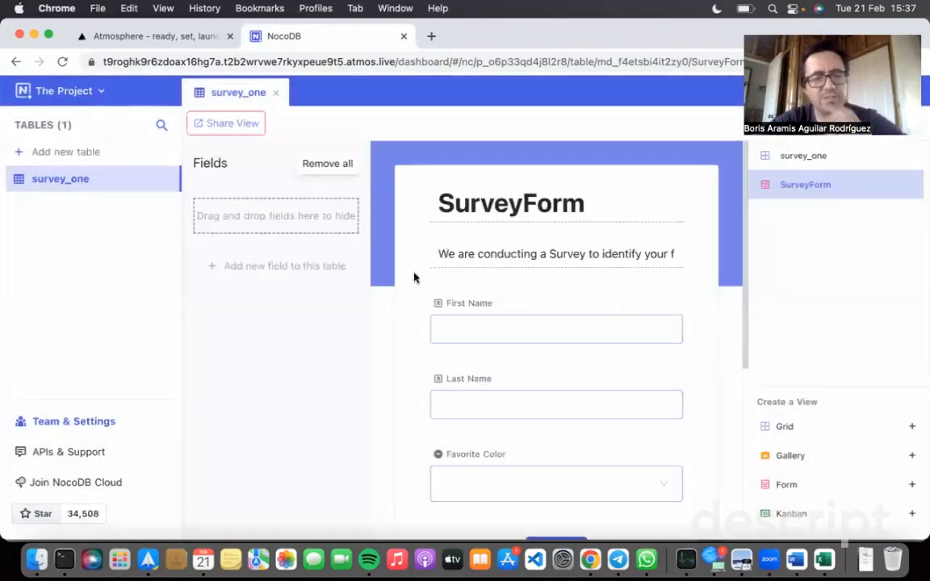
Open the survey_one grid and create a new grid view named "Count colors"
mouse_move(823, 198)
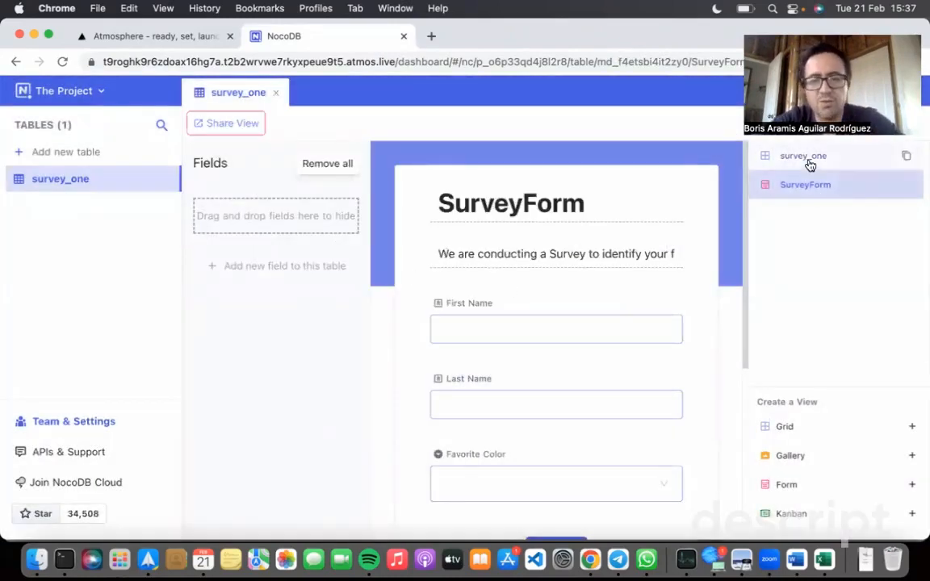
left_click(810, 162)
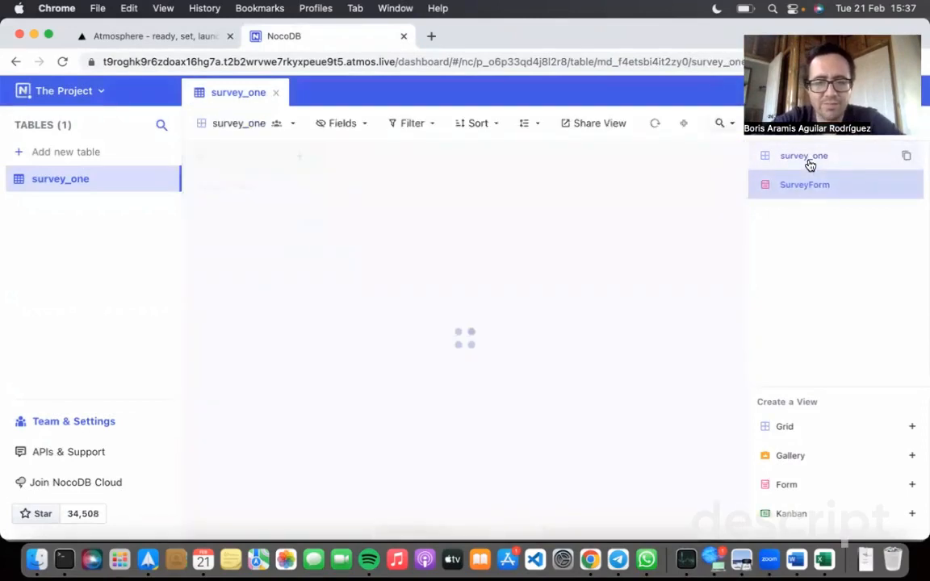
left_click(777, 428)
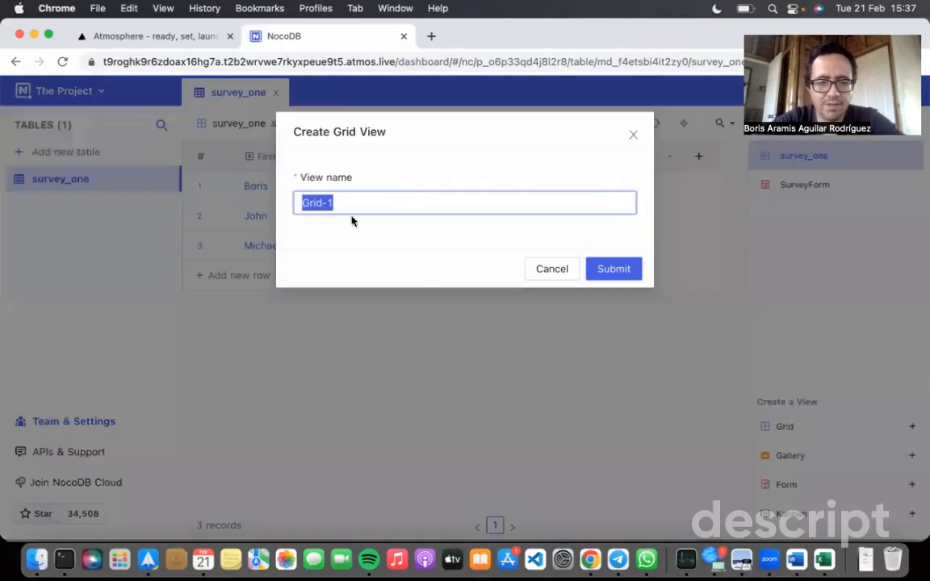
type("Count colors")
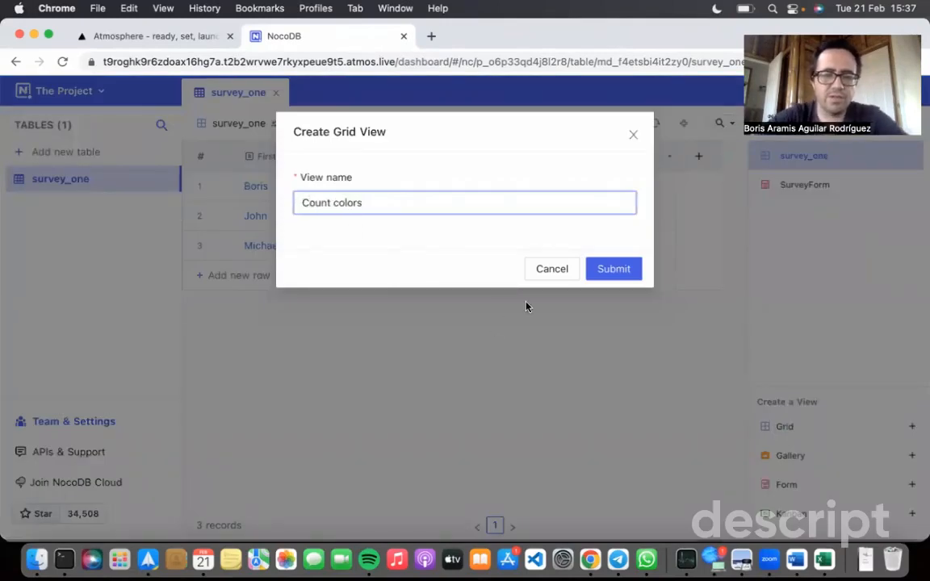
left_click(611, 270)
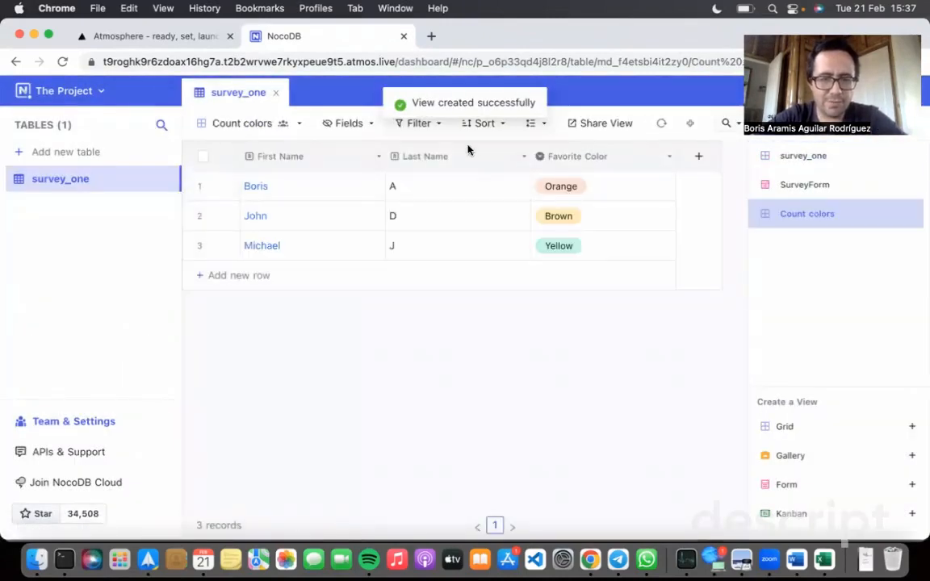
Hide the First Name and Last Name fields in the Count colors view
left_click(367, 126)
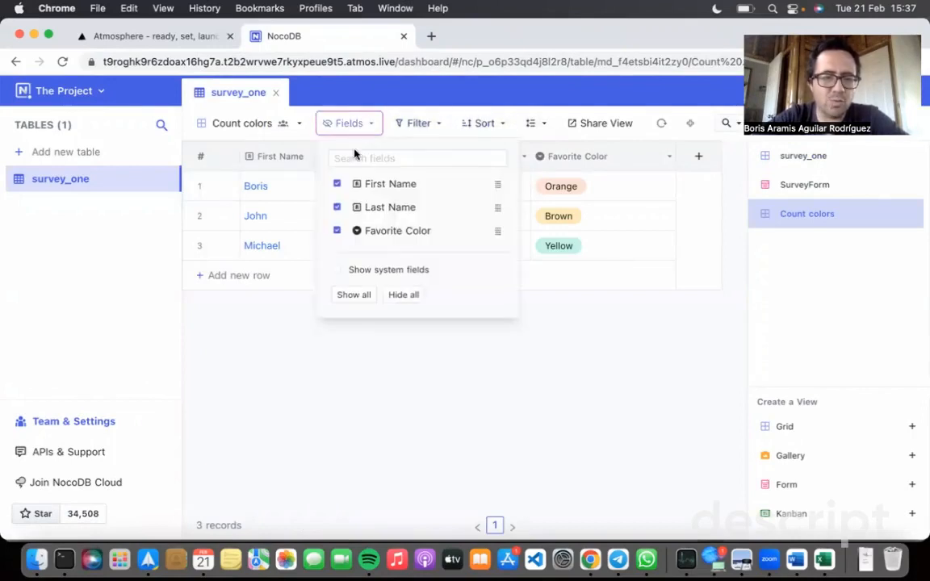
left_click(337, 184)
left_click(337, 208)
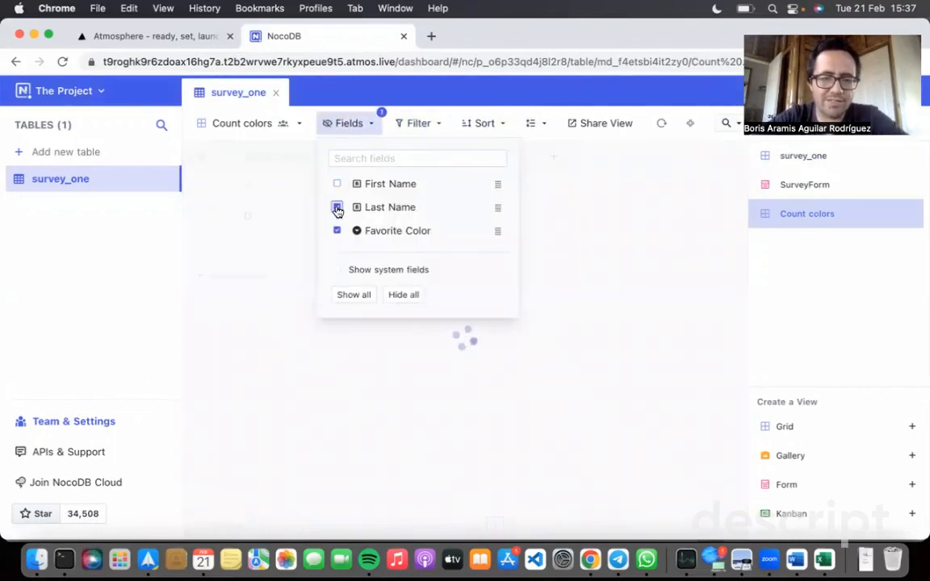
Try an AND filter group with a Favorite Color "is equal" condition in the Count colors view, and remove the group
left_click(427, 125)
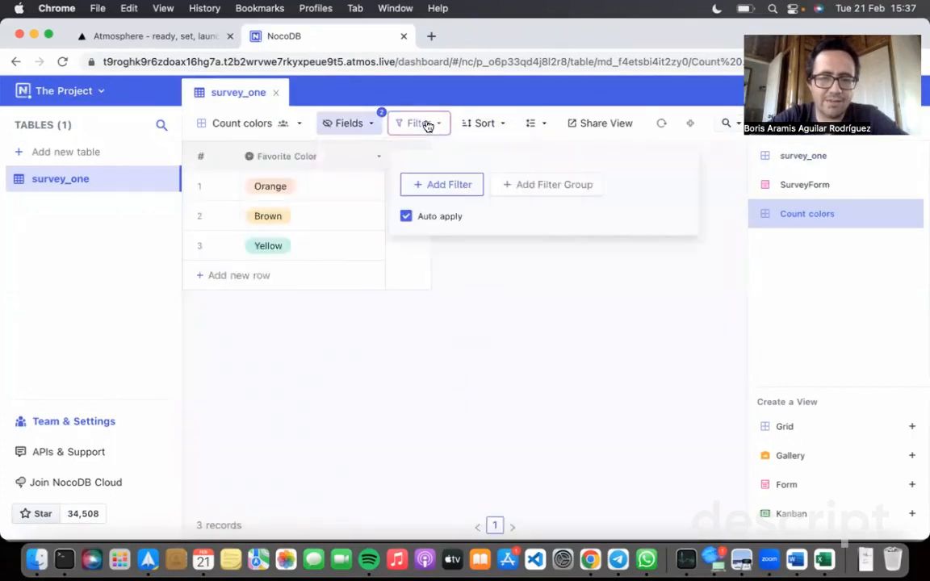
left_click(537, 185)
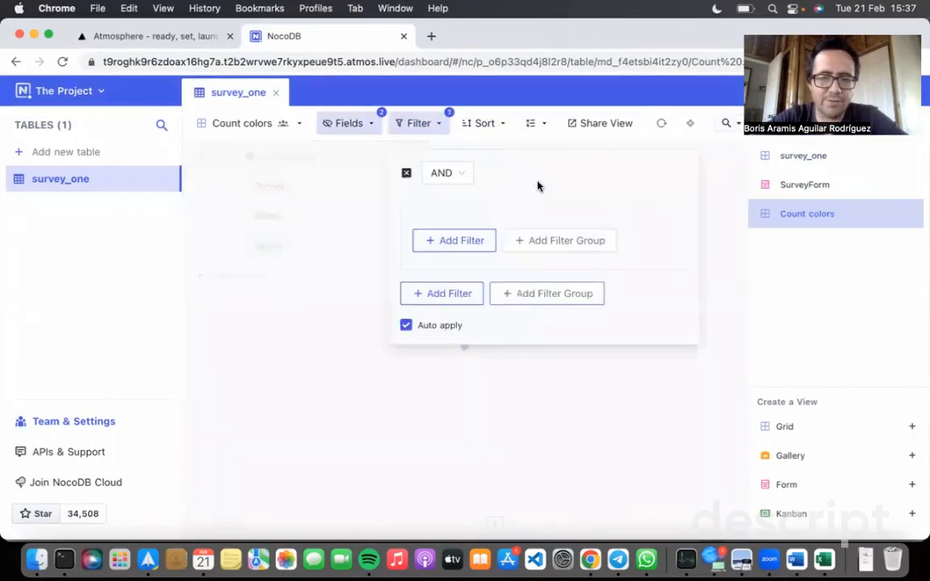
left_click(445, 242)
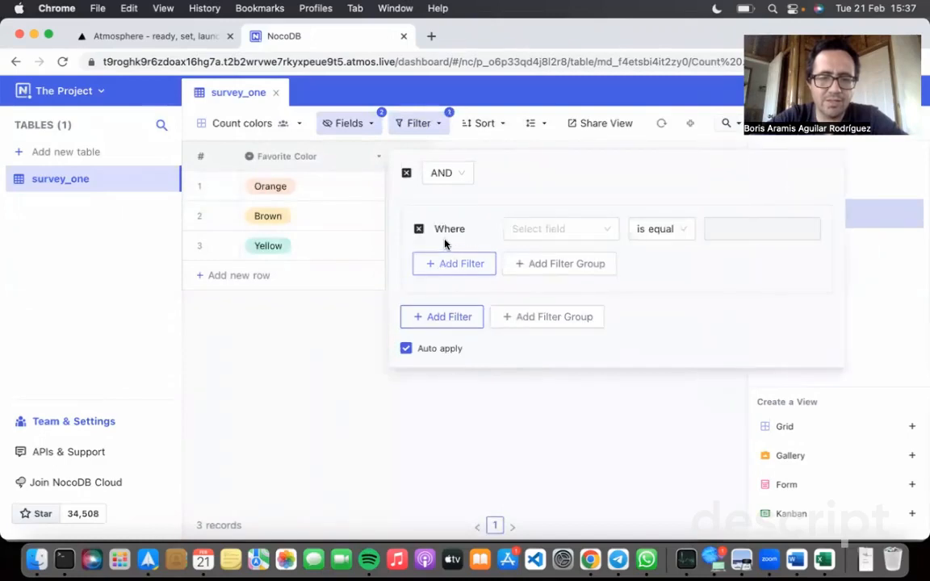
left_click(576, 222)
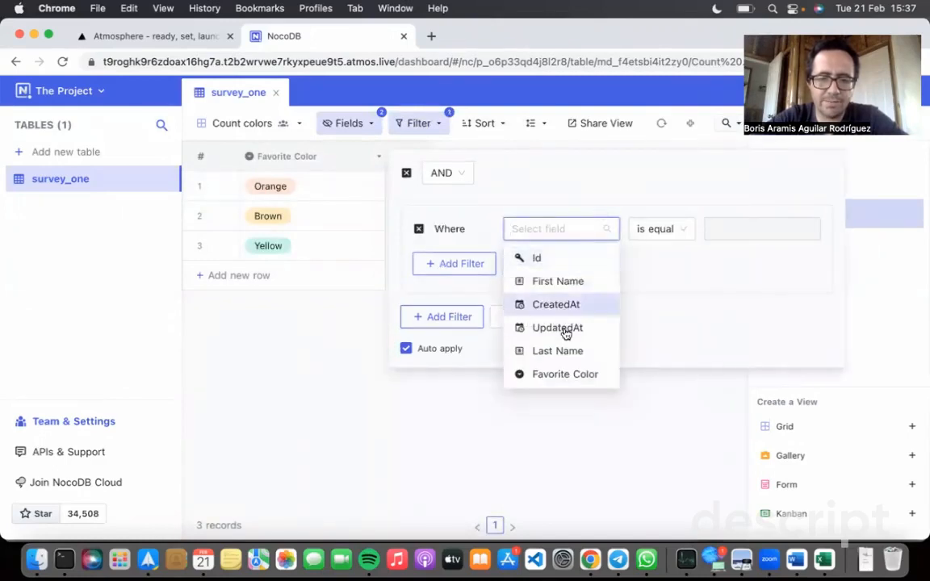
left_click(565, 374)
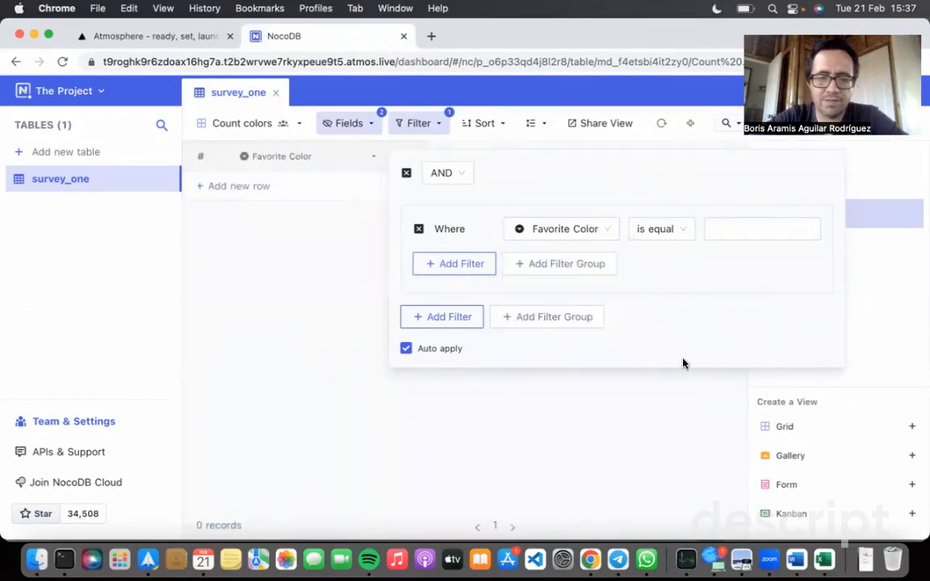
left_click(407, 176)
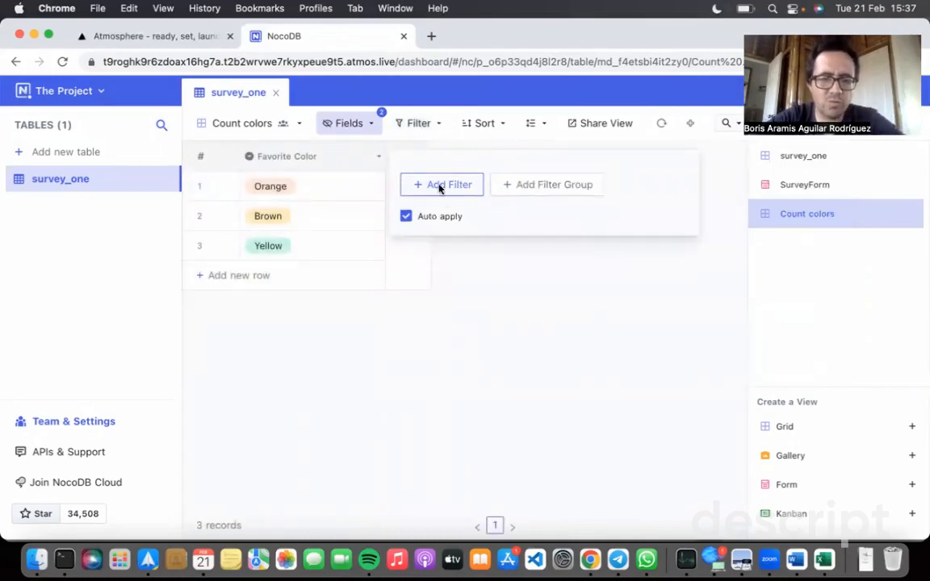
left_click(544, 186)
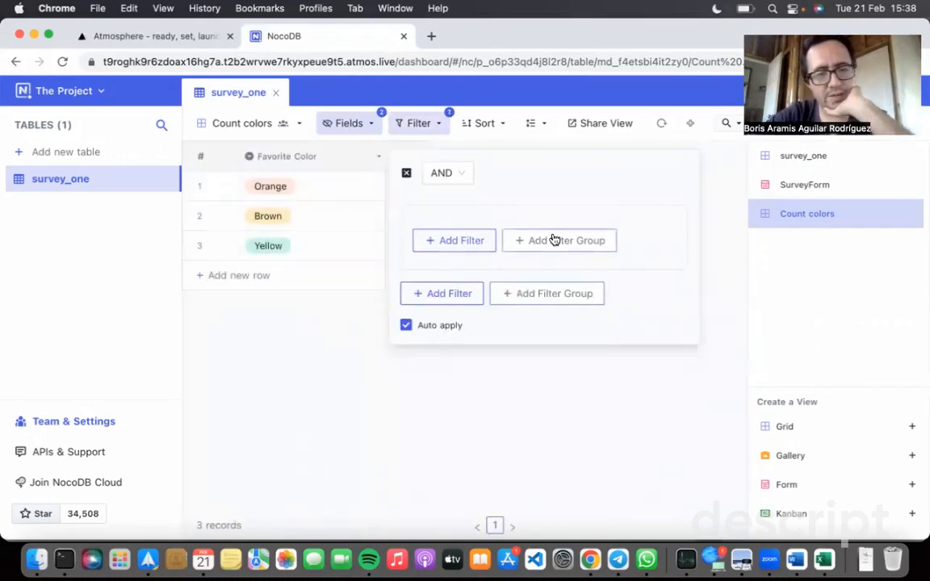
left_click(552, 241)
left_click(418, 229)
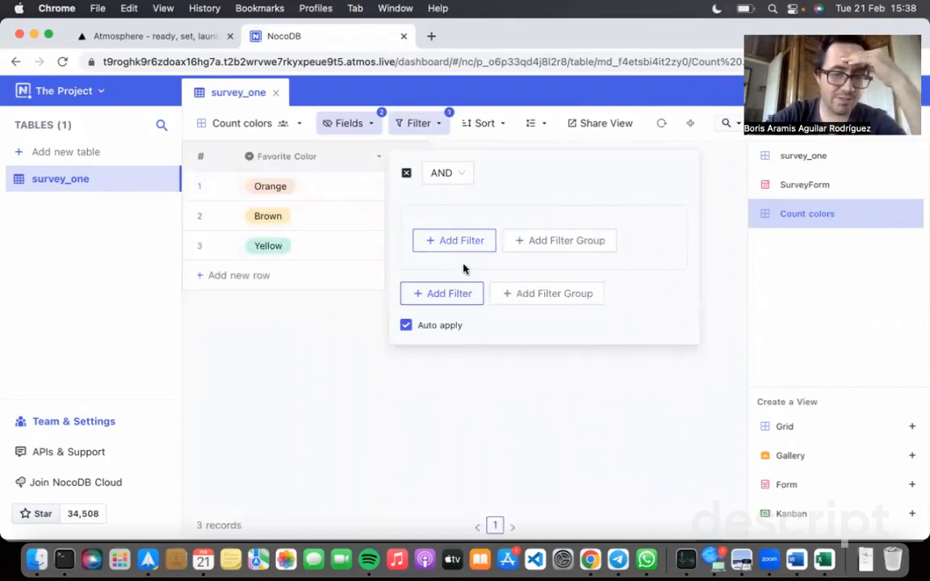
left_click(406, 174)
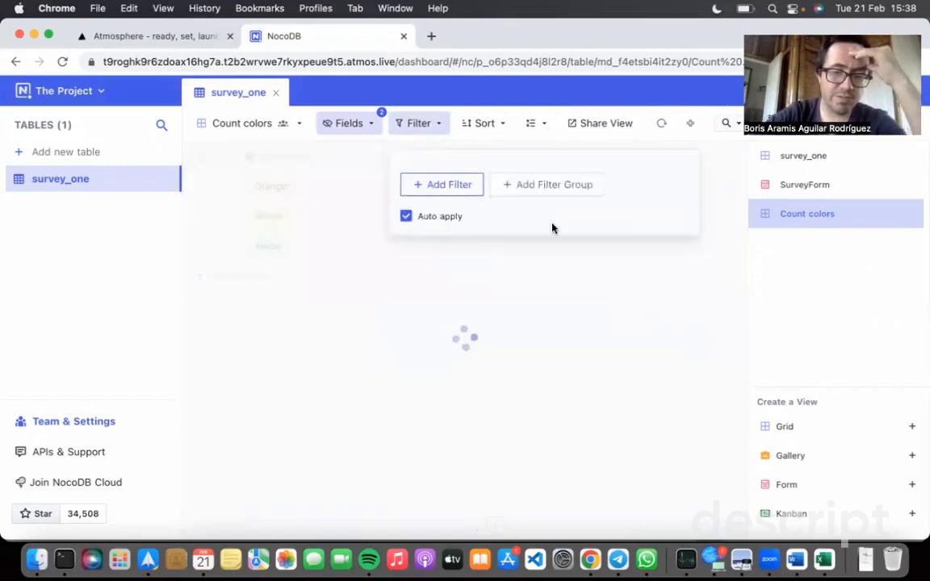
left_click(426, 189)
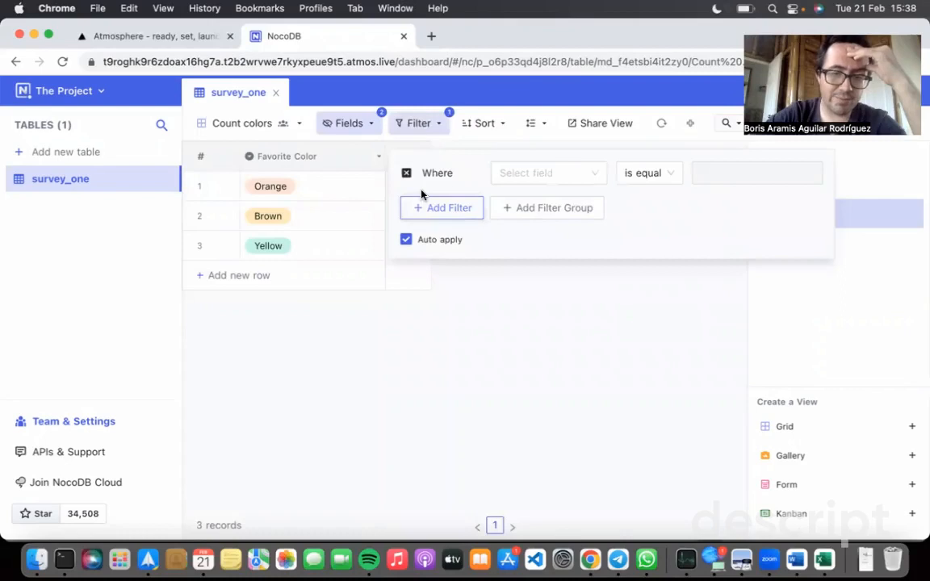
left_click(599, 172)
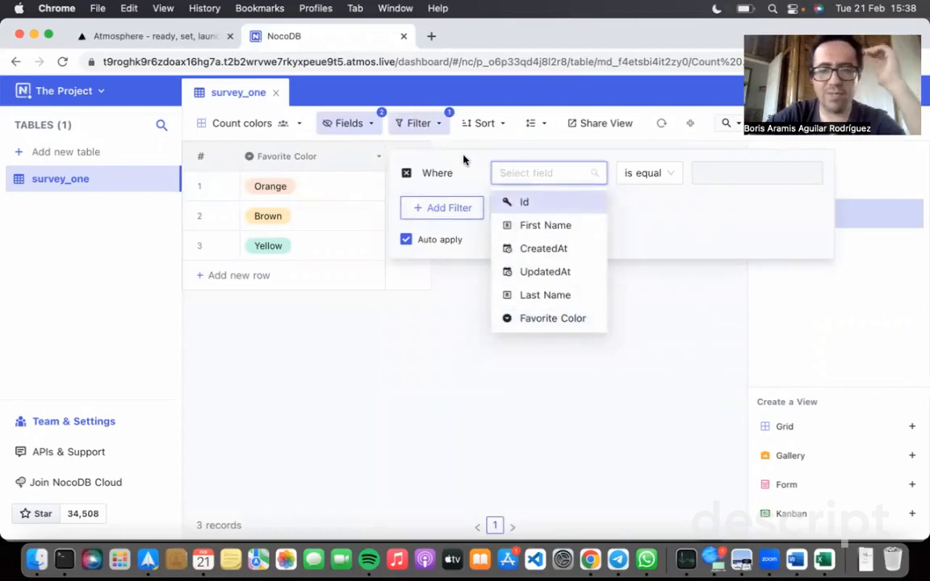
left_click(422, 155)
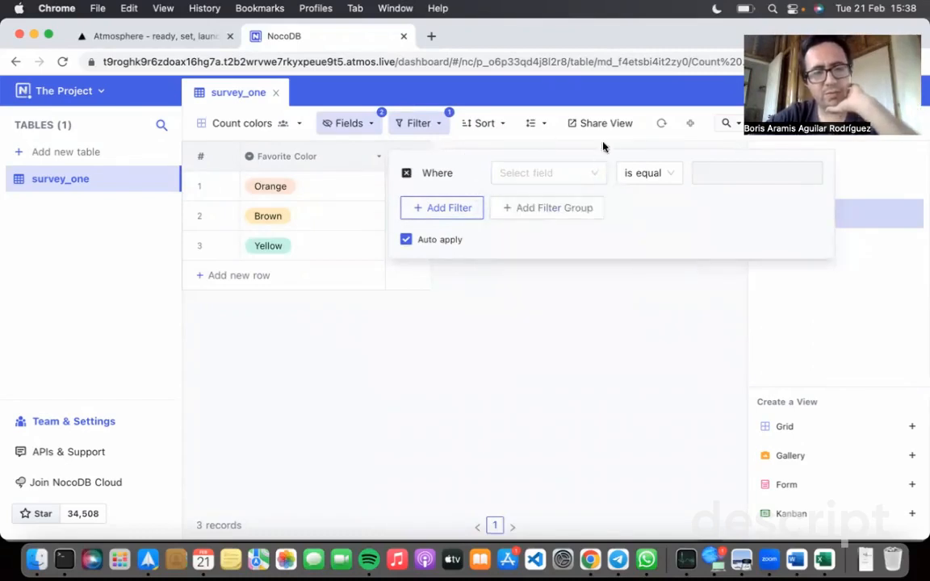
left_click(405, 174)
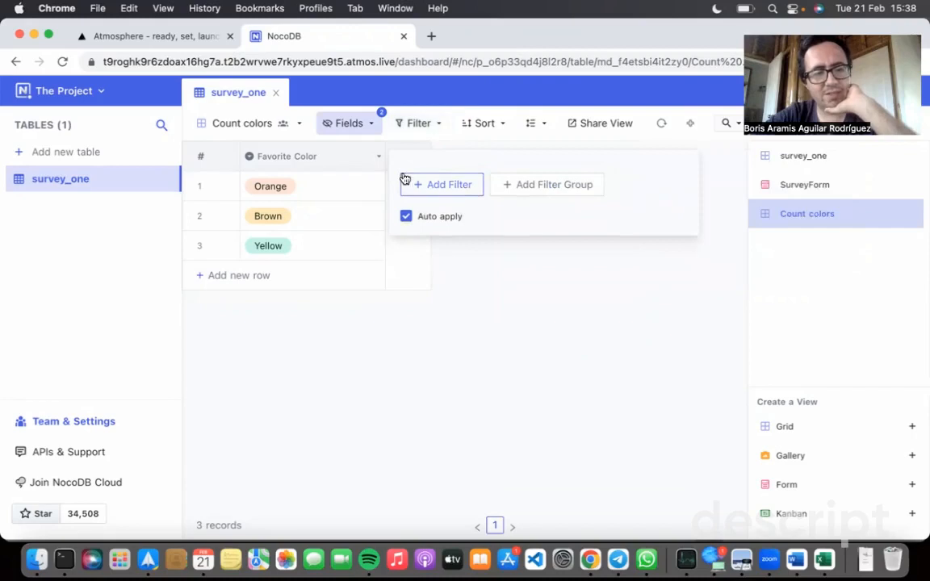
left_click(452, 264)
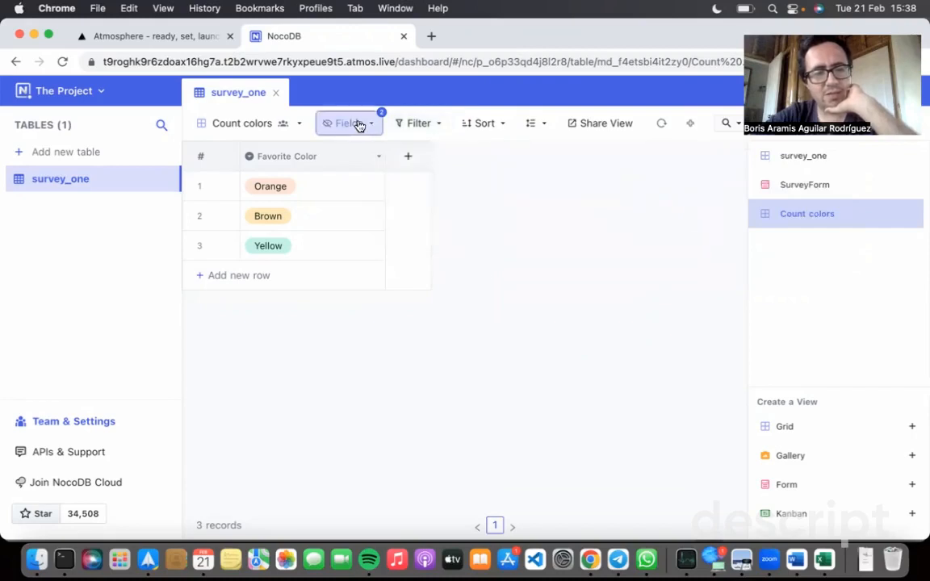
Look through the Count colors view's field, filter, sort, row height and general view options
left_click(359, 126)
left_click(421, 126)
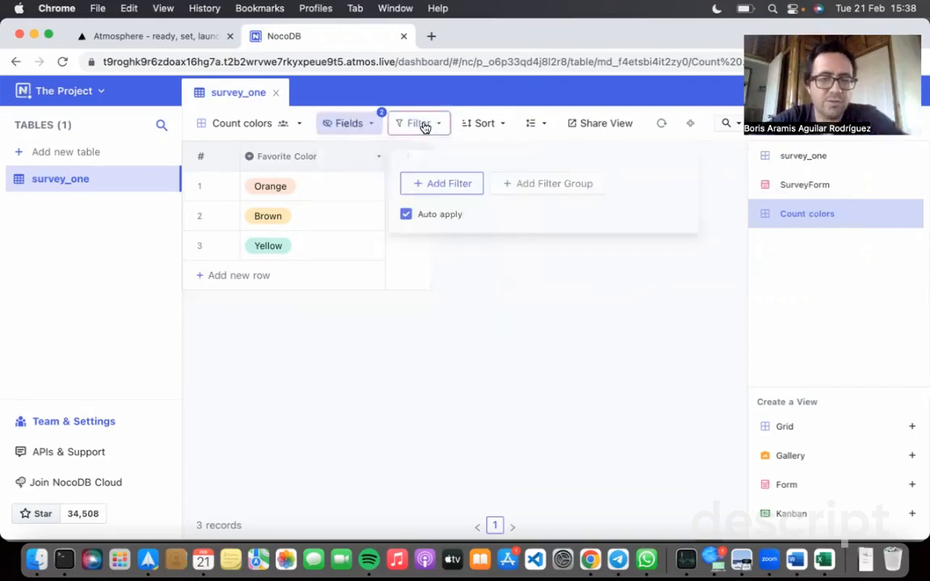
left_click(488, 125)
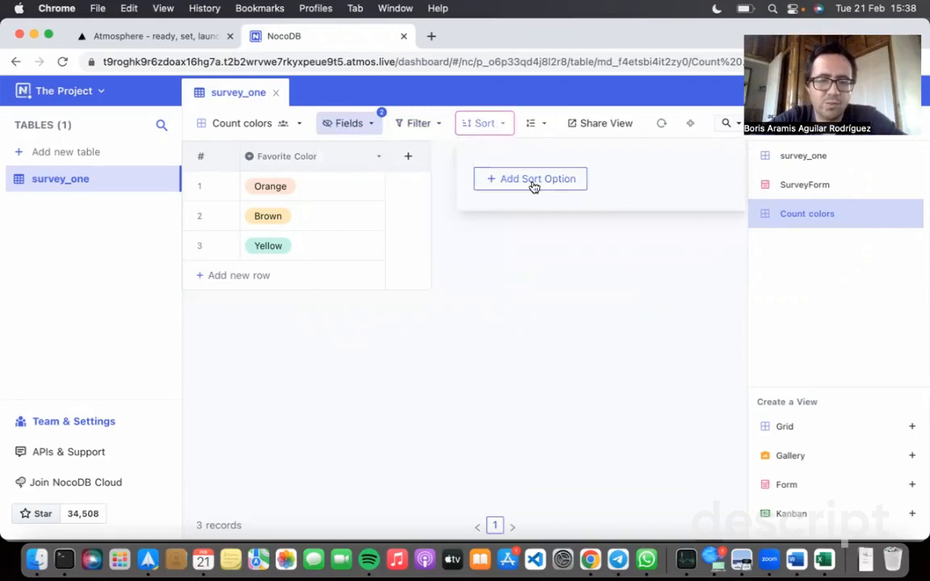
left_click(533, 121)
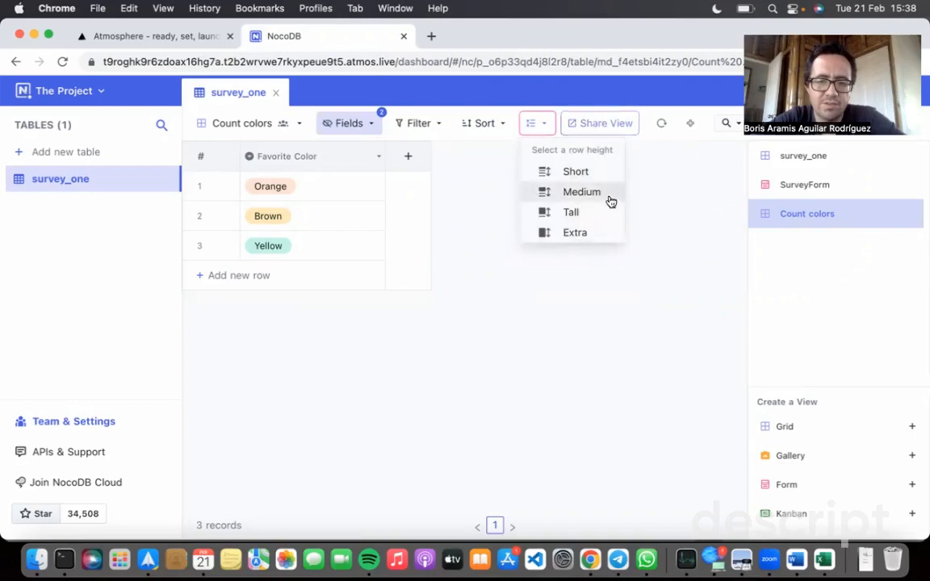
left_click(693, 154)
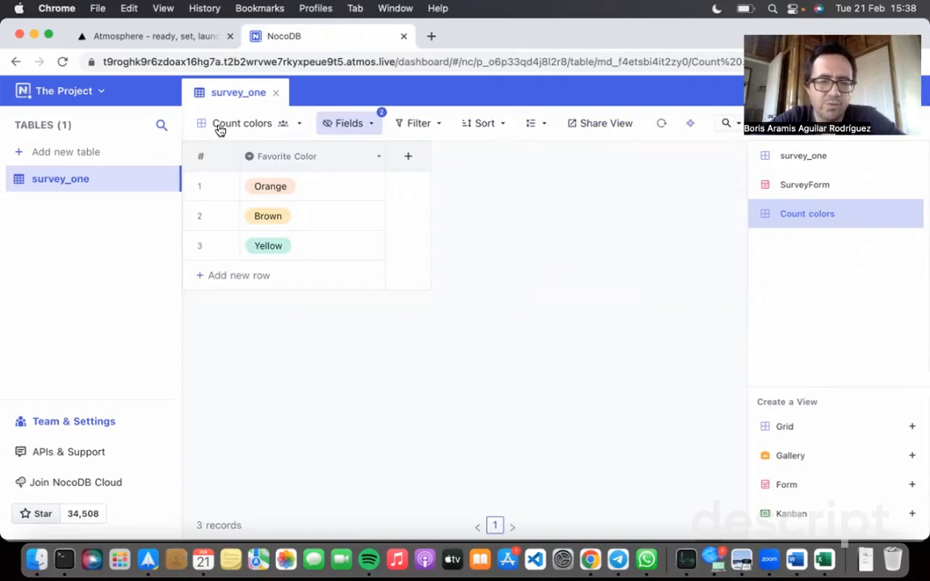
left_click(250, 127)
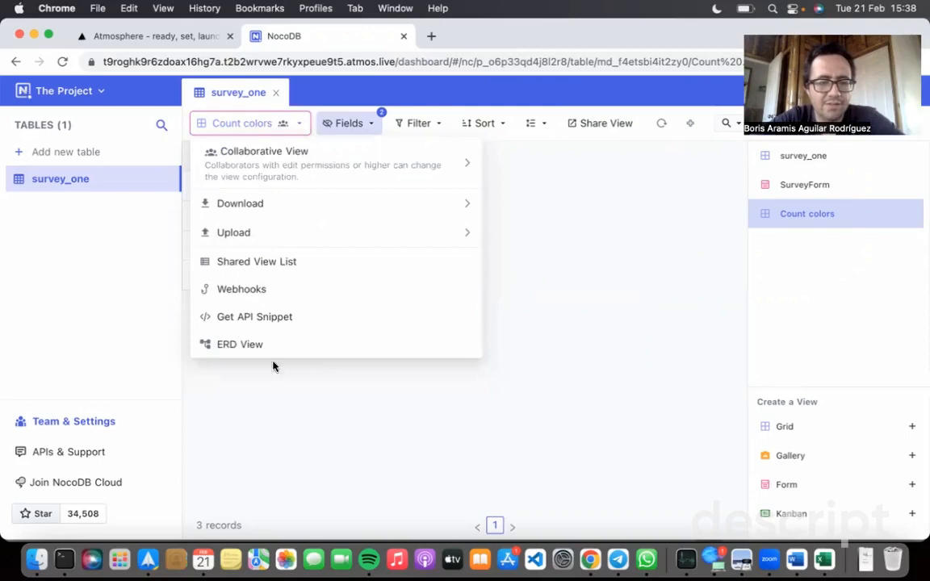
left_click(606, 318)
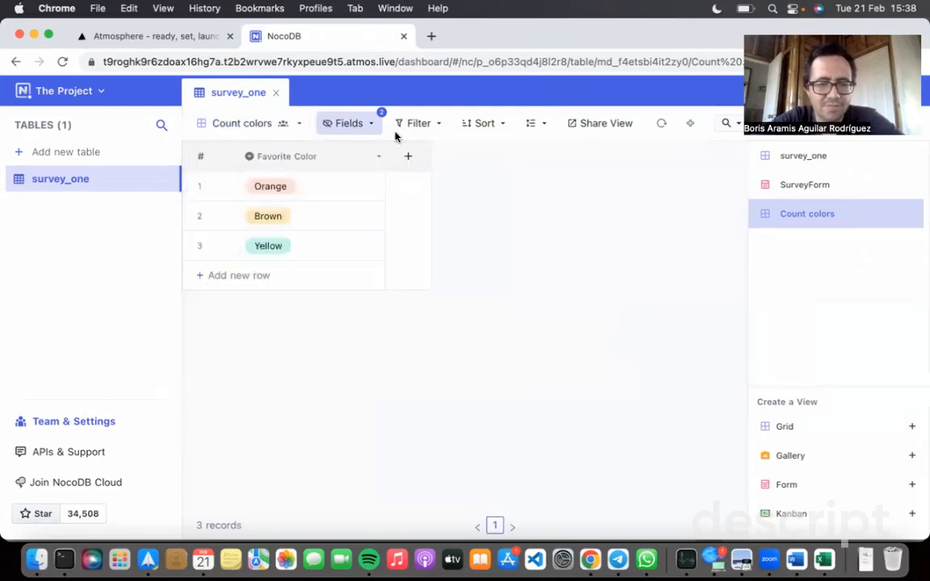
left_click(412, 125)
left_click(413, 125)
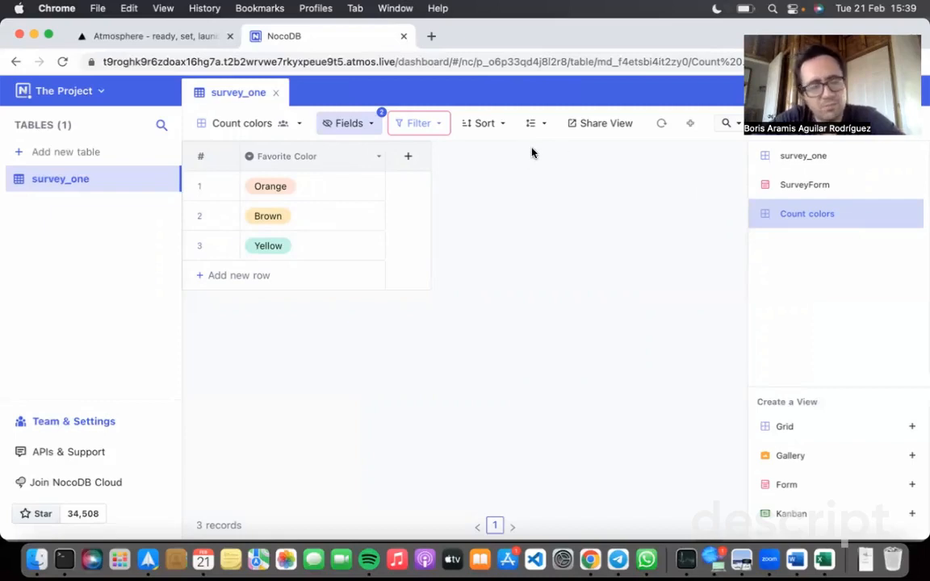
Share the Count colors view, copy its private link, and open the shared view in a new browser tab
left_click(592, 127)
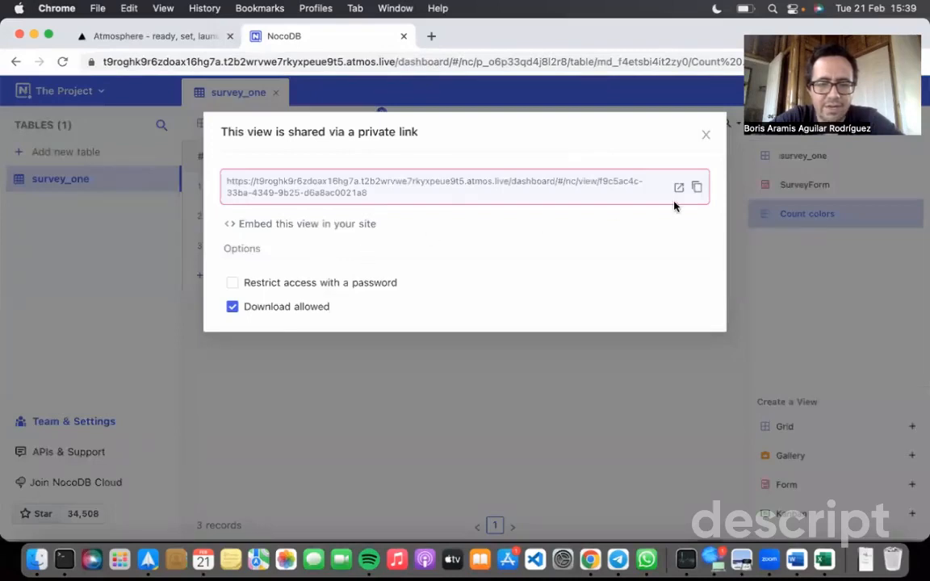
left_click(697, 188)
left_click(706, 142)
key("super+t")
key("super+v")
key("Return")
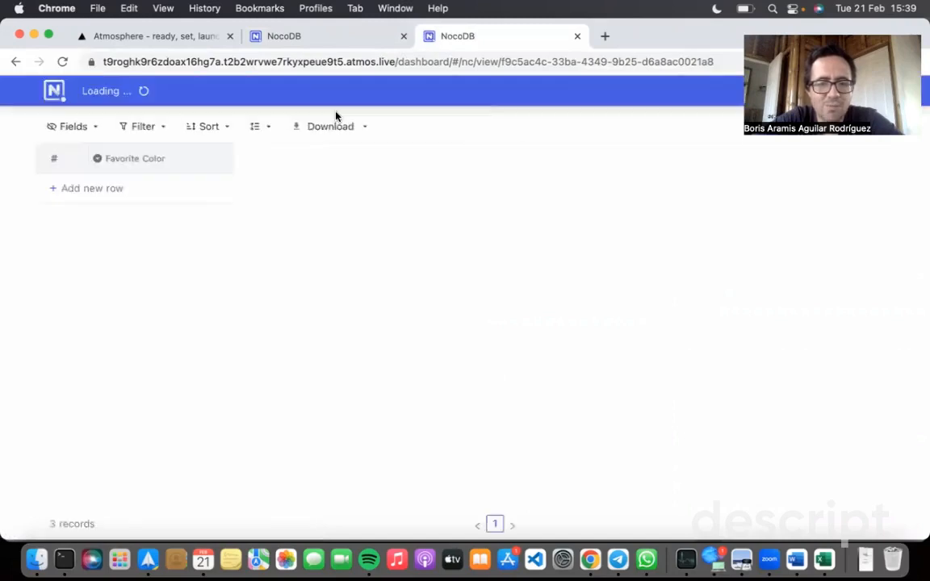
left_click(317, 37)
left_click(439, 35)
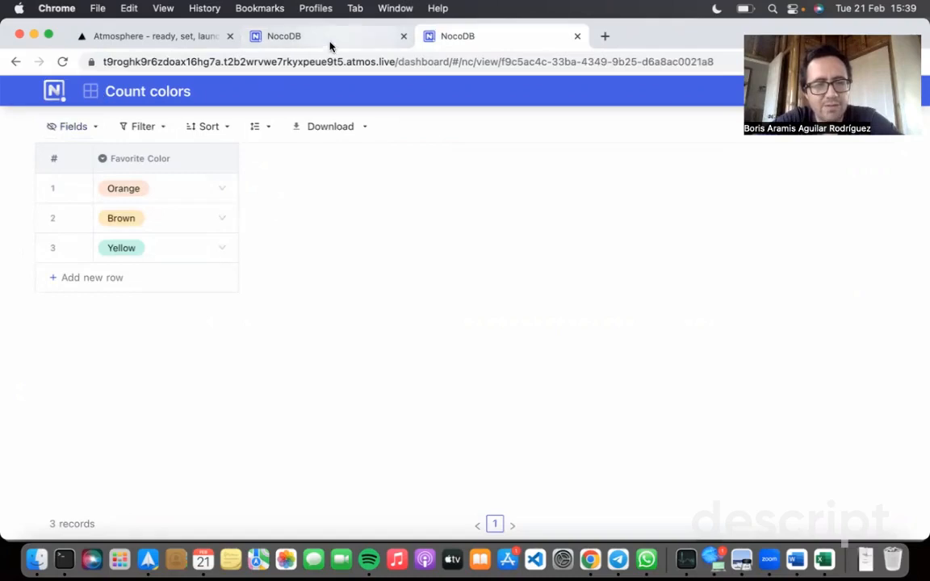
Switch the Count colors view in the project from collaborative to Locked View
left_click(307, 36)
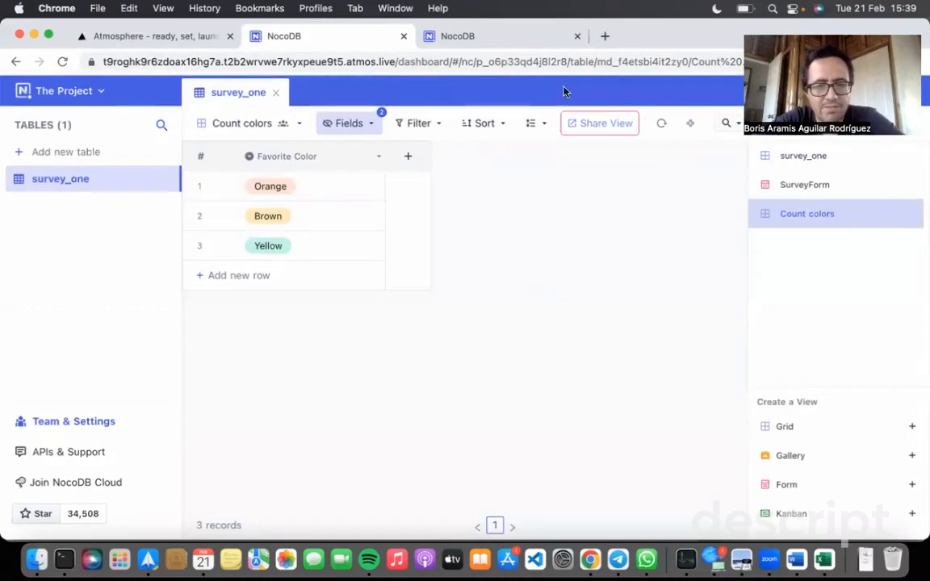
left_click(235, 129)
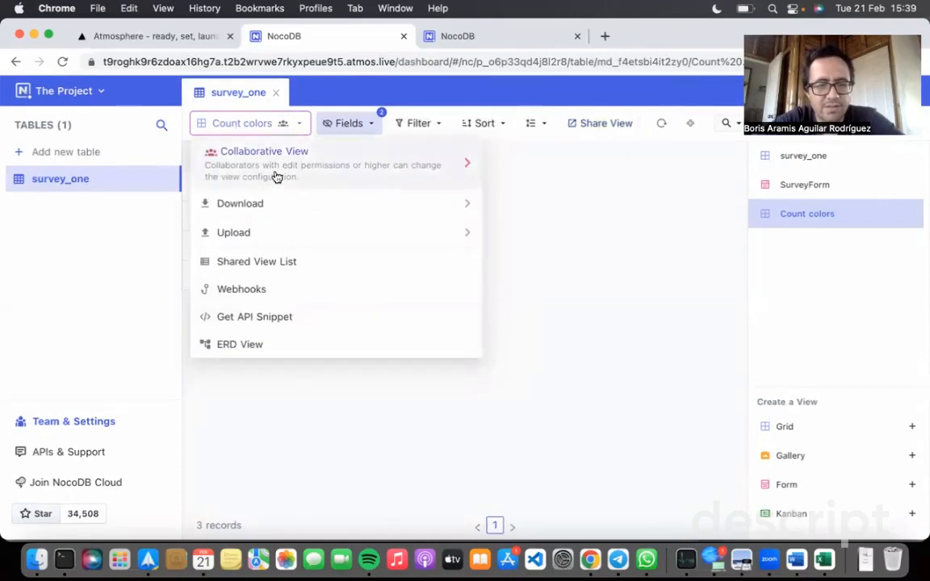
mouse_move(275, 175)
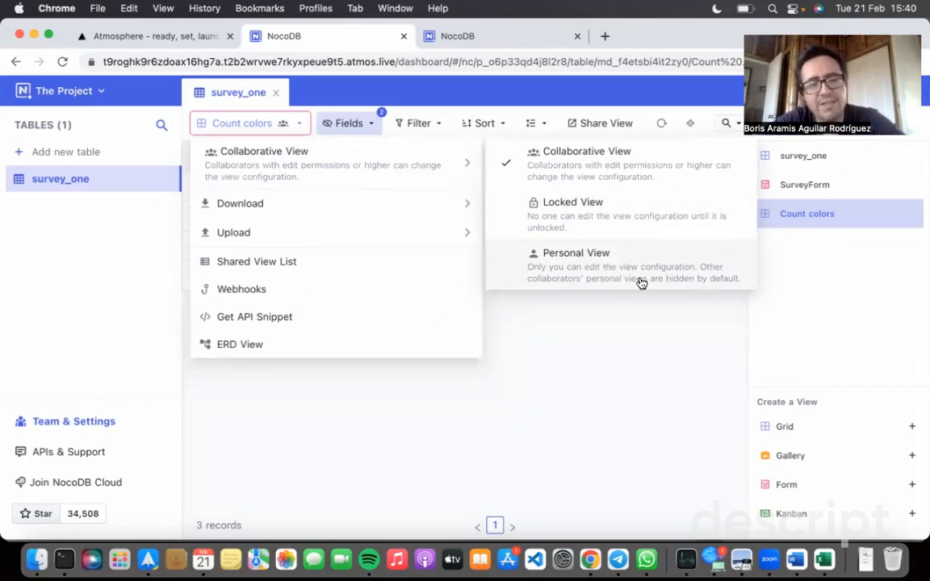
left_click(611, 217)
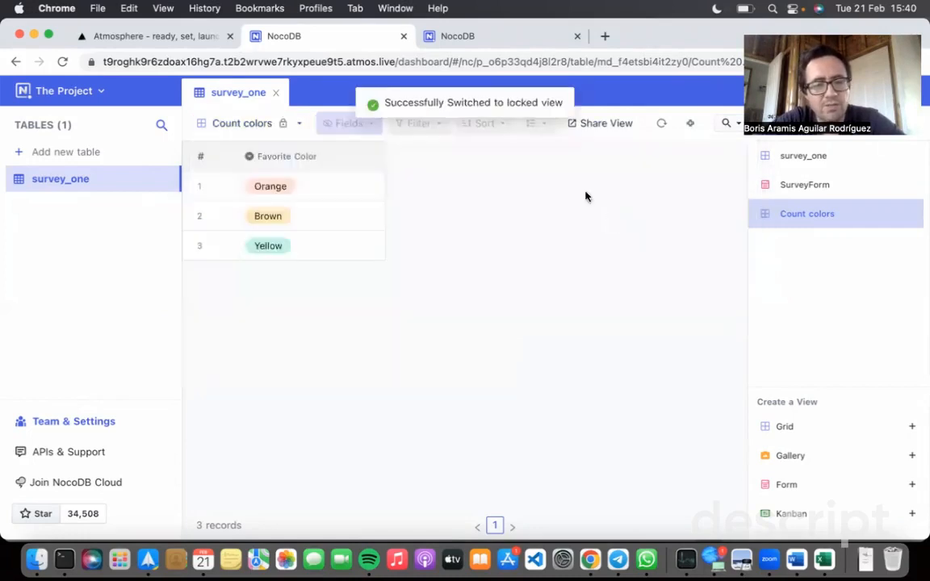
Reload the shared Count colors page, check whether its color cells can be edited, compare it with the project view, and close it
left_click(471, 38)
key("super+r")
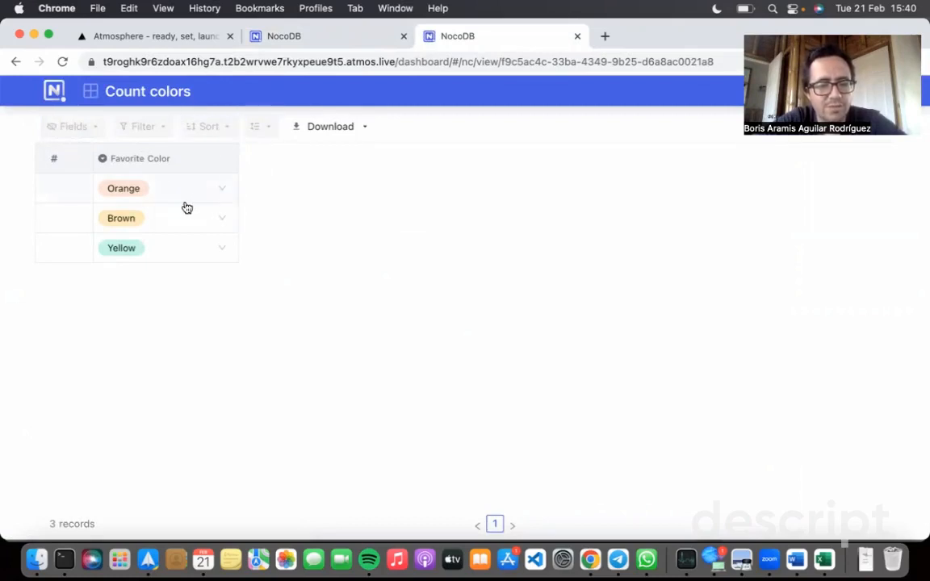
left_click(221, 193)
left_click(211, 219)
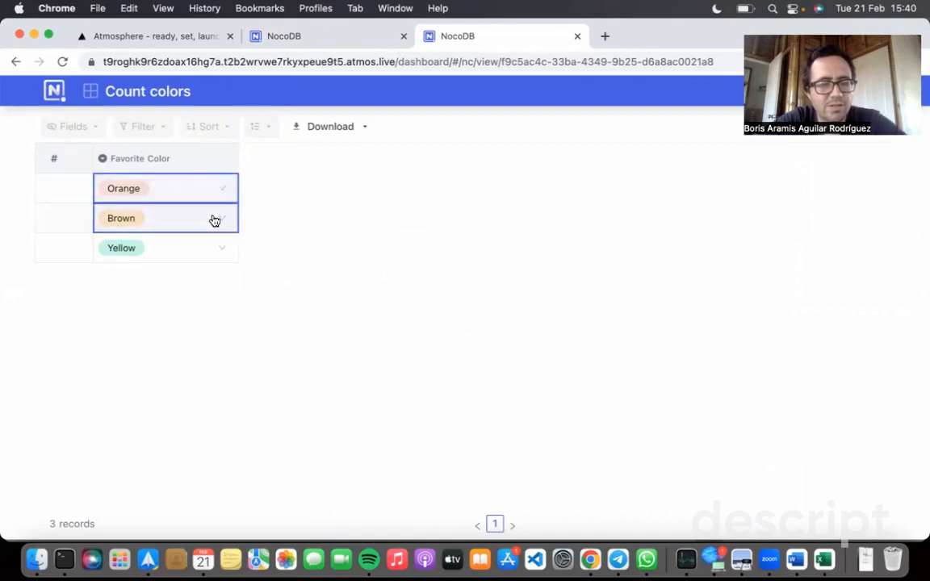
left_click(185, 255)
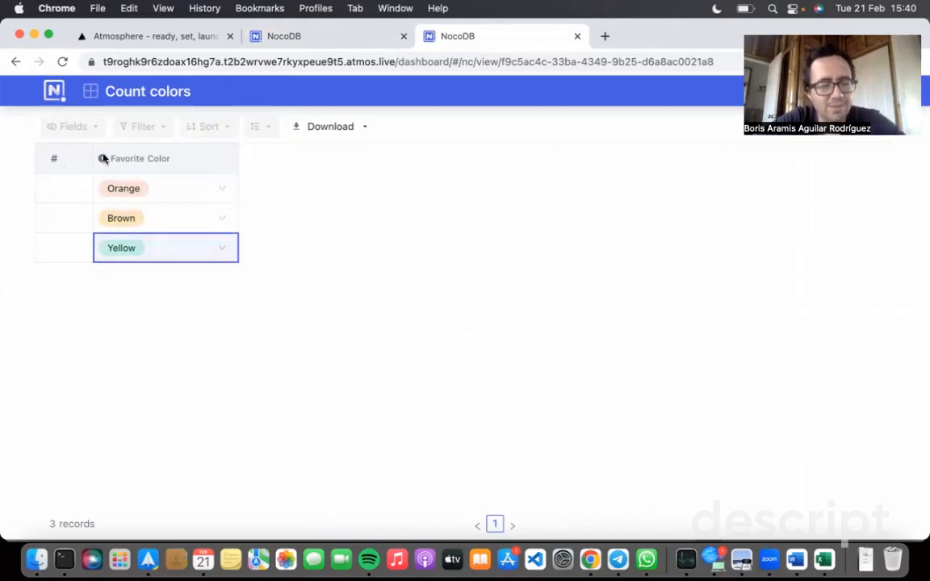
left_click(339, 36)
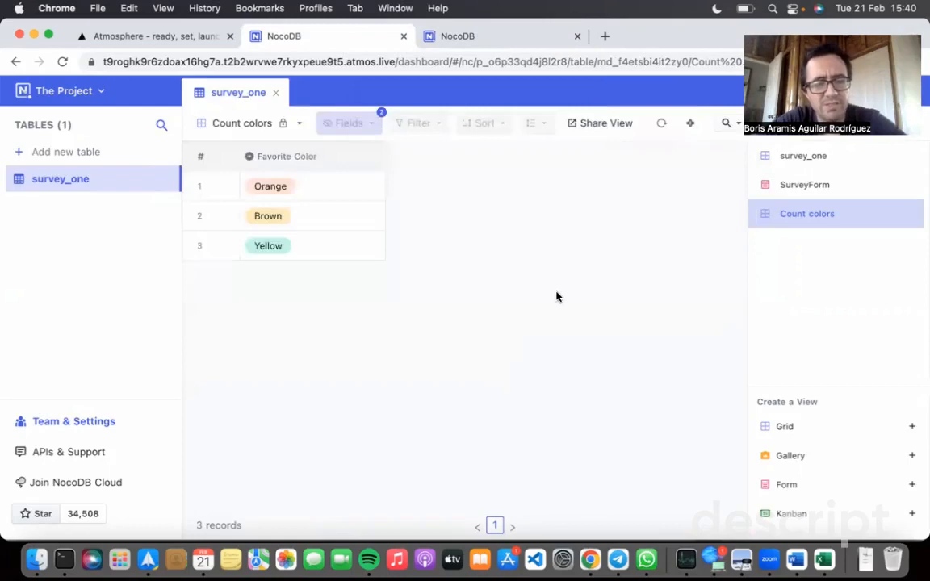
left_click(491, 36)
left_click(294, 323)
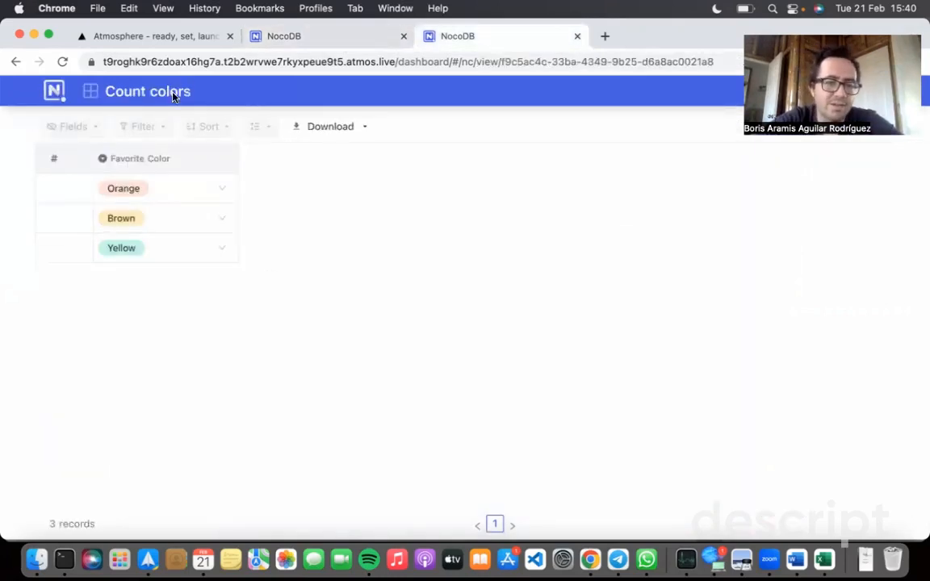
left_click(576, 36)
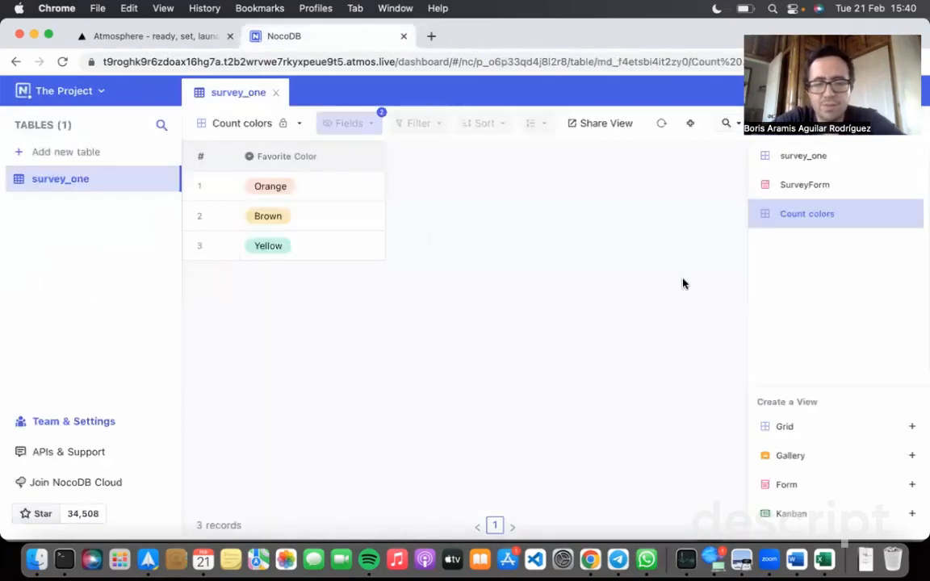
Create a gallery view of survey_one with the default name, and briefly view the first card's record
left_click(795, 455)
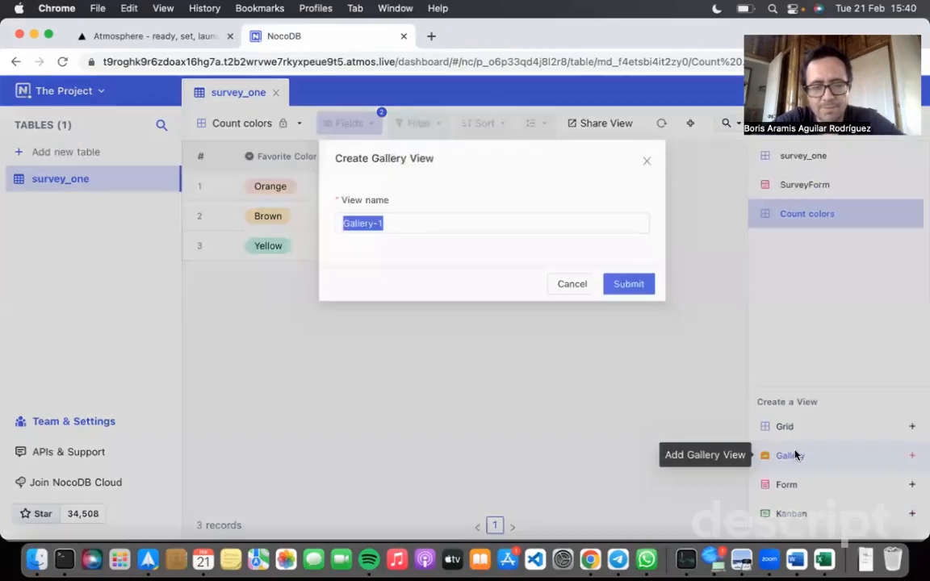
left_click(605, 267)
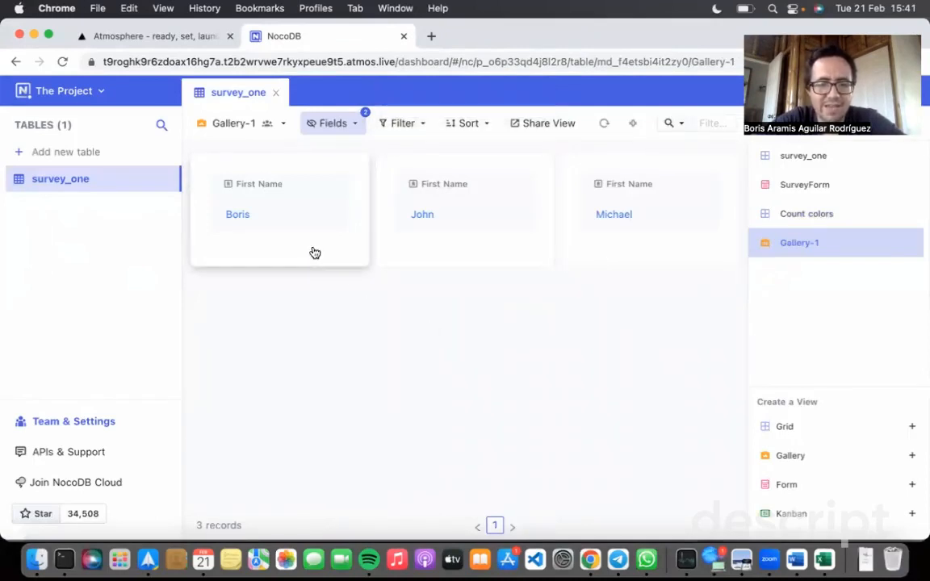
left_click(253, 217)
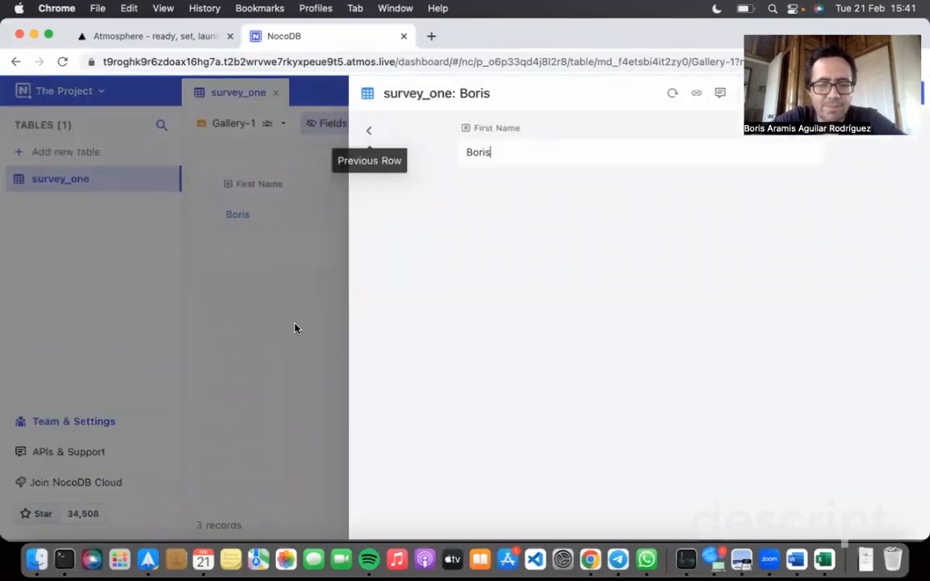
left_click(267, 290)
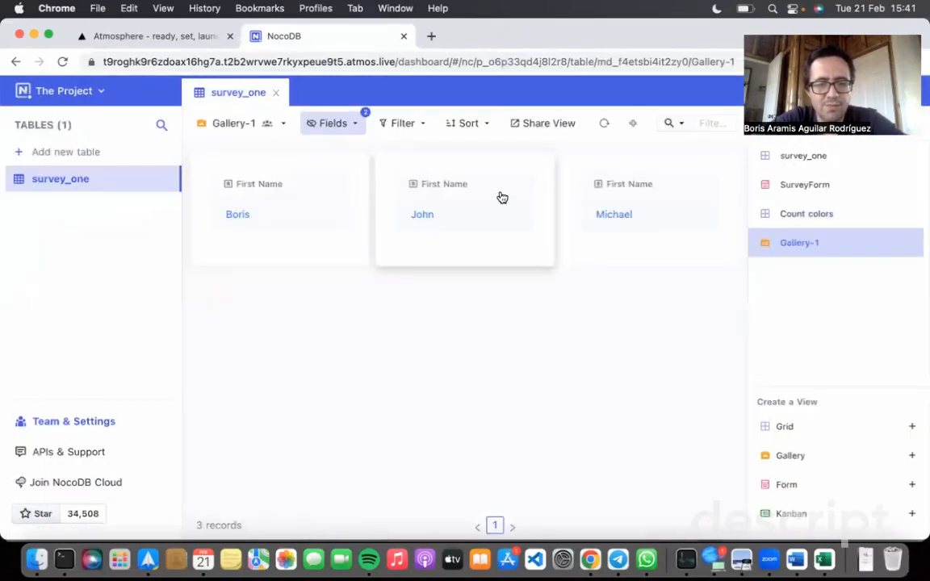
Show the Last Name and Favorite Color fields on the gallery cards
left_click(328, 125)
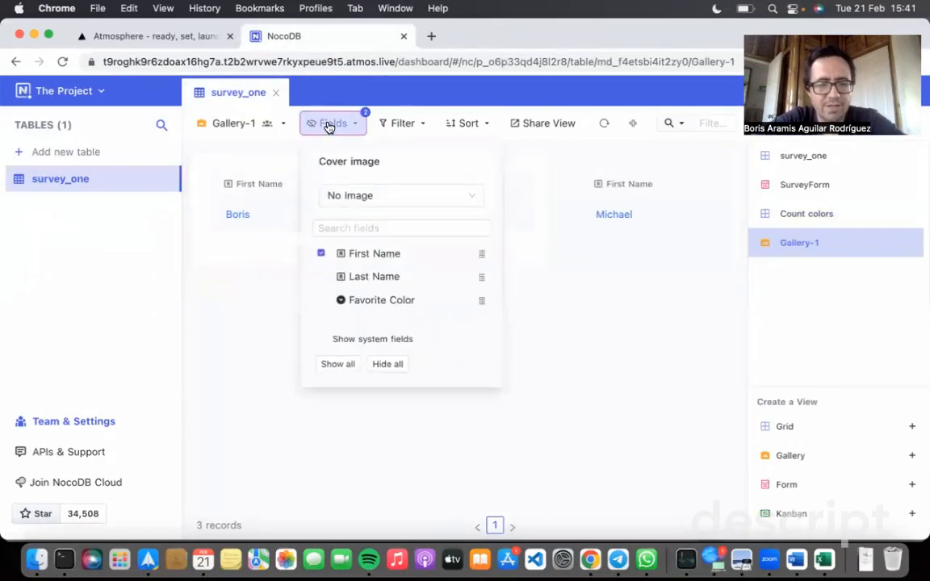
left_click(322, 278)
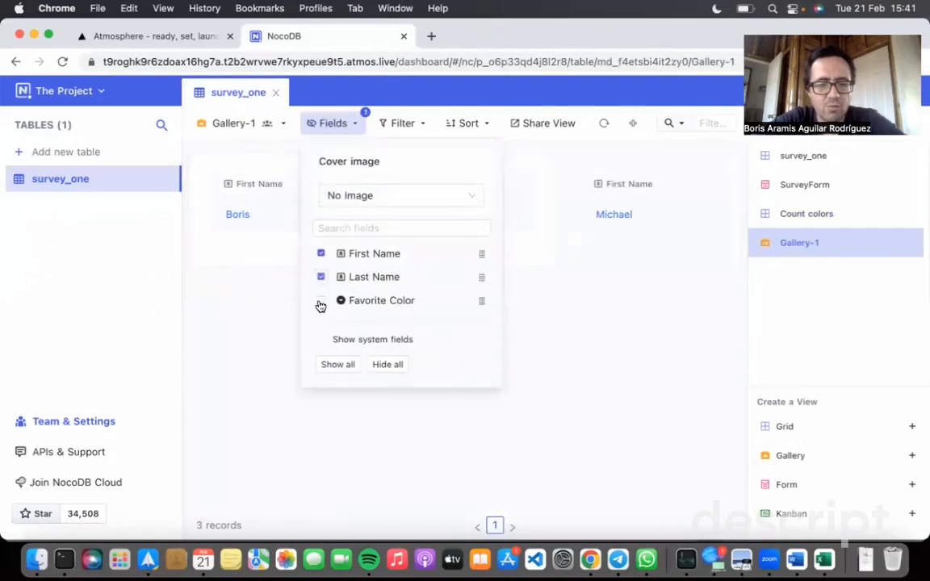
left_click(320, 302)
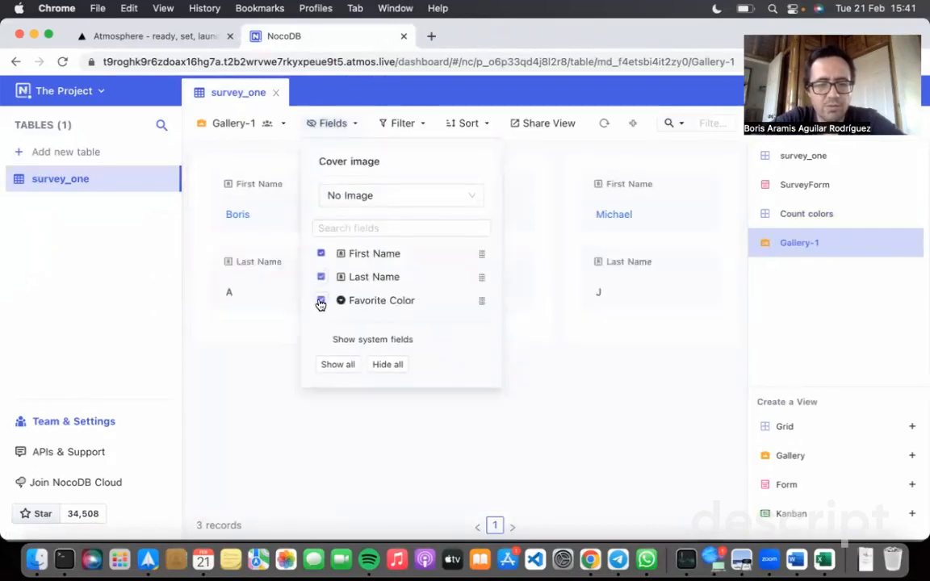
left_click(276, 460)
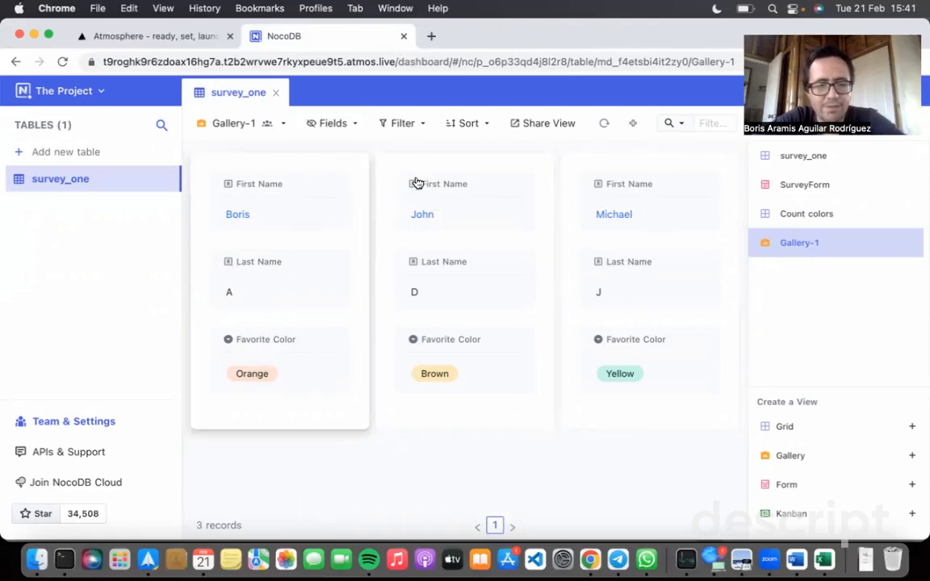
Open the second gallery card's record and show and hide its comments
left_click(545, 307)
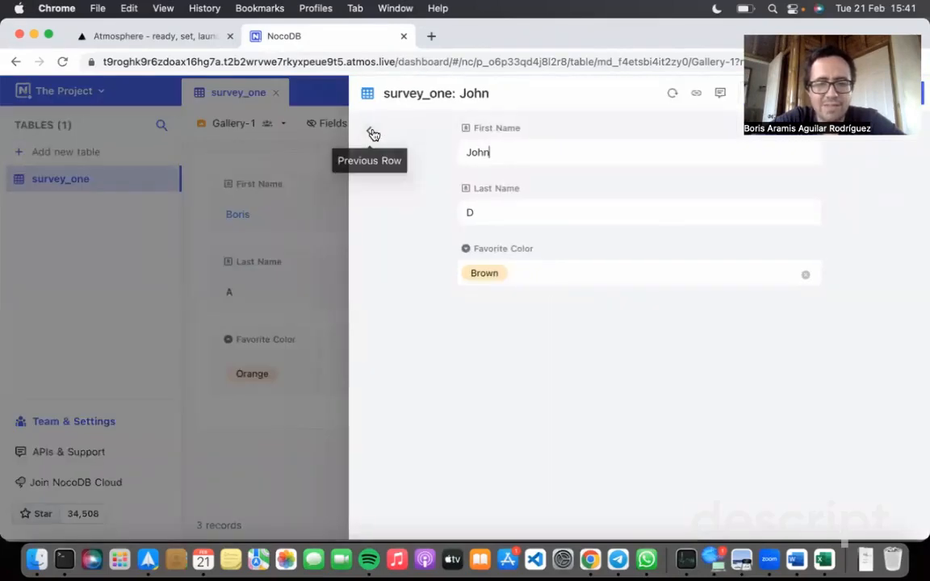
left_click(721, 94)
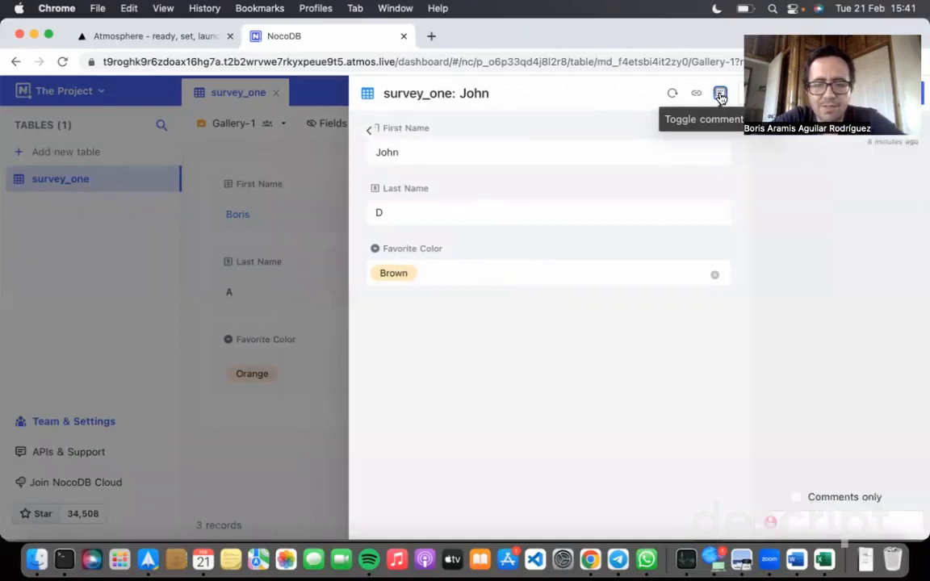
left_click(721, 94)
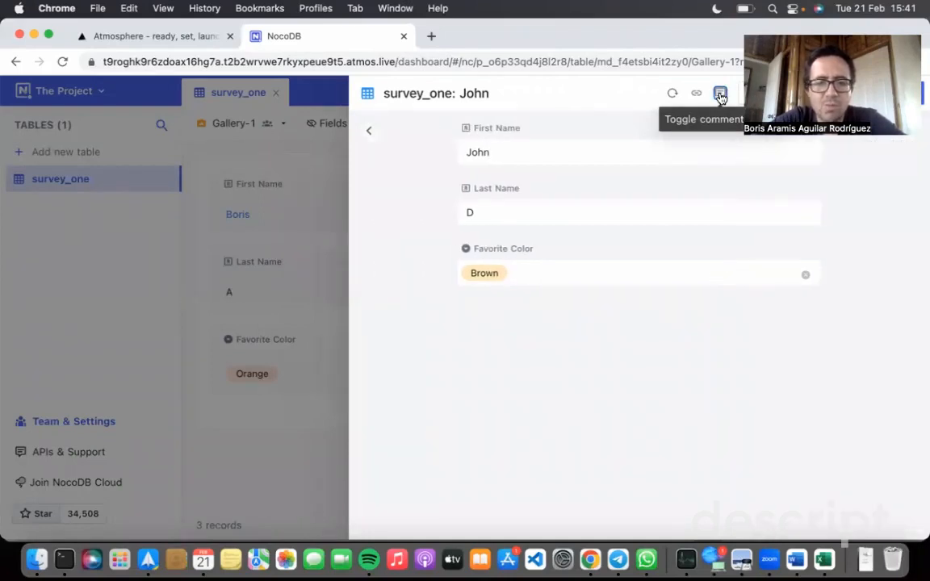
left_click(721, 94)
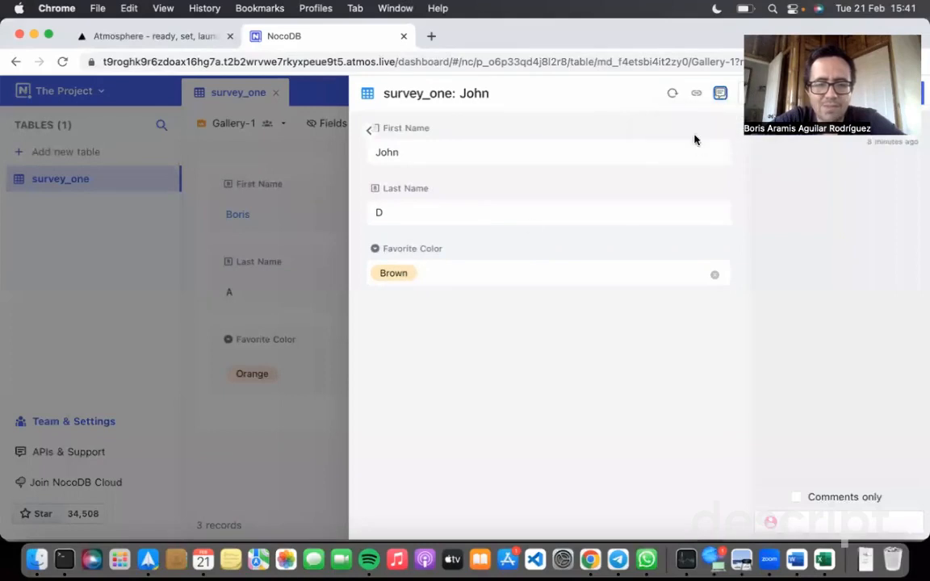
left_click(720, 93)
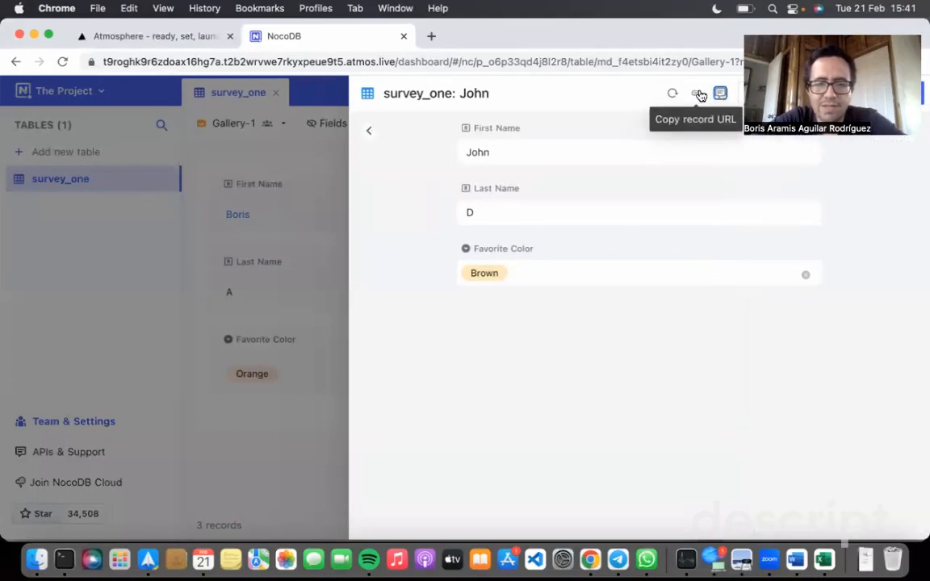
Test the record's copied URL in a new browser tab, and check the original record's save options before closing it without saving
left_click(698, 93)
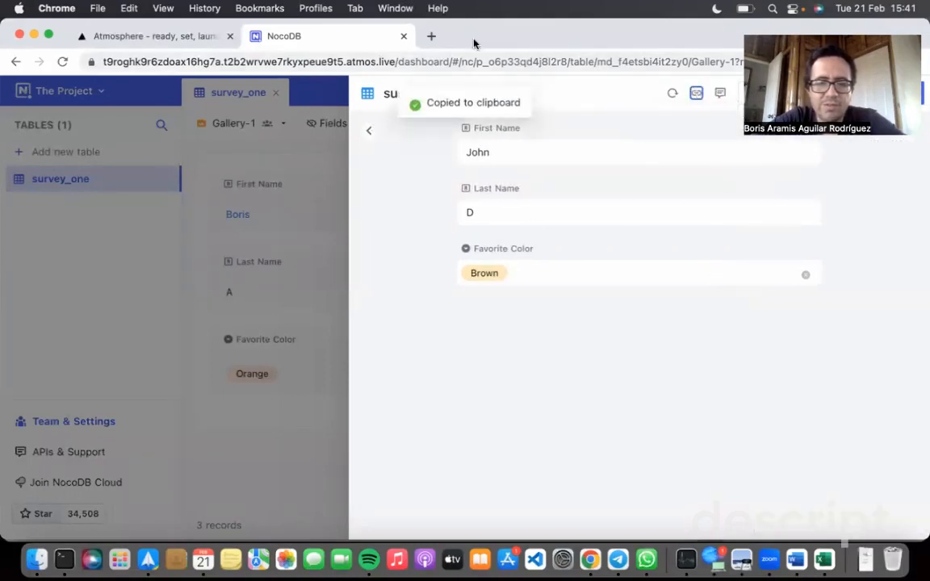
left_click(431, 36)
key("cmd+v")
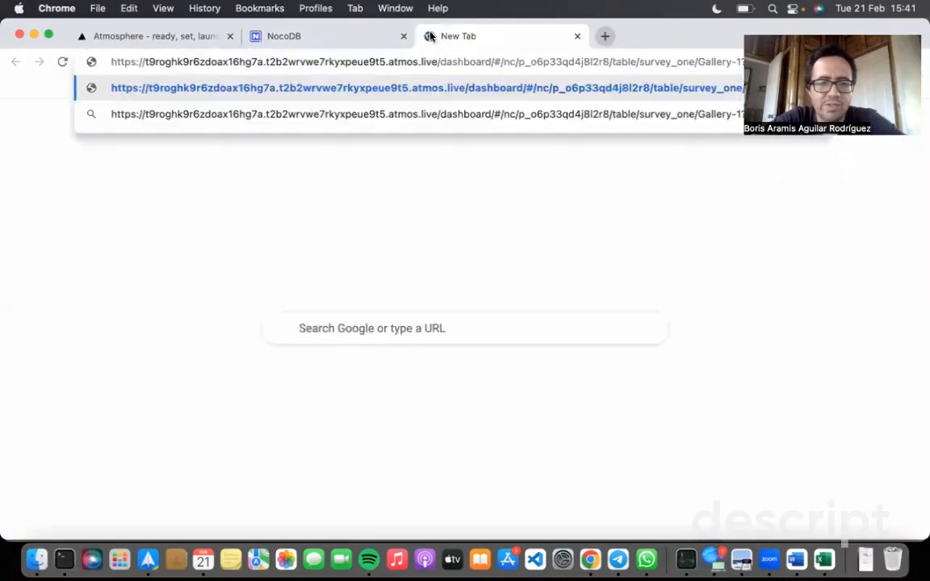
key("Return")
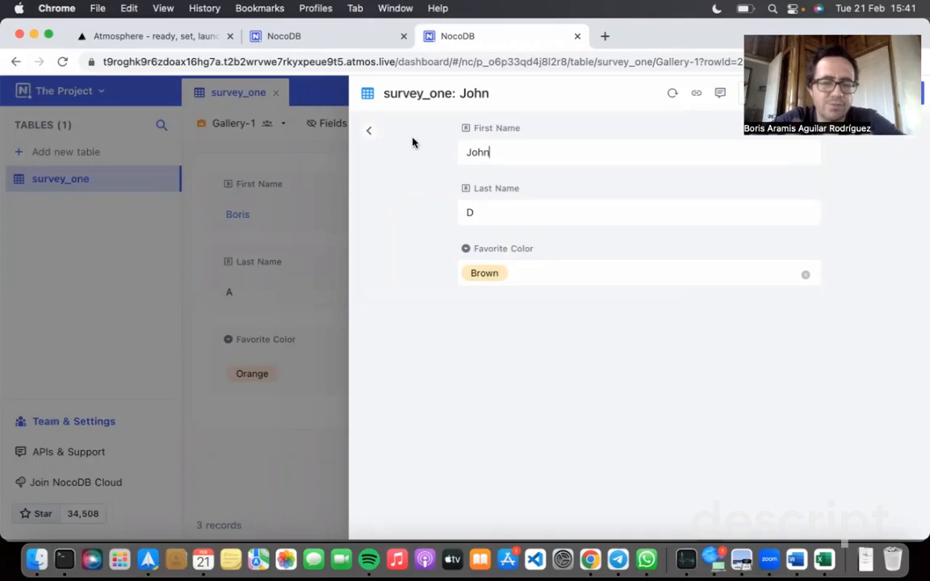
left_click(577, 36)
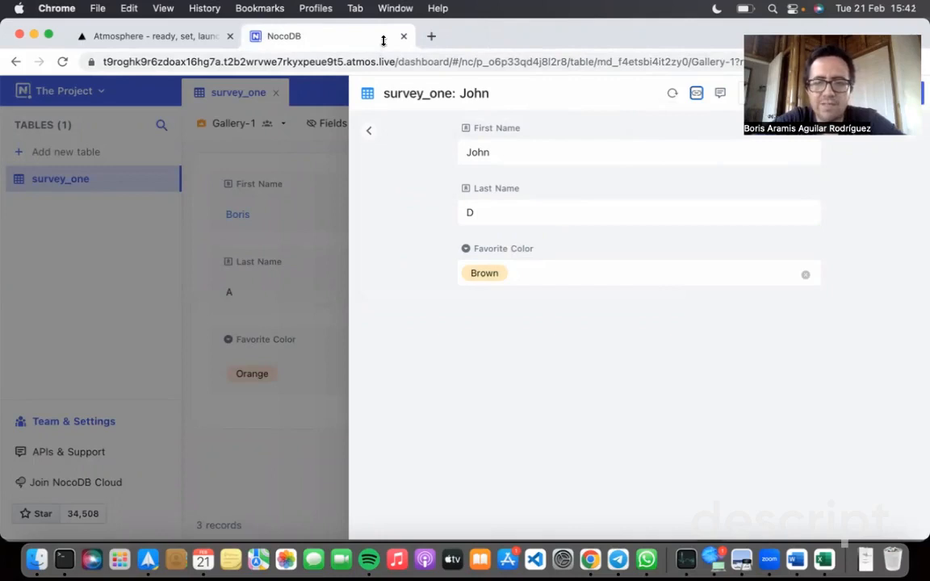
left_click(917, 96)
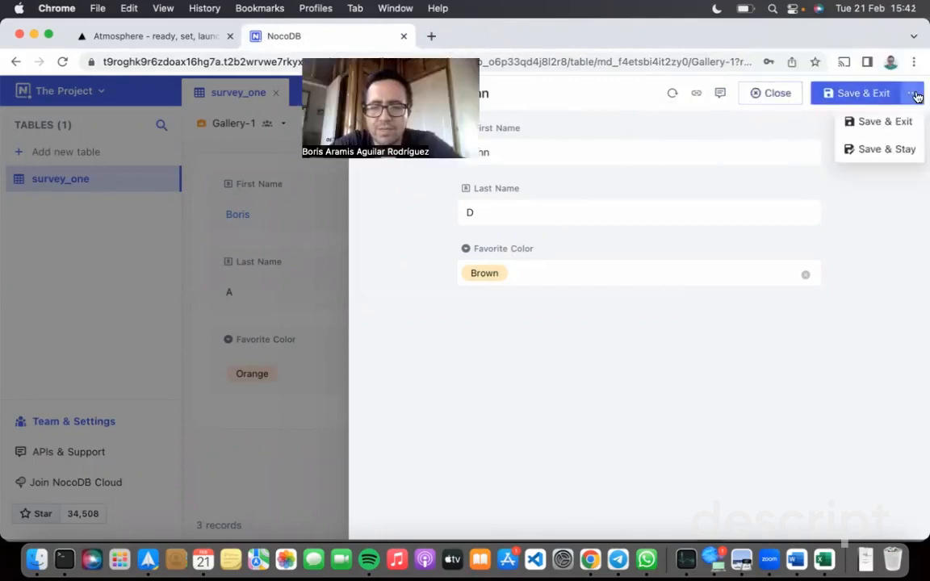
left_click(767, 94)
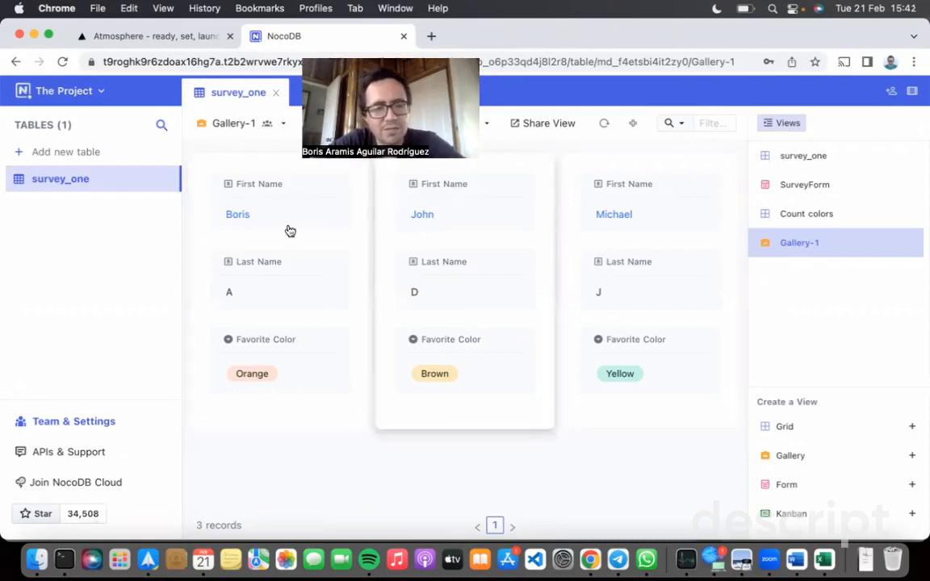
Start a new column named Profile picture in the survey_one grid and browse the available column types
left_click(834, 162)
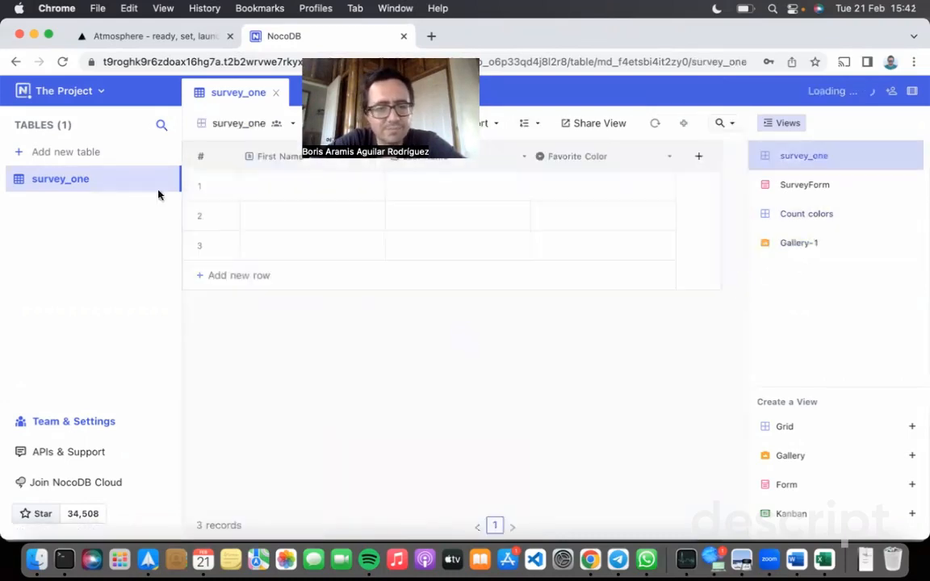
left_click(700, 158)
type("Profile picture")
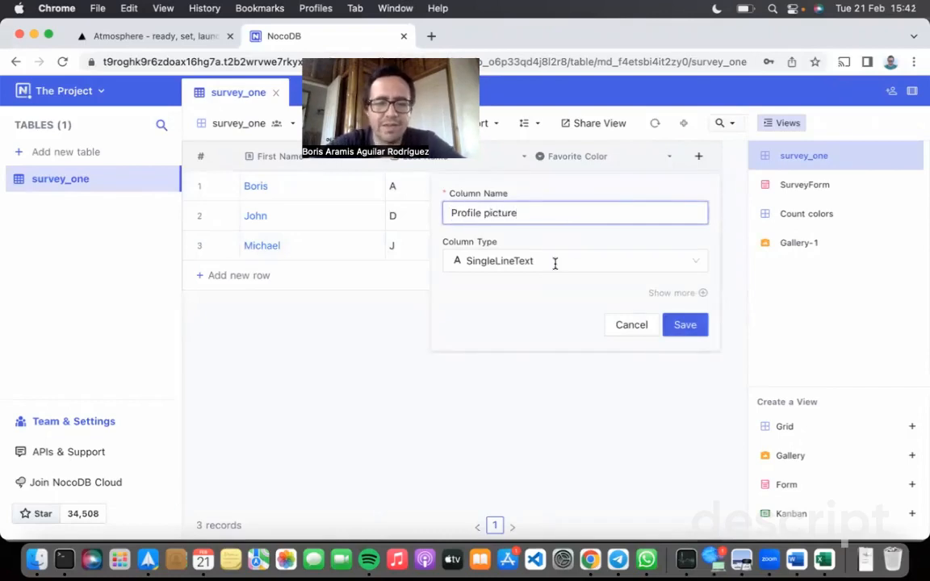
left_click(615, 263)
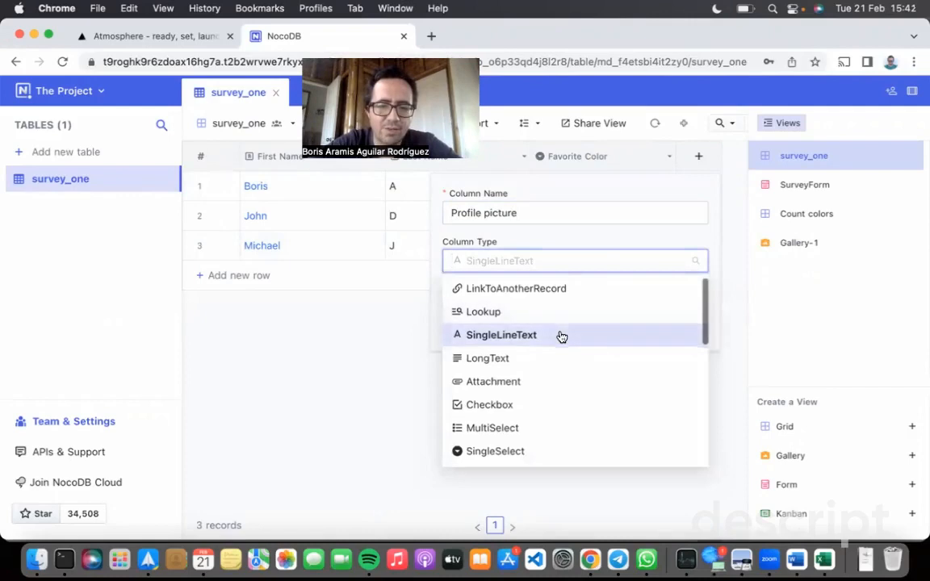
scroll(562, 337, "down", 3)
scroll(557, 363, "down", 3)
scroll(555, 373, "down", 5)
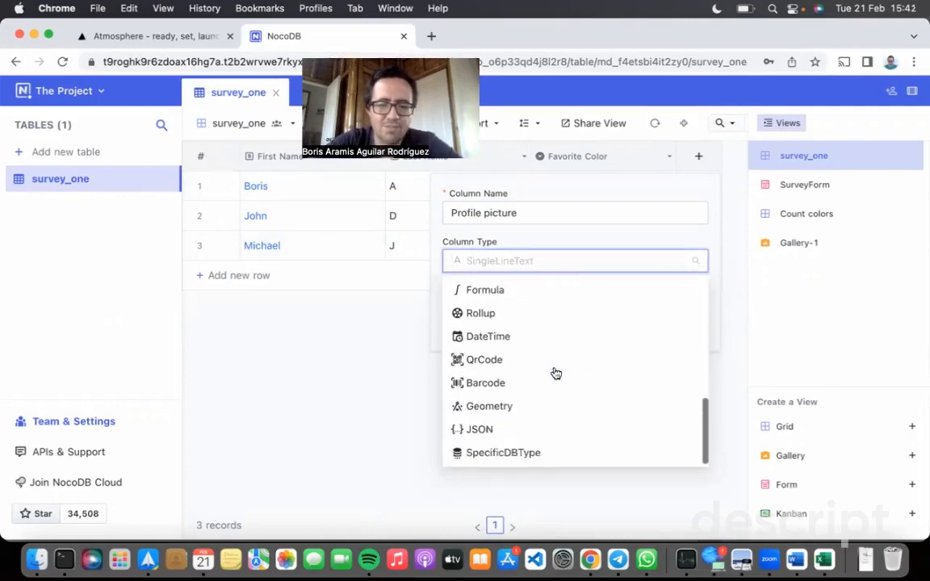
Search the column types for image, file and upload options
type("image")
key("BackSpace")
key("BackSpace")
key("BackSpace")
key("BackSpace")
key("BackSpace")
type("file")
key("BackSpace")
key("BackSpace")
key("BackSpace")
type("upl")
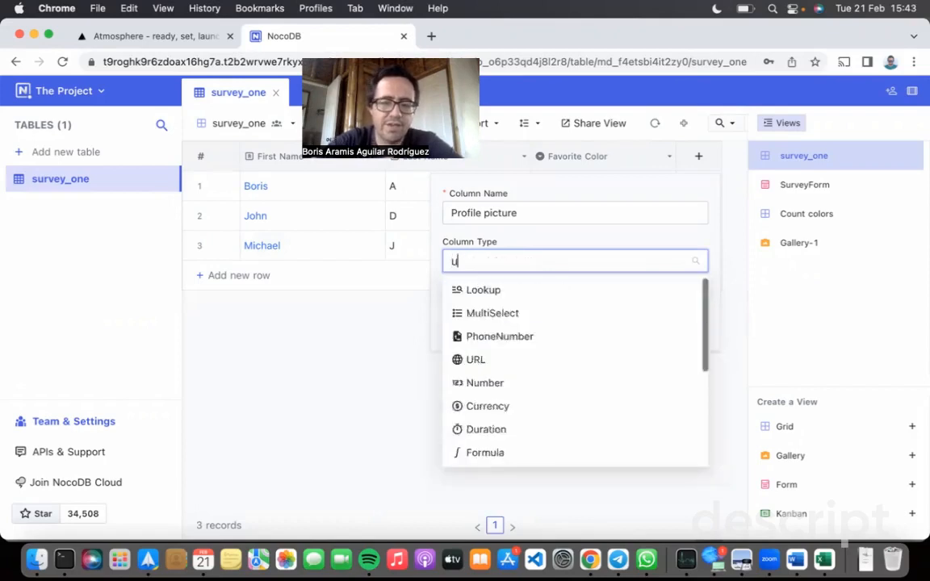
key("BackSpace")
key("BackSpace")
key("BackSpace")
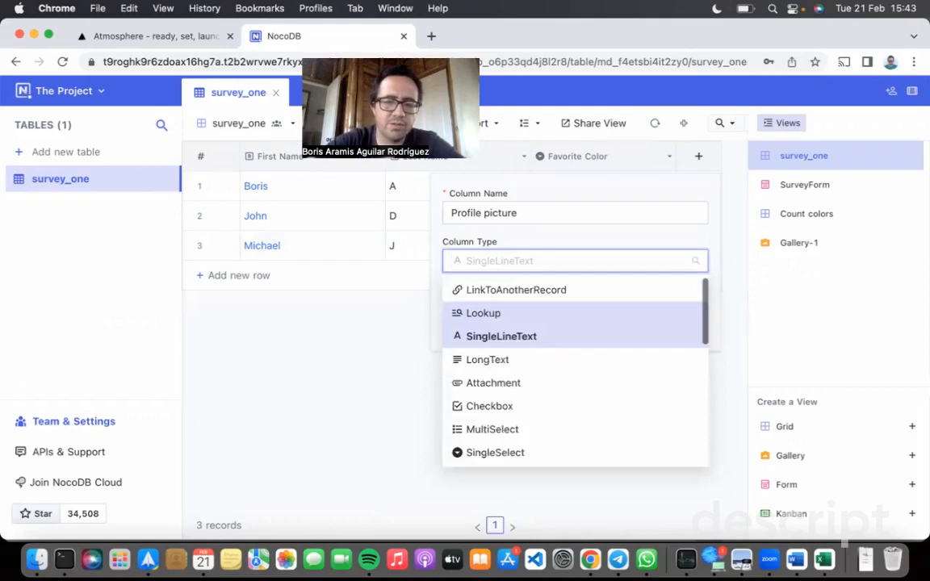
Set the Profile picture column's type to Attachment and save the column
type("atta")
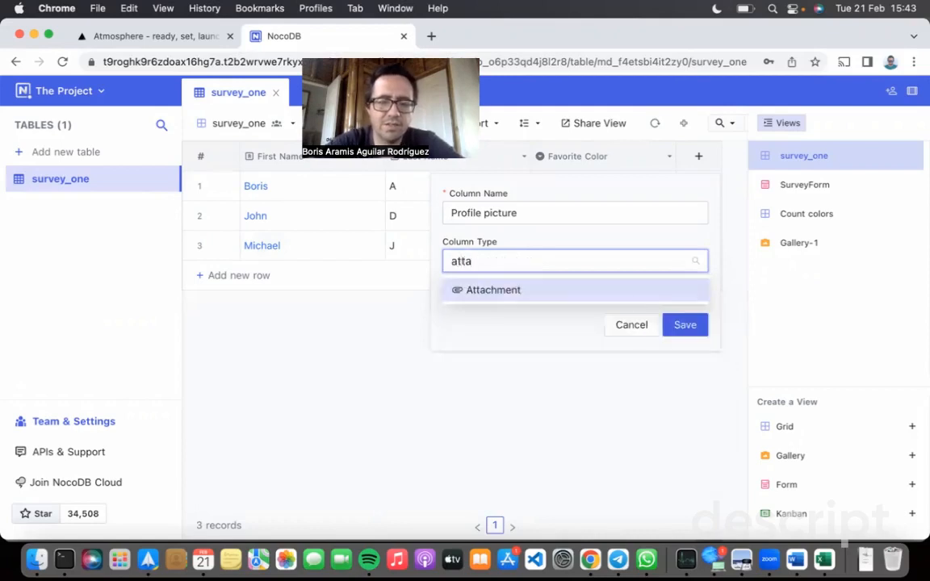
left_click(506, 296)
left_click(545, 262)
type("att")
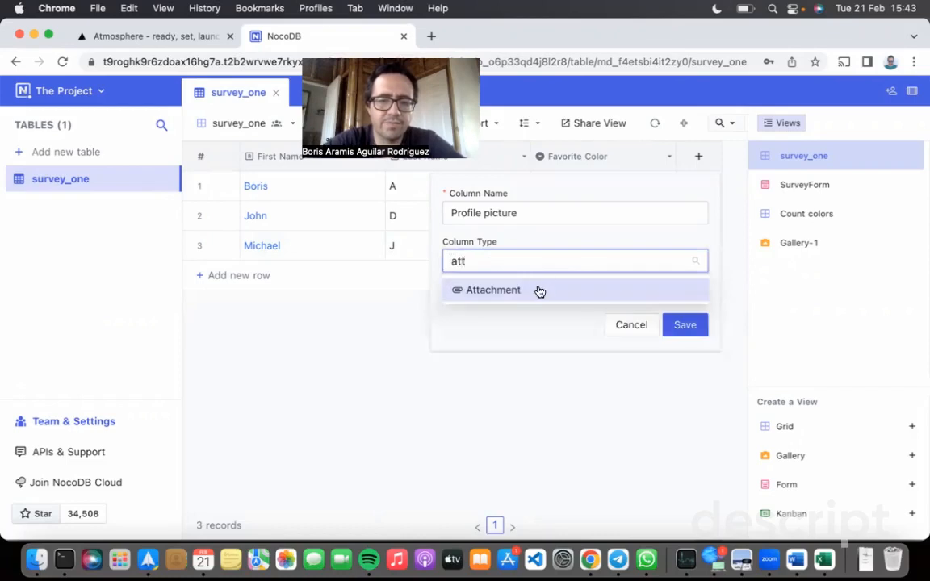
left_click(539, 291)
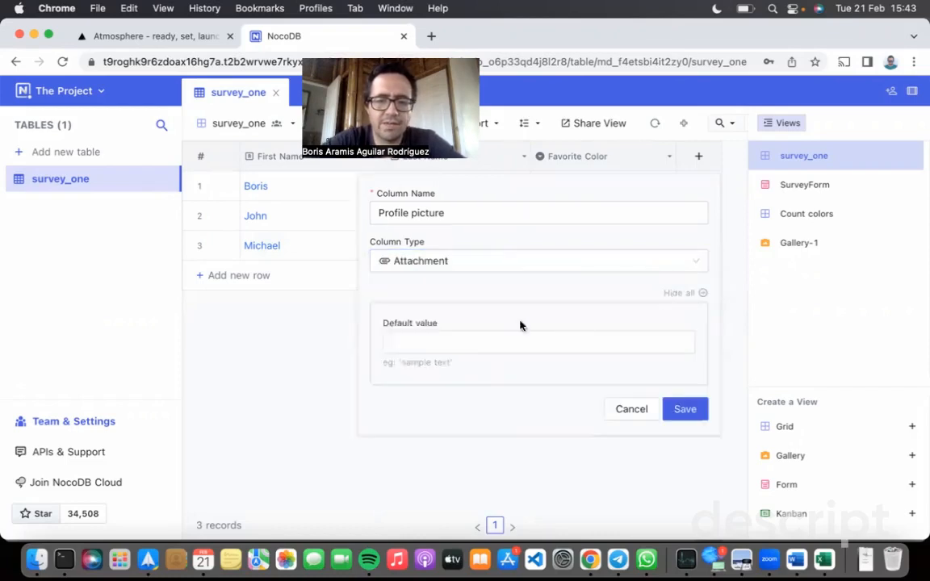
left_click(686, 411)
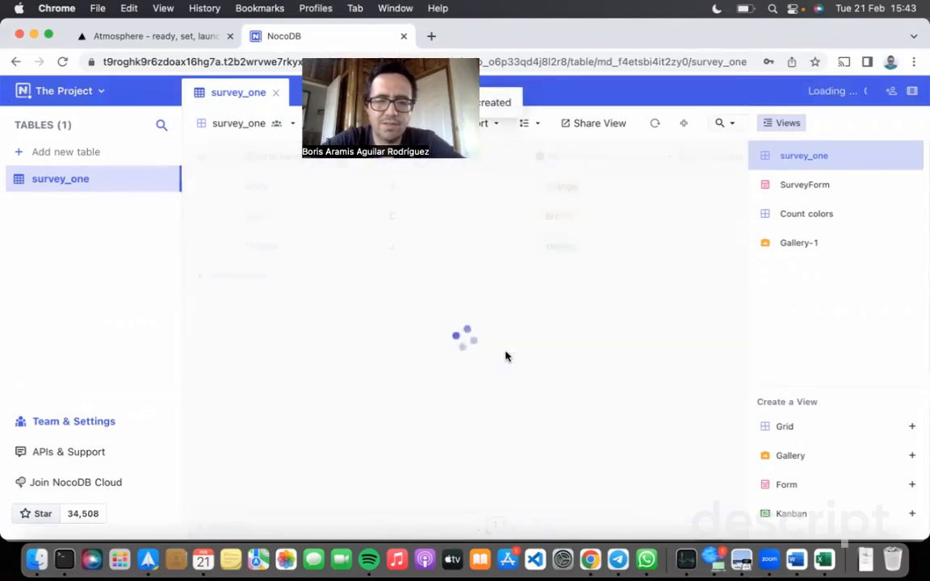
Upload WhatsApp Image 2023-02-15 at 3.08.03 PM.jpeg from Downloads to the first row's Profile picture cell
scroll(678, 214, "right", 3)
left_click(647, 189)
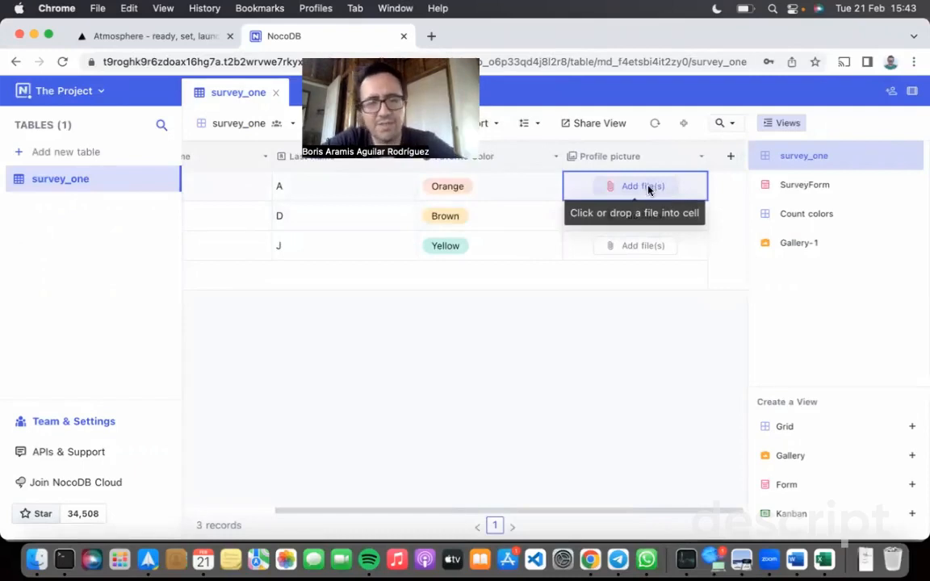
left_click(648, 186)
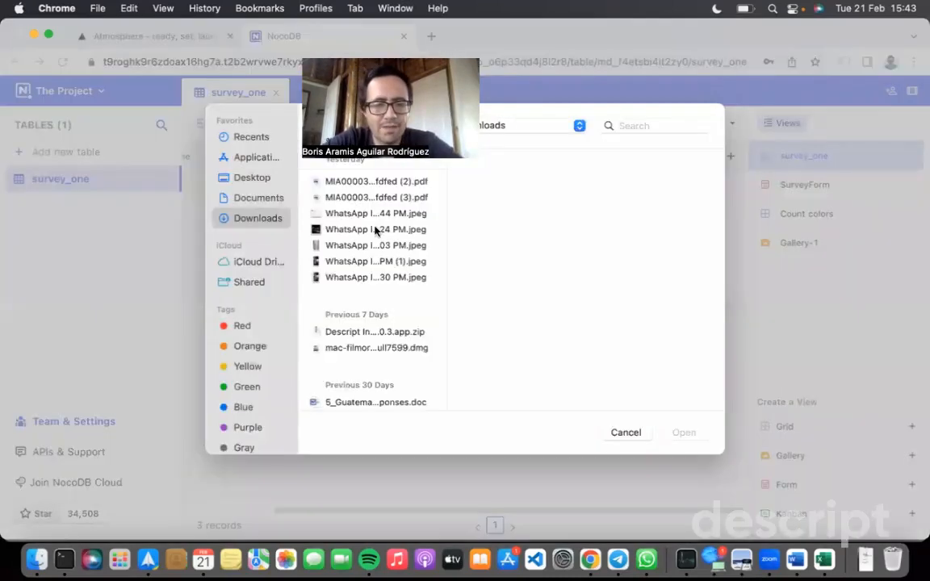
left_click(375, 231)
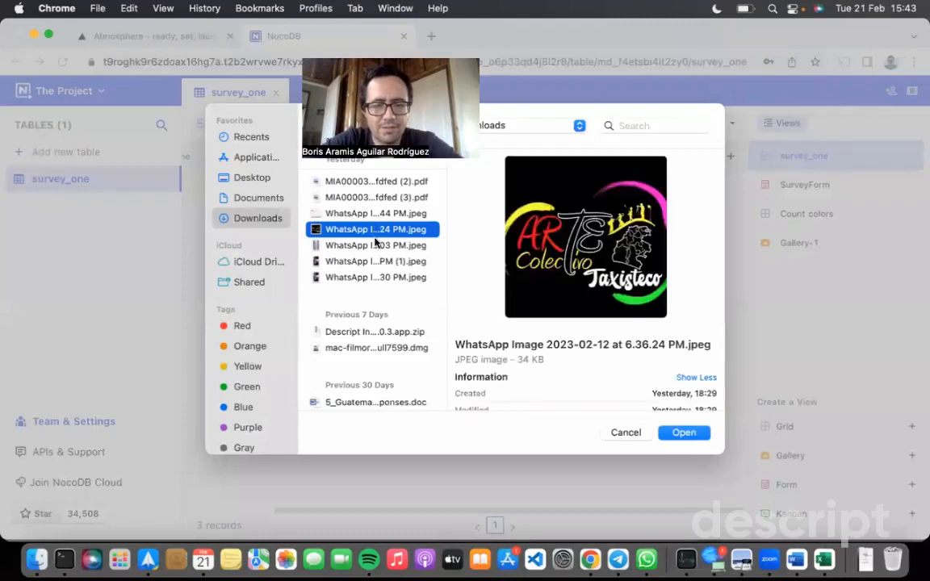
left_click(375, 244)
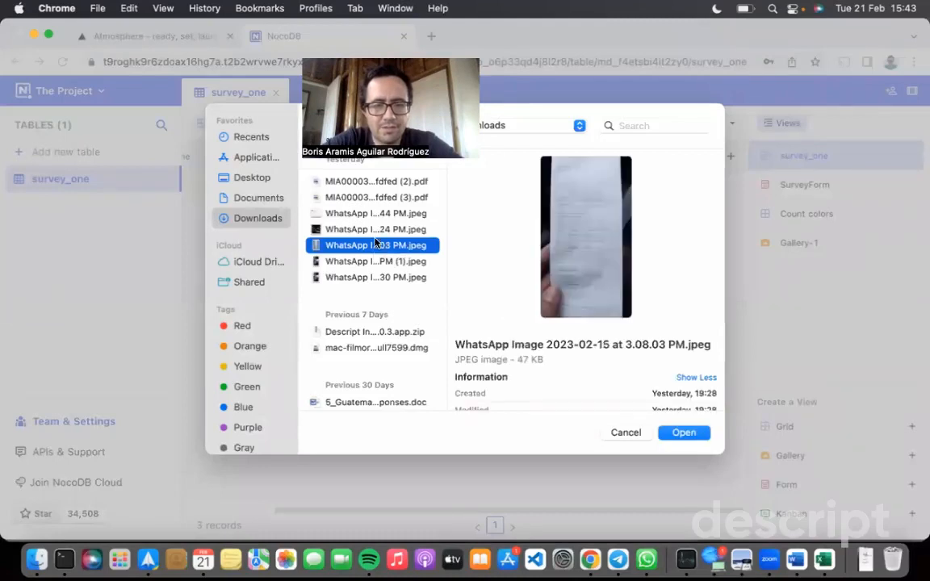
left_click(693, 436)
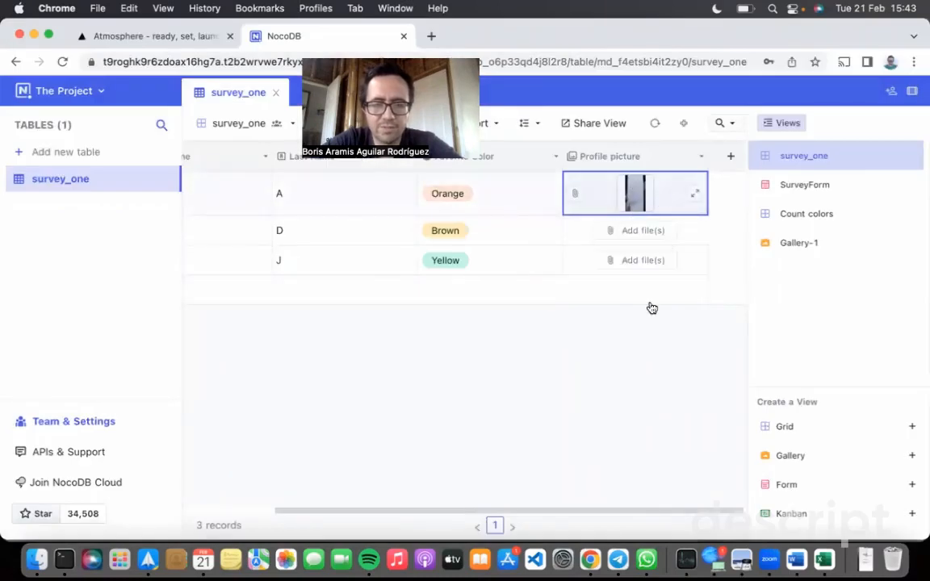
Check the first card's Profile picture in the Gallery-1 view and glance at the view's options
left_click(803, 243)
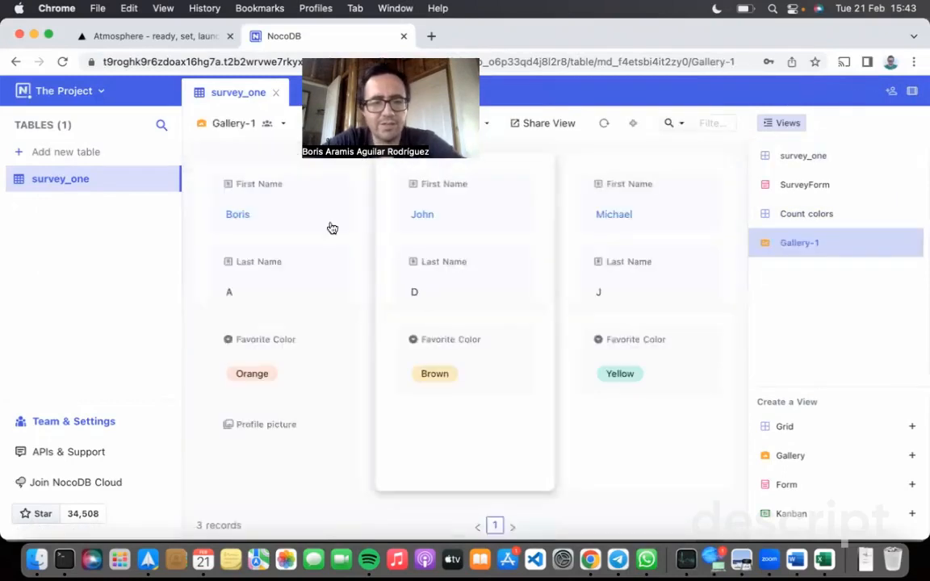
scroll(302, 274, "down", 2)
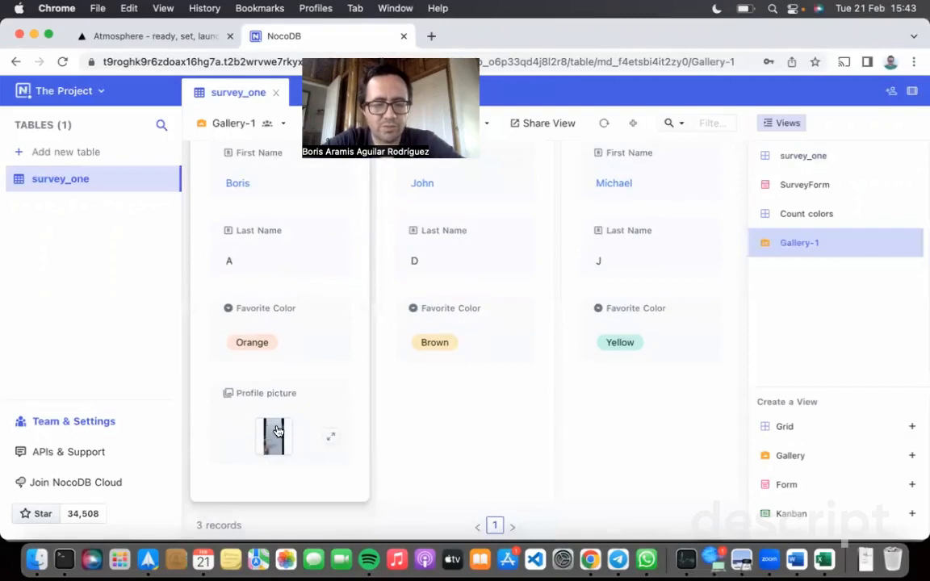
scroll(300, 265, "up", 2)
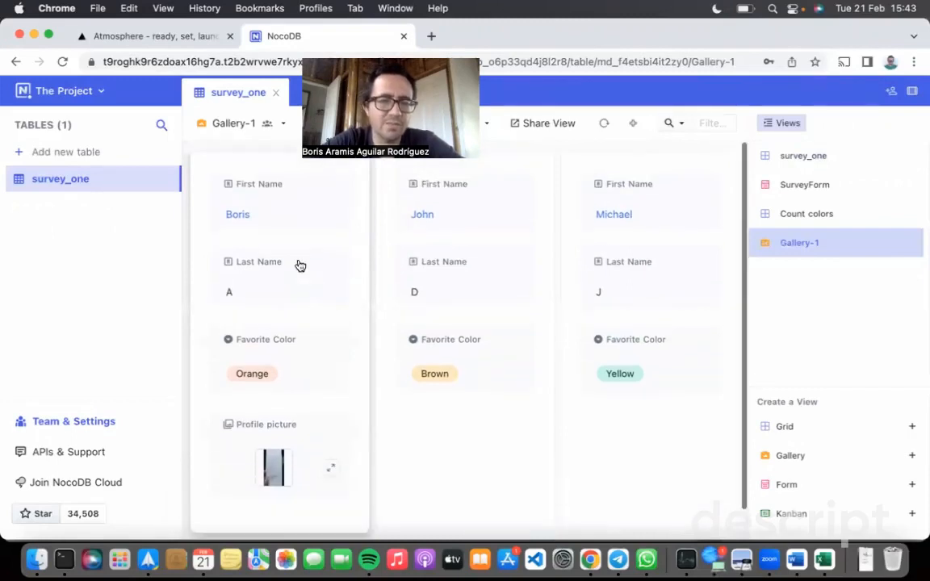
left_click(258, 126)
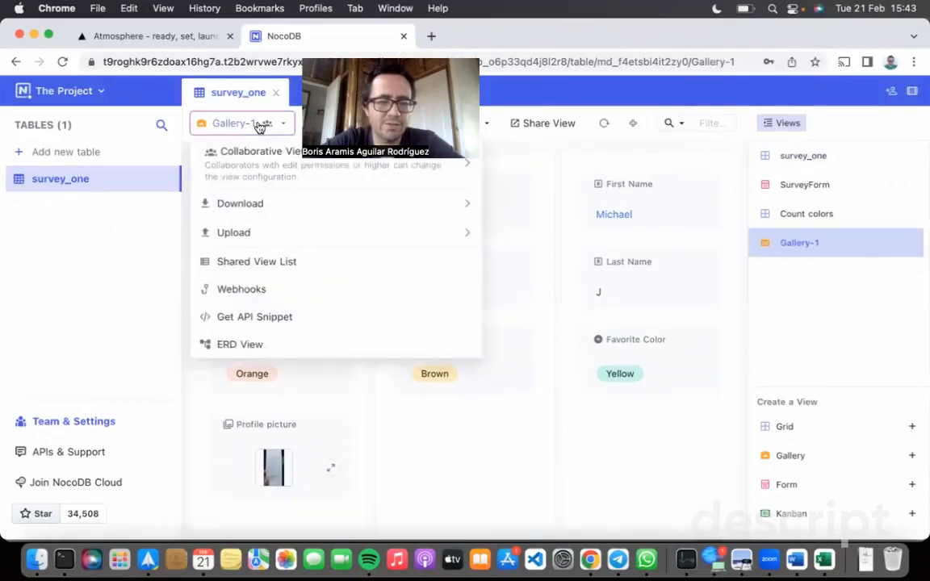
left_click(258, 126)
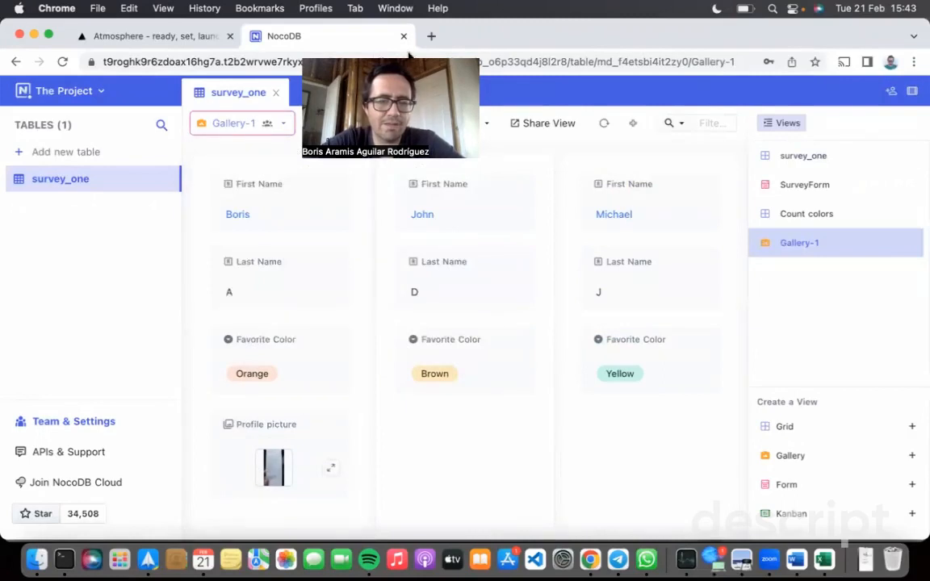
Hide the First Name, Last Name and Favorite Color fields in the gallery, and preview the first card's profile picture enlarged
left_click(342, 120)
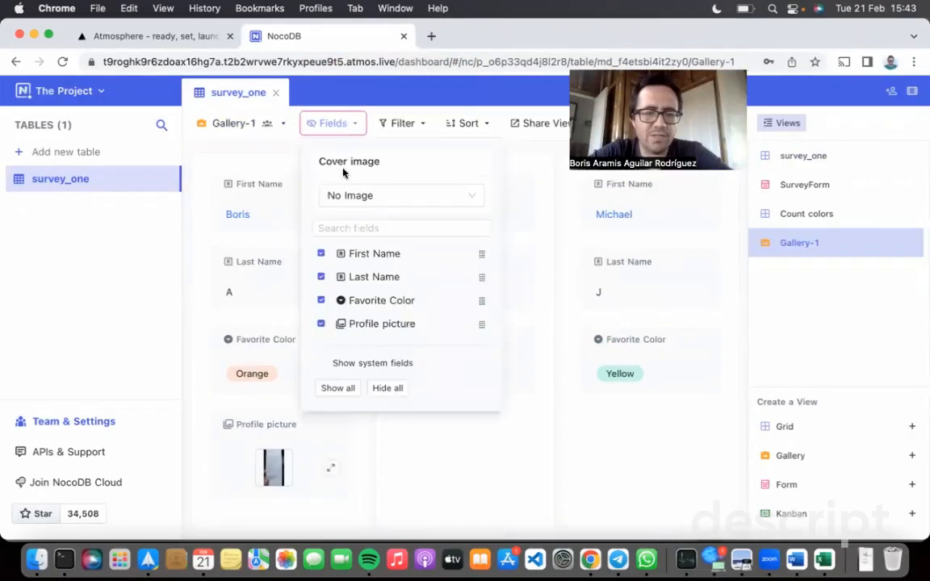
left_click(321, 255)
left_click(321, 277)
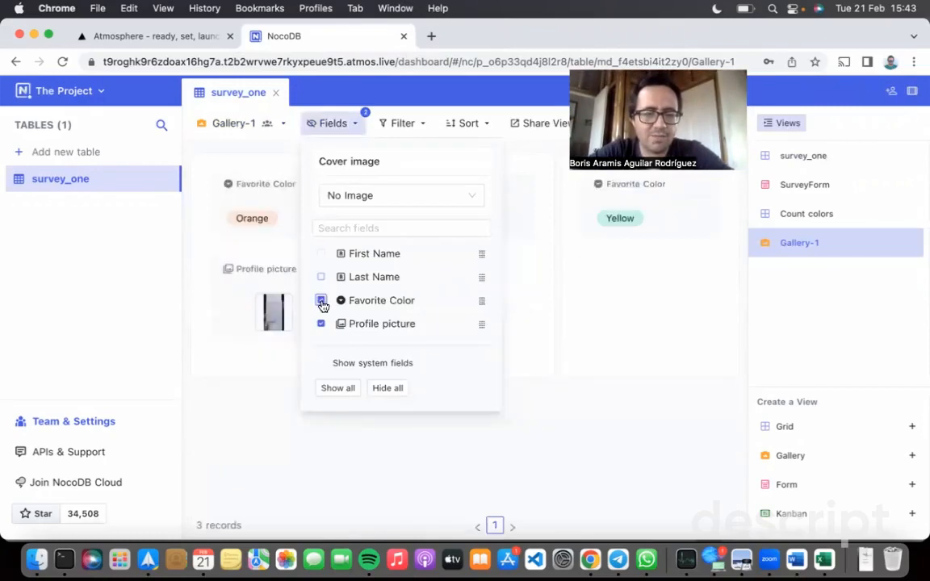
left_click(322, 301)
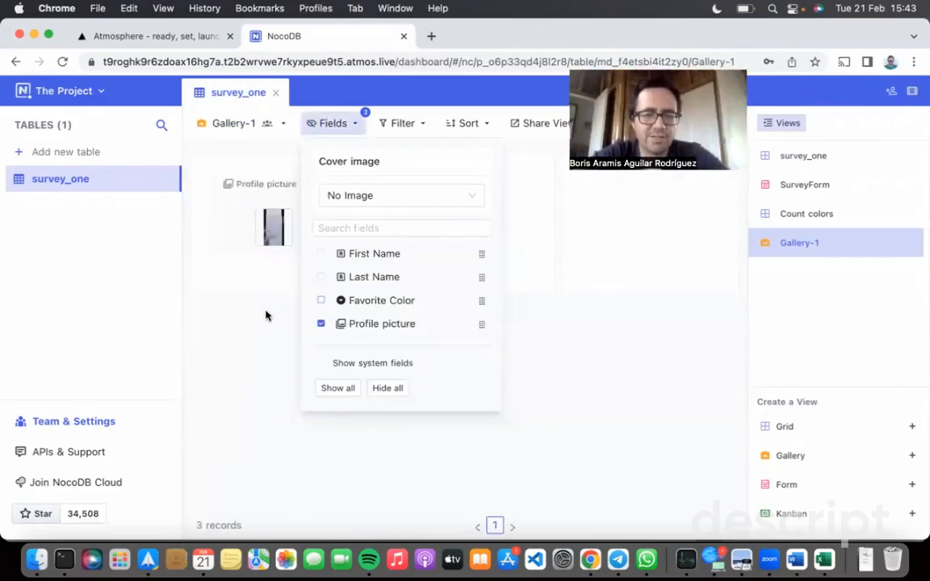
left_click(277, 344)
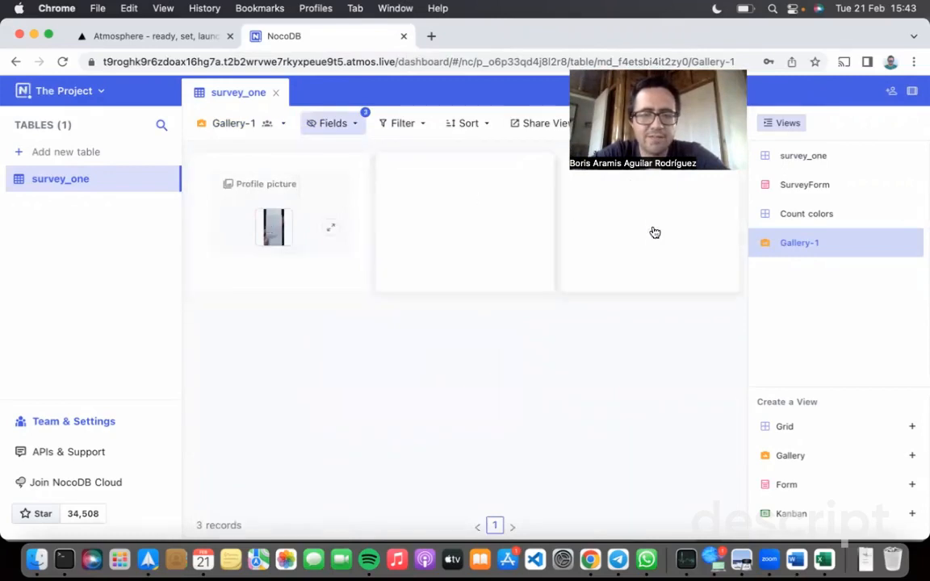
left_click(280, 237)
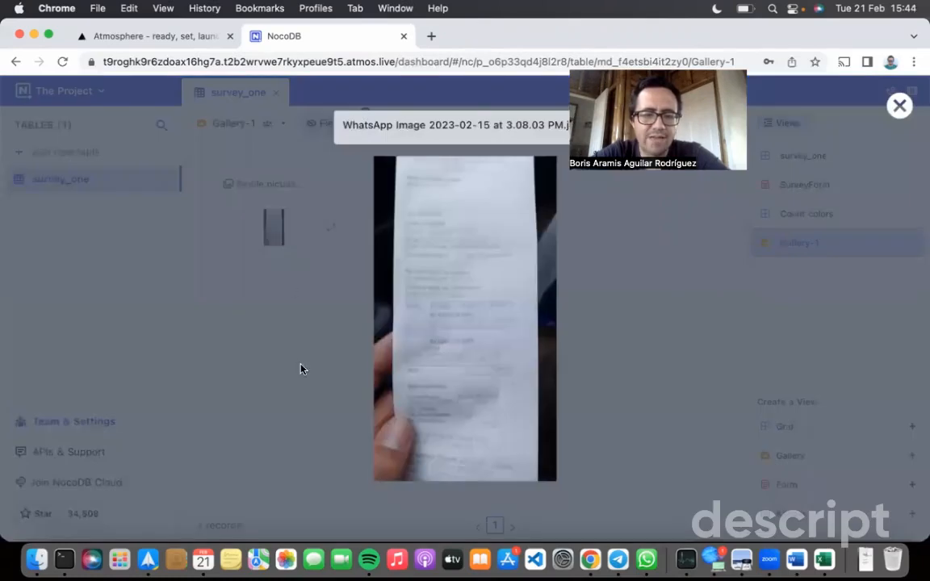
left_click(901, 108)
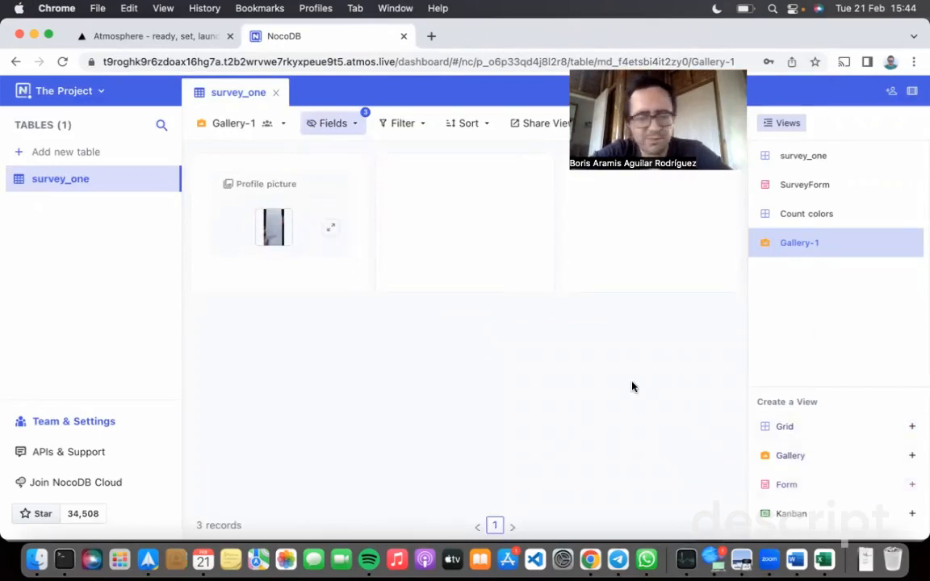
Create a kanban view of survey_one with the default name, grouped by Favorite Color
left_click(784, 513)
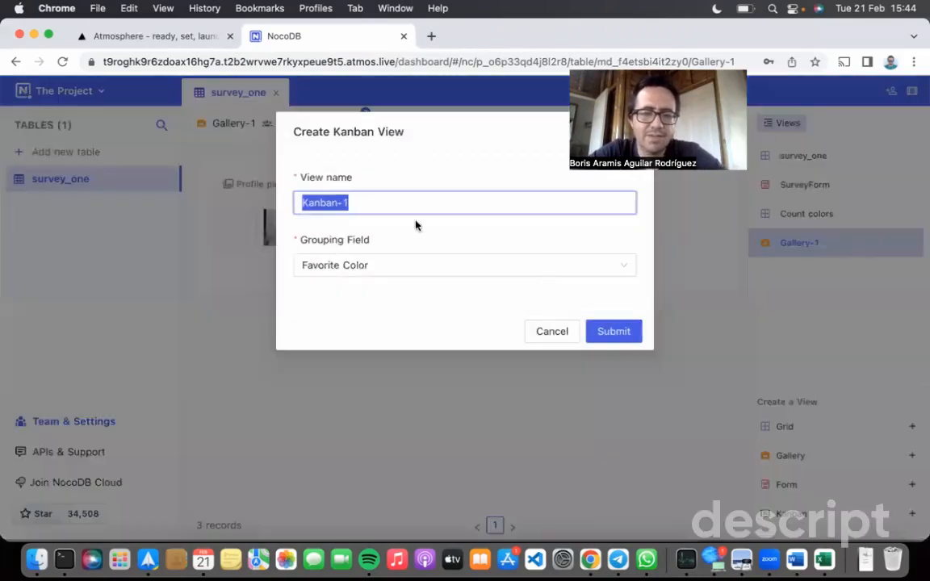
left_click(607, 331)
left_click(537, 266)
left_click(539, 270)
left_click(624, 332)
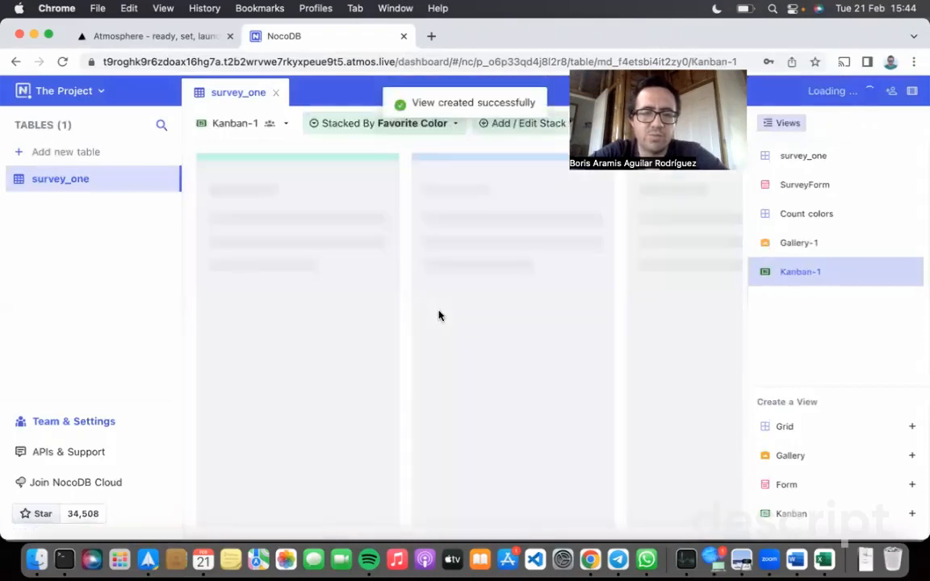
Examine the kanban board's color stacks and the records placed in them
scroll(402, 249, "right", 10)
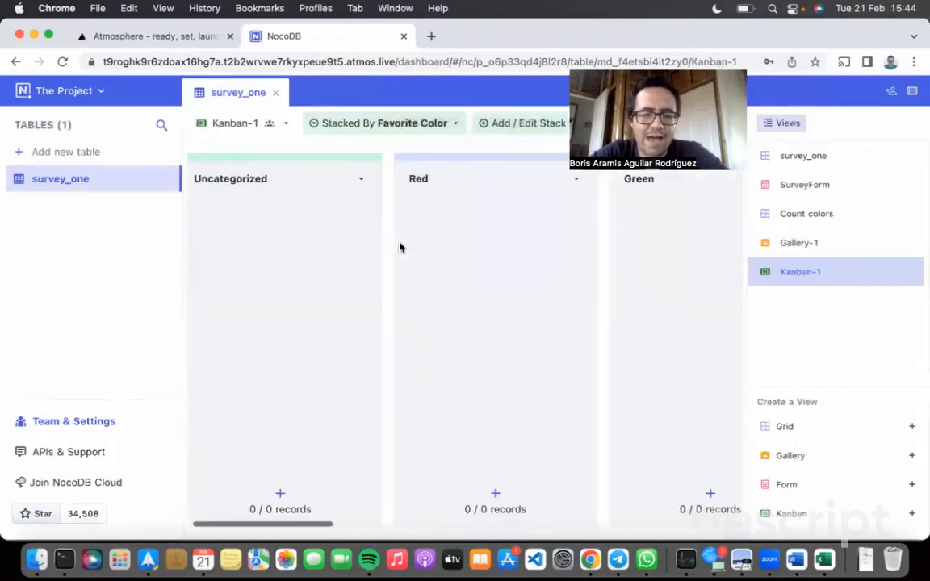
scroll(400, 247, "left", 4)
scroll(400, 247, "right", 10)
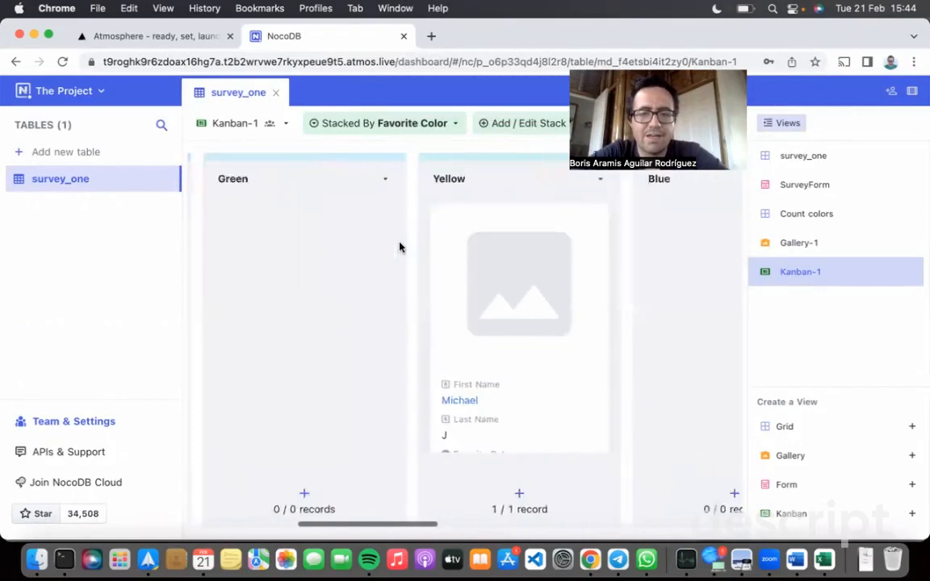
scroll(399, 248, "left", 3)
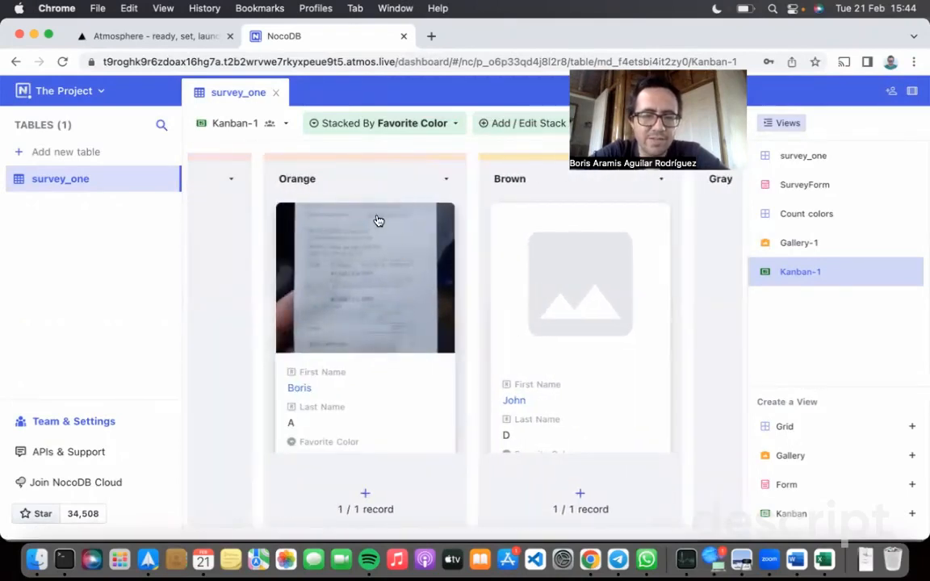
scroll(378, 218, "left", 10)
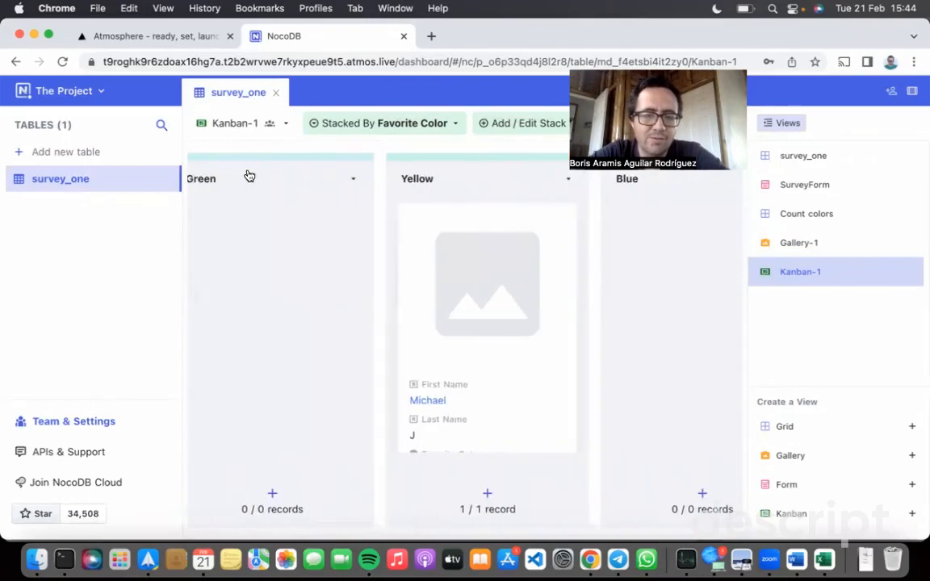
scroll(482, 204, "right", 10)
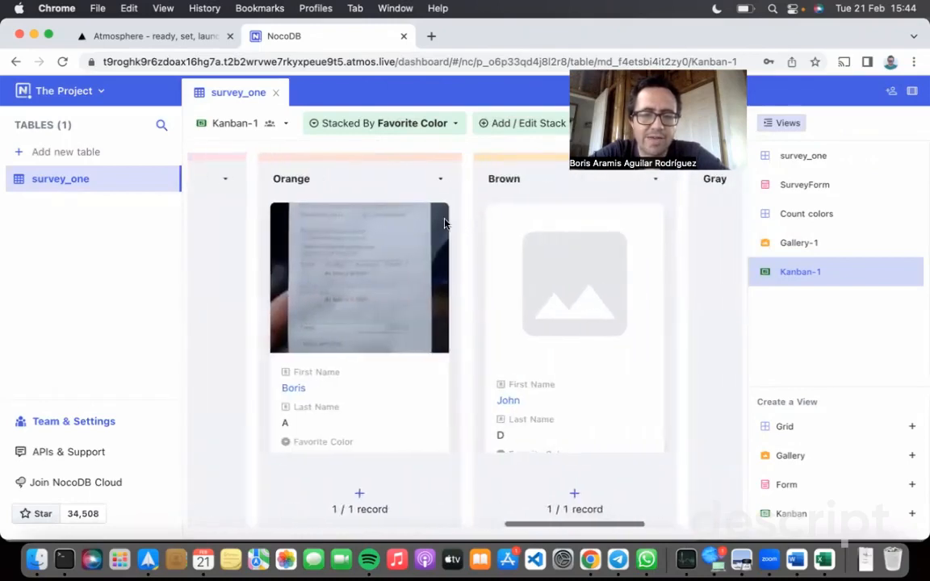
scroll(588, 291, "right", 5)
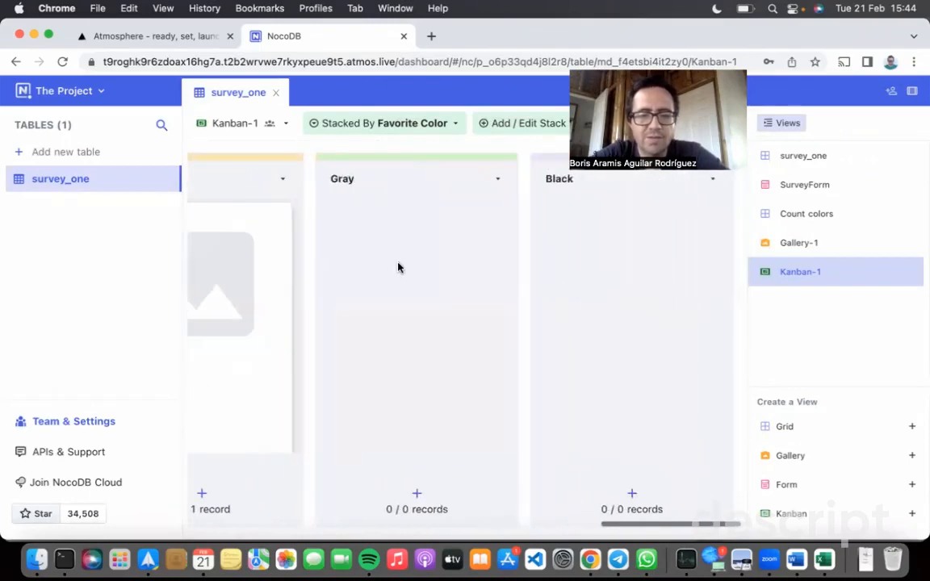
scroll(398, 268, "left", 10)
scroll(398, 268, "left", 10)
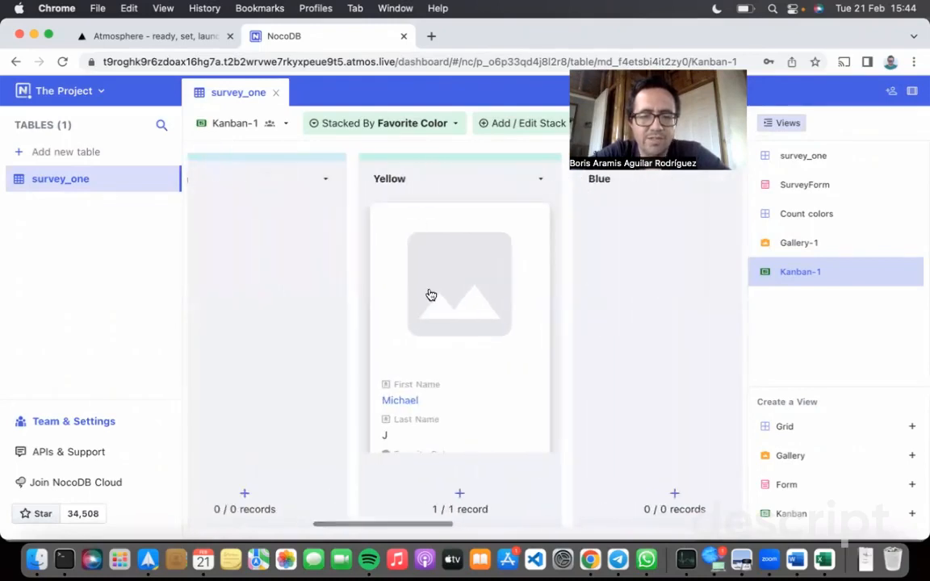
Move the record in the Yellow stack to the Green stack of the kanban board
scroll(301, 277, "right", 15)
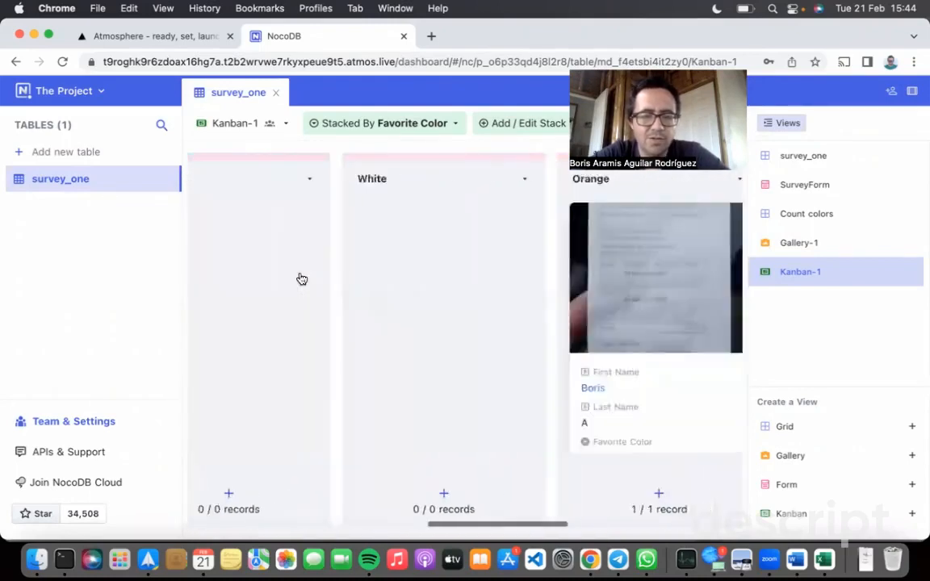
scroll(541, 317, "left", 10)
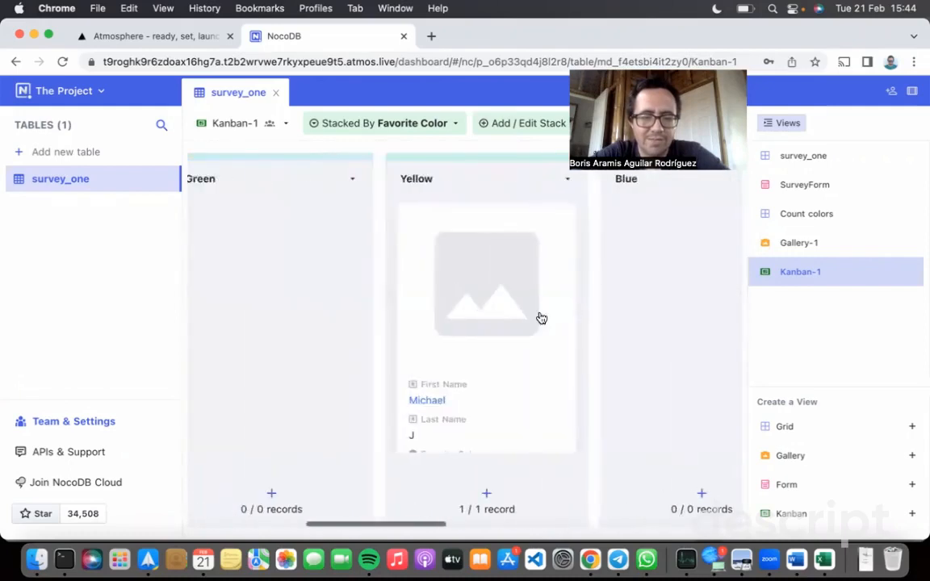
scroll(552, 274, "right", 5)
scroll(552, 274, "left", 3)
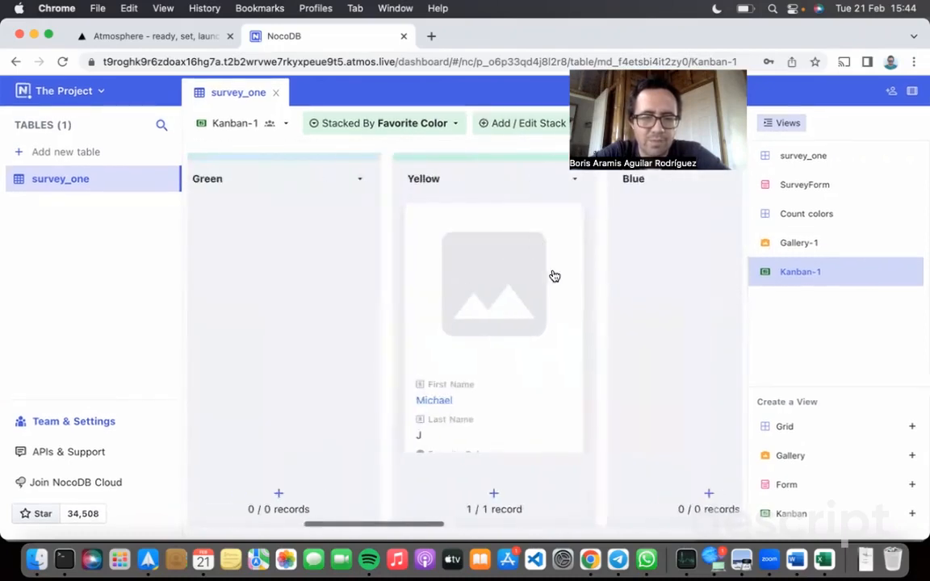
left_click_drag(440, 229, 322, 227)
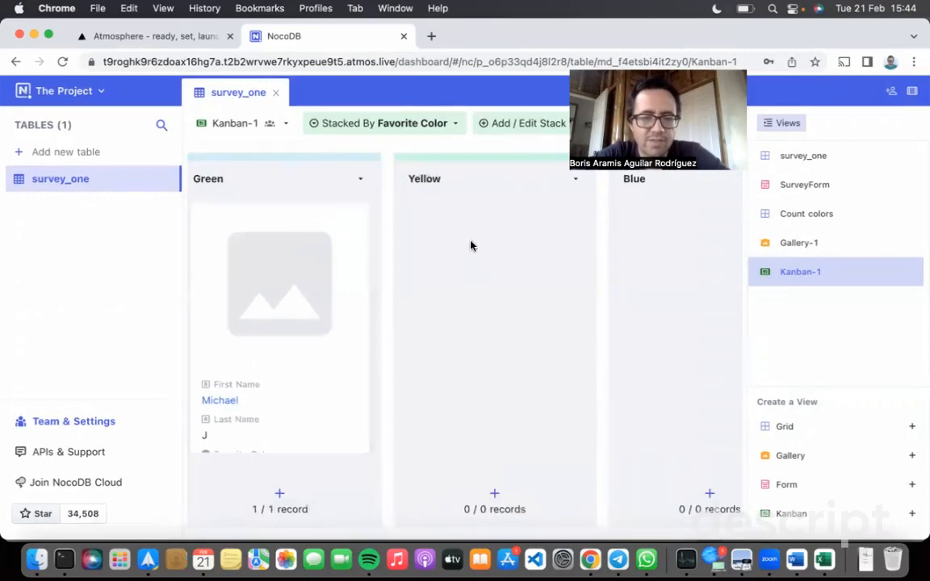
Move the Green stack's record to the Red stack
left_click_drag(273, 253, 327, 244)
scroll(302, 239, "left", 5)
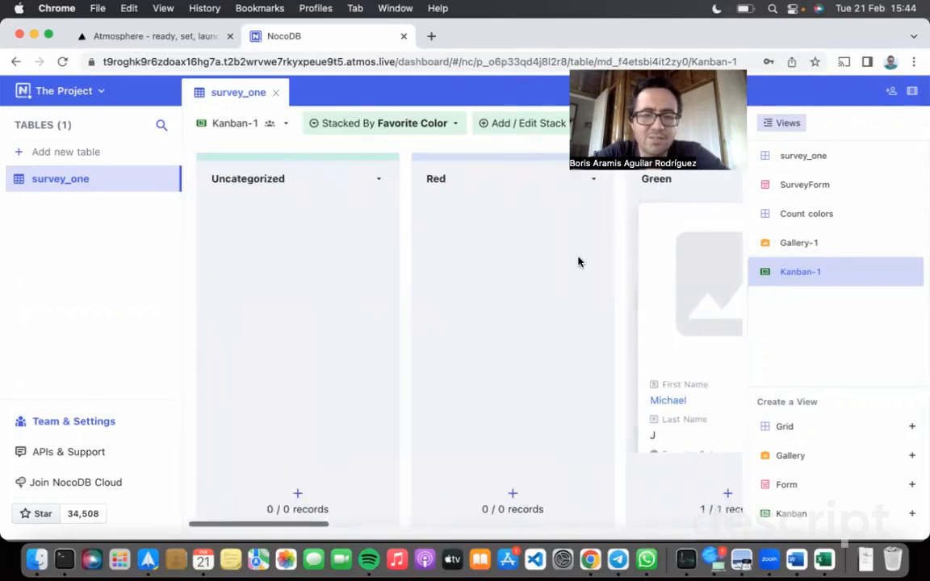
left_click_drag(674, 233, 519, 220)
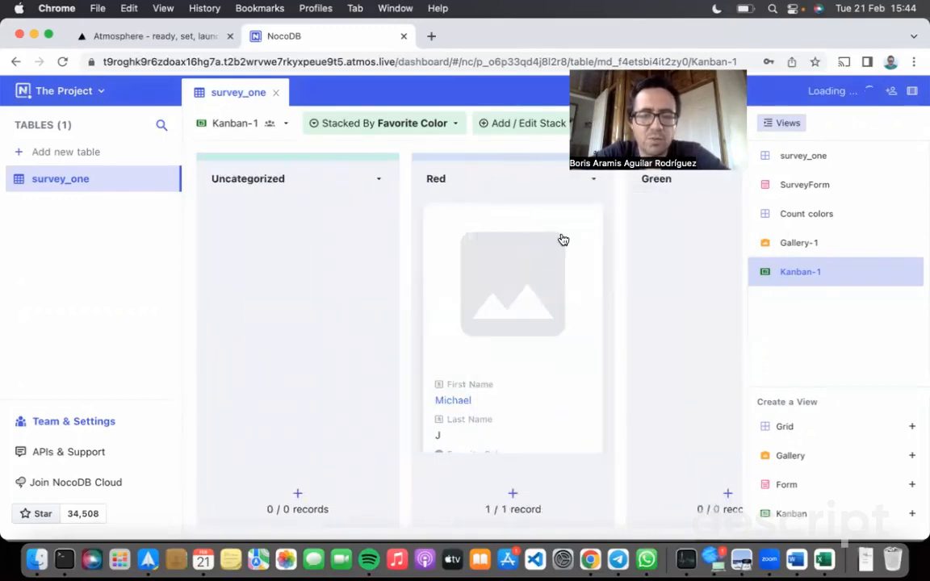
Return the record from the Red stack to Green and from there to its original Yellow stack
scroll(563, 240, "right", 4)
left_click_drag(365, 211, 525, 221)
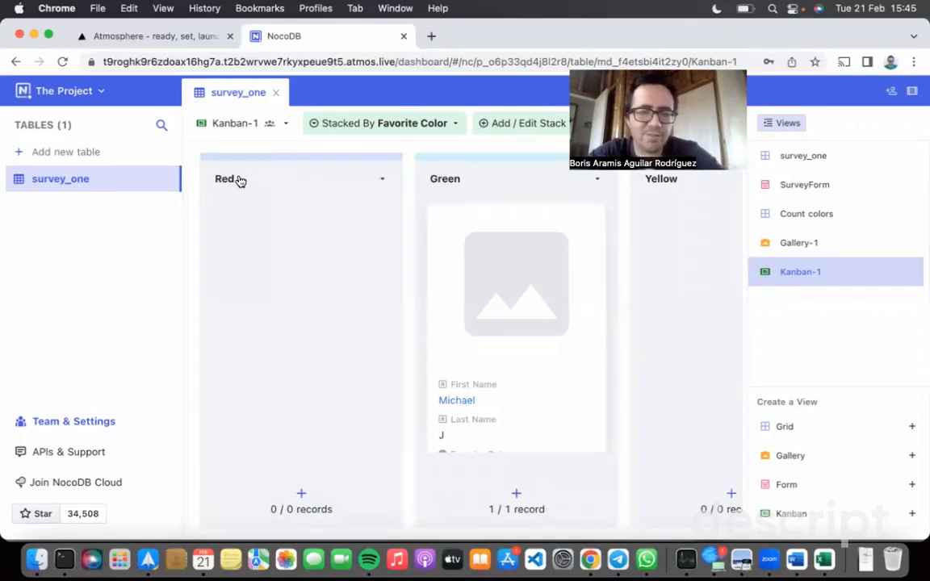
left_click_drag(495, 222, 638, 212)
left_click_drag(508, 248, 548, 244)
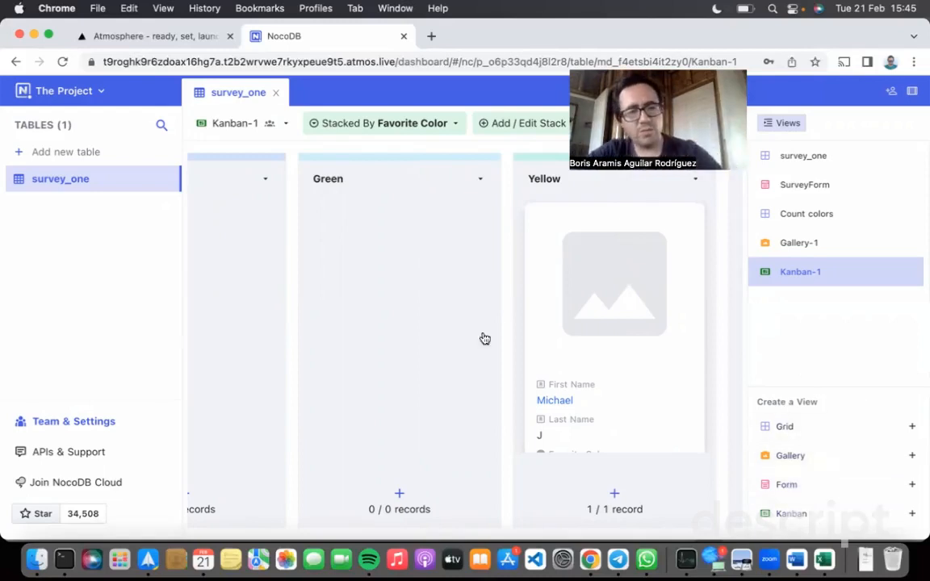
Start a new webhook for survey_one and examine its trigger events, notification types, HTTP methods, parameters and body
left_click(272, 123)
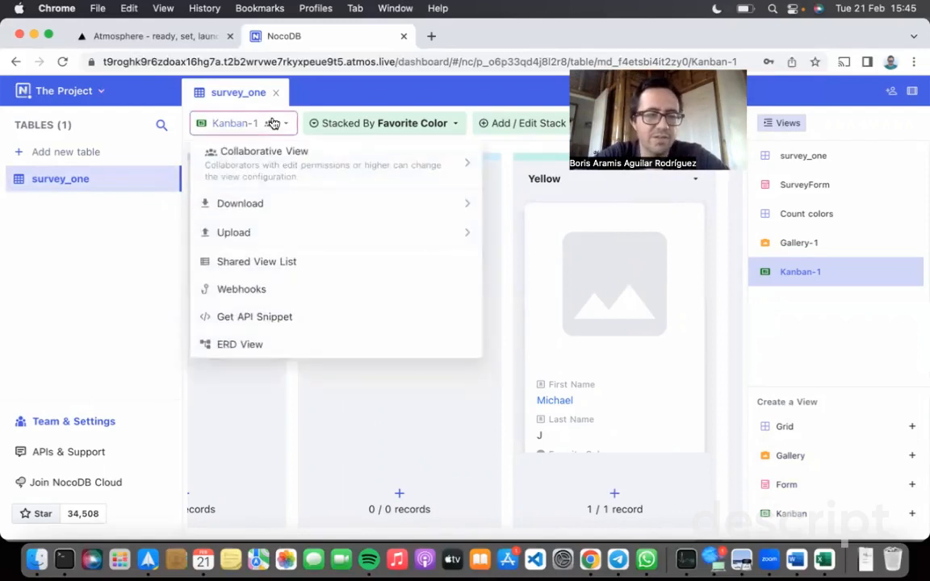
left_click(242, 290)
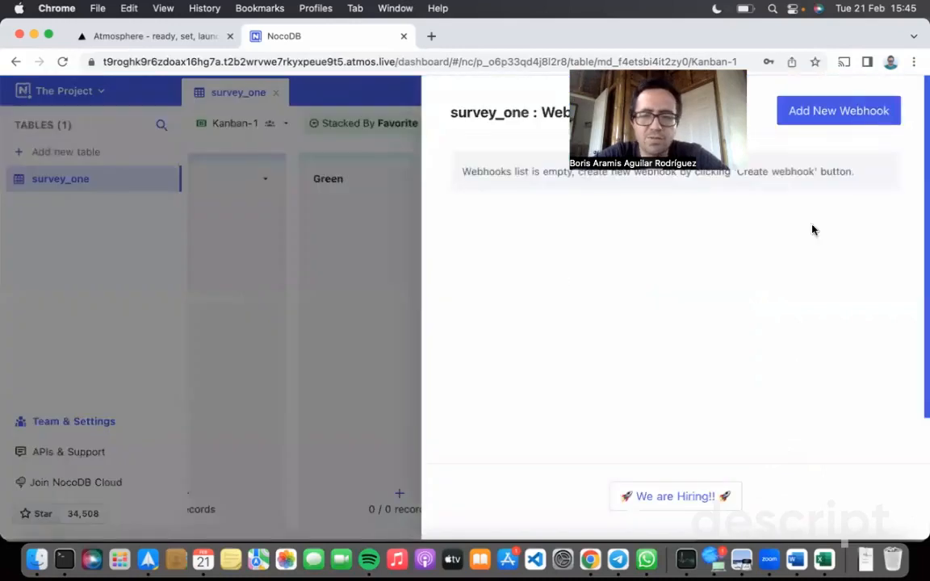
left_click(807, 117)
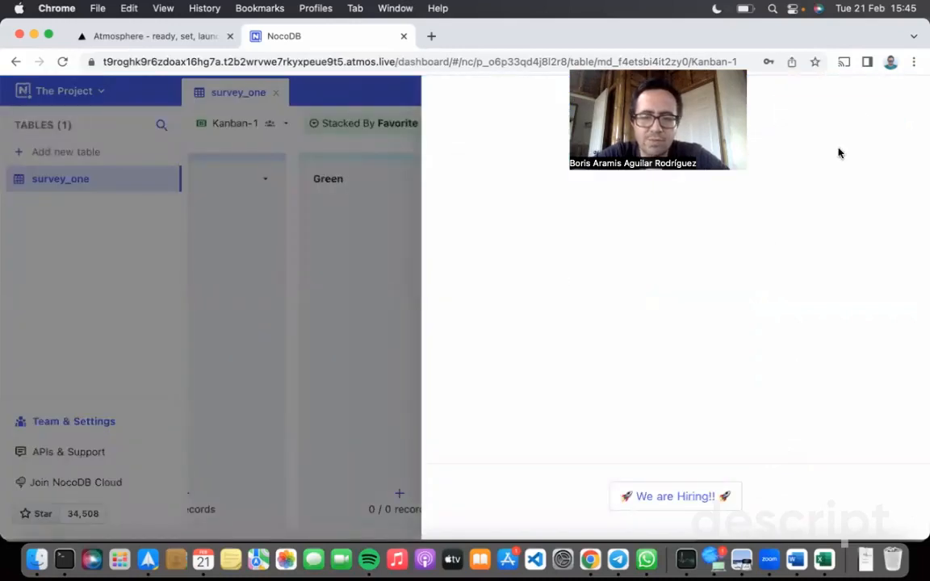
left_click(498, 168)
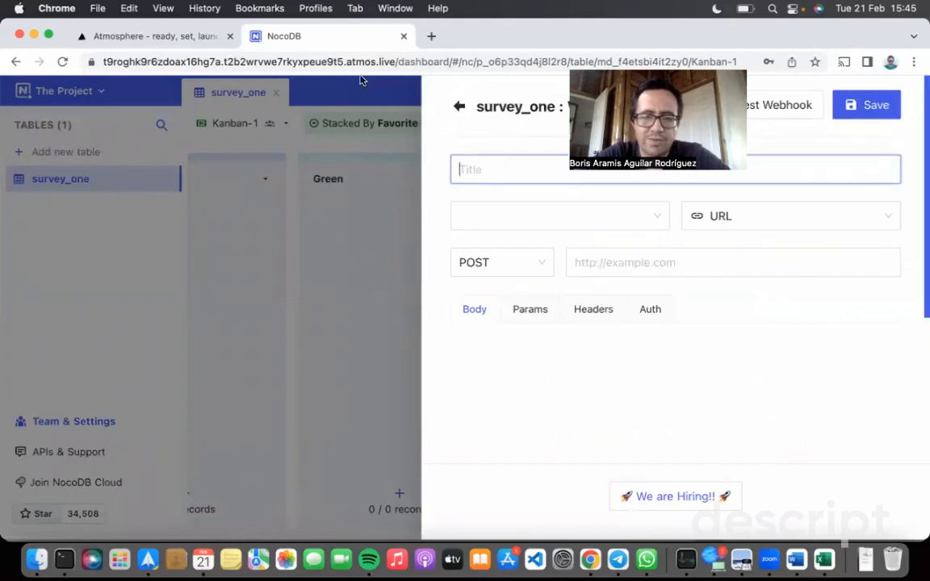
left_click(517, 221)
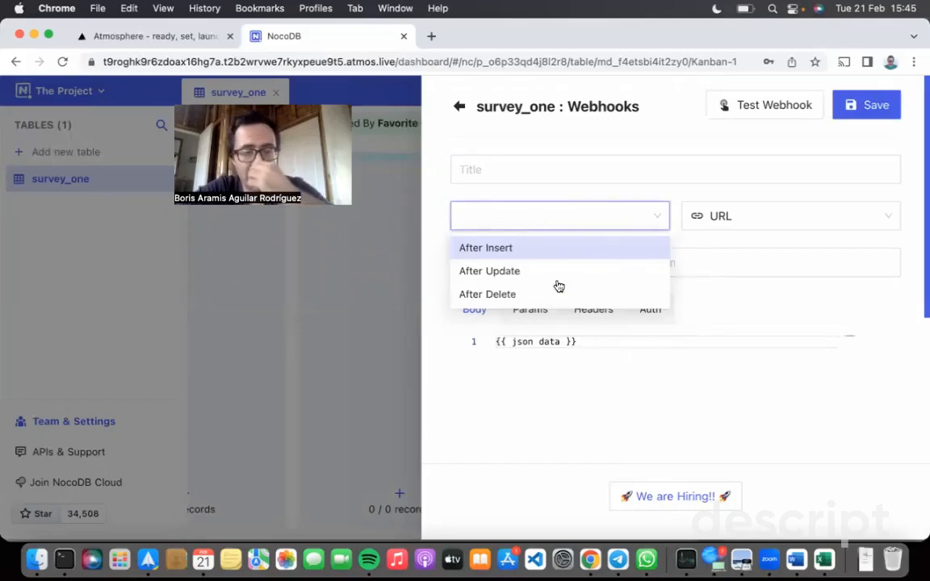
left_click(834, 213)
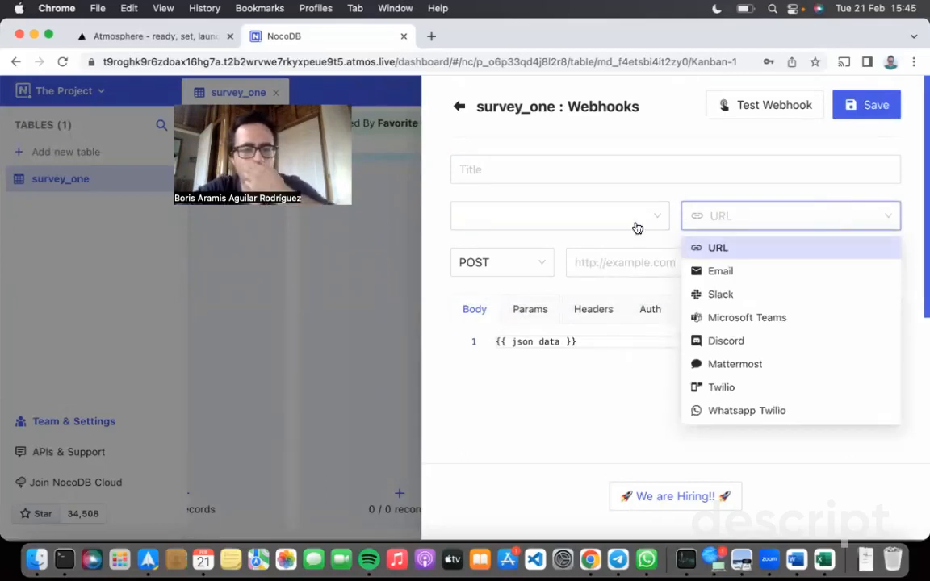
left_click(480, 268)
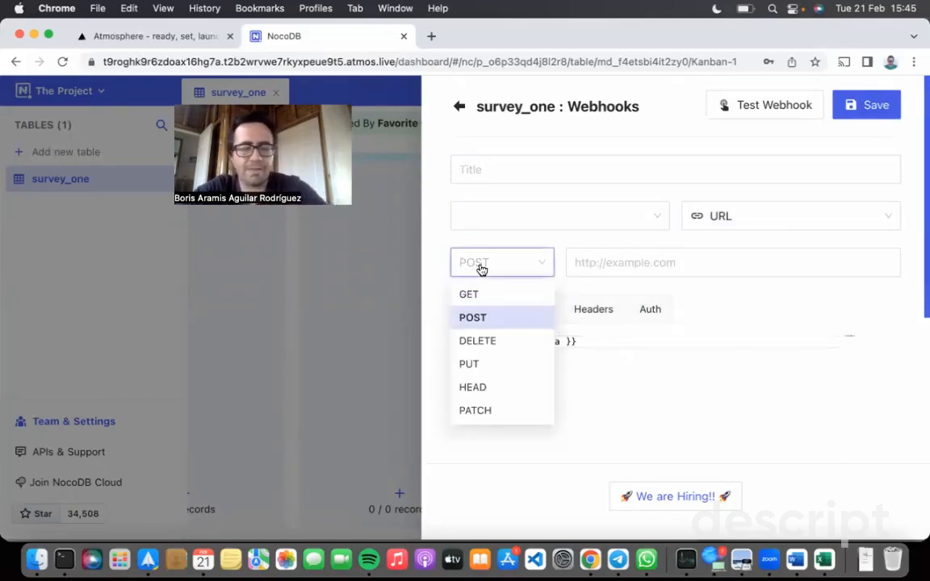
left_click(649, 260)
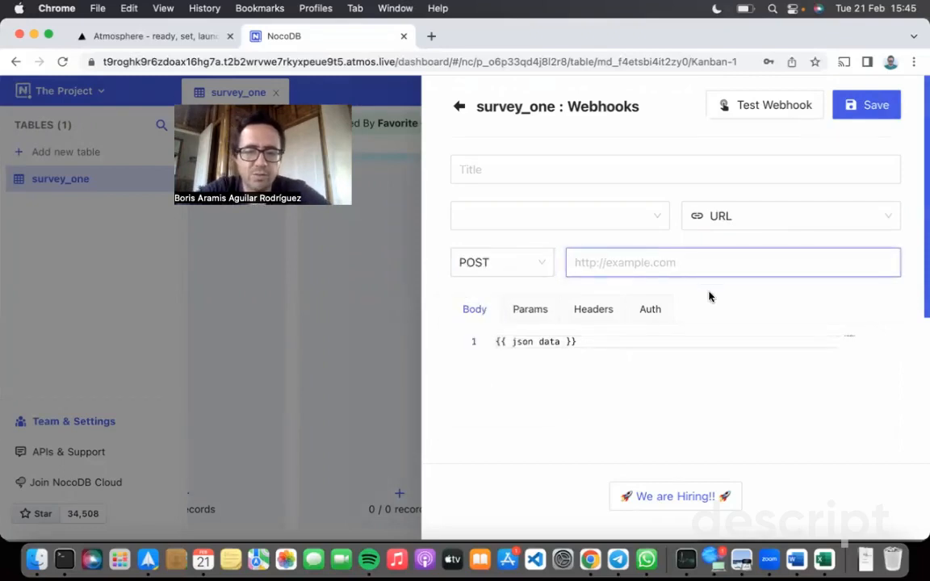
left_click(541, 312)
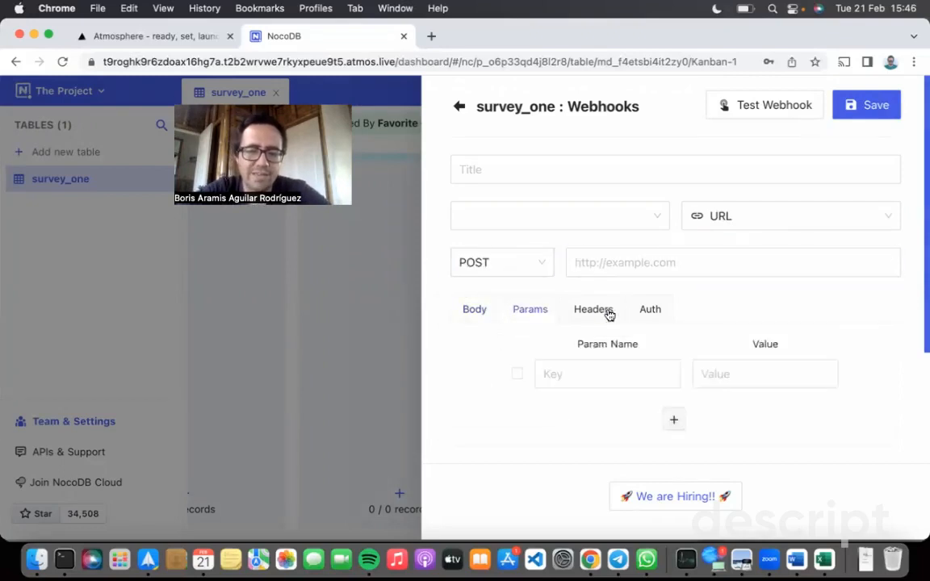
left_click(477, 308)
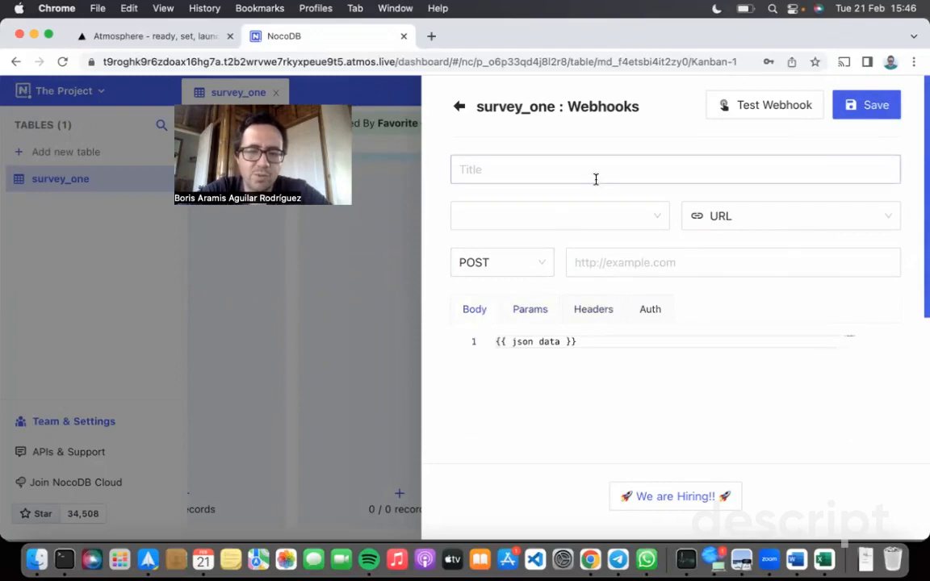
left_click(572, 214)
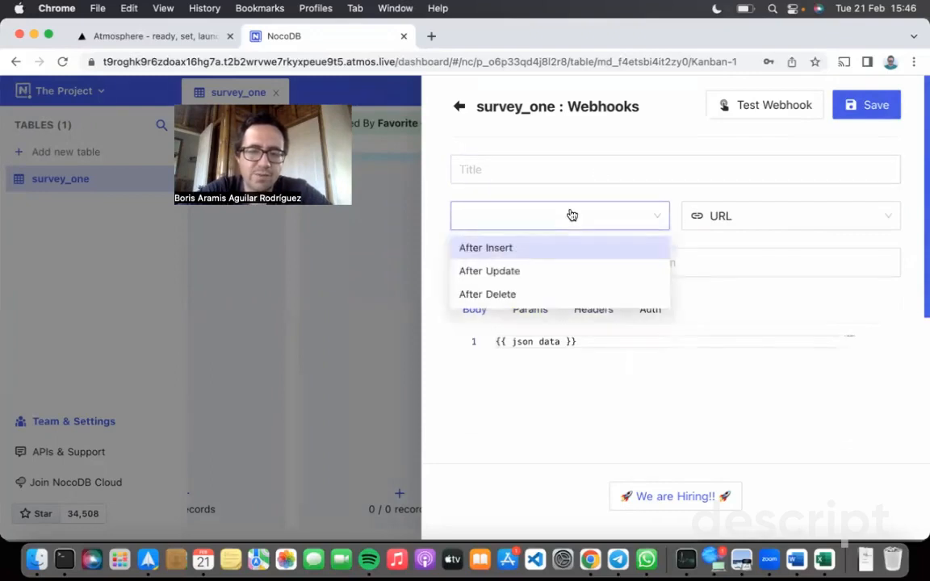
left_click(553, 255)
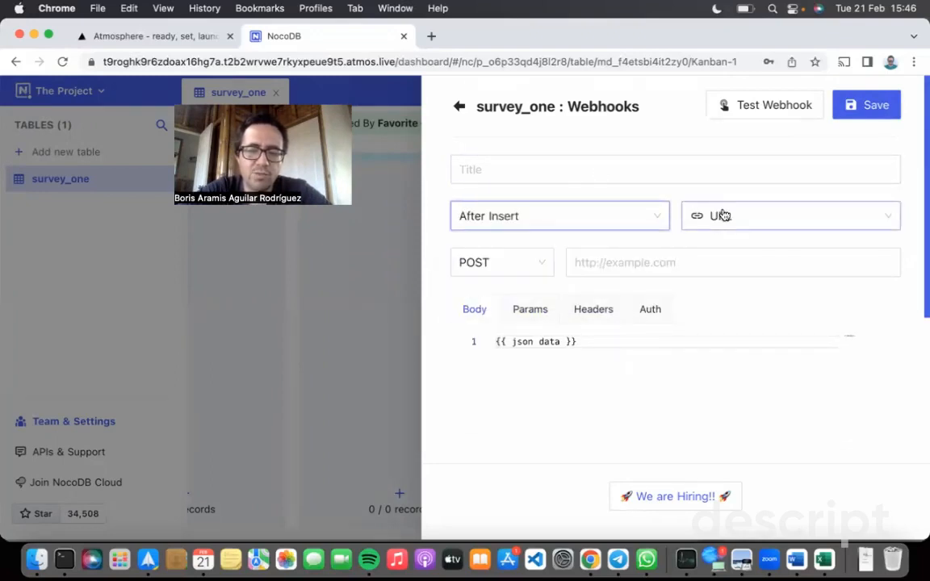
left_click(717, 214)
left_click(574, 214)
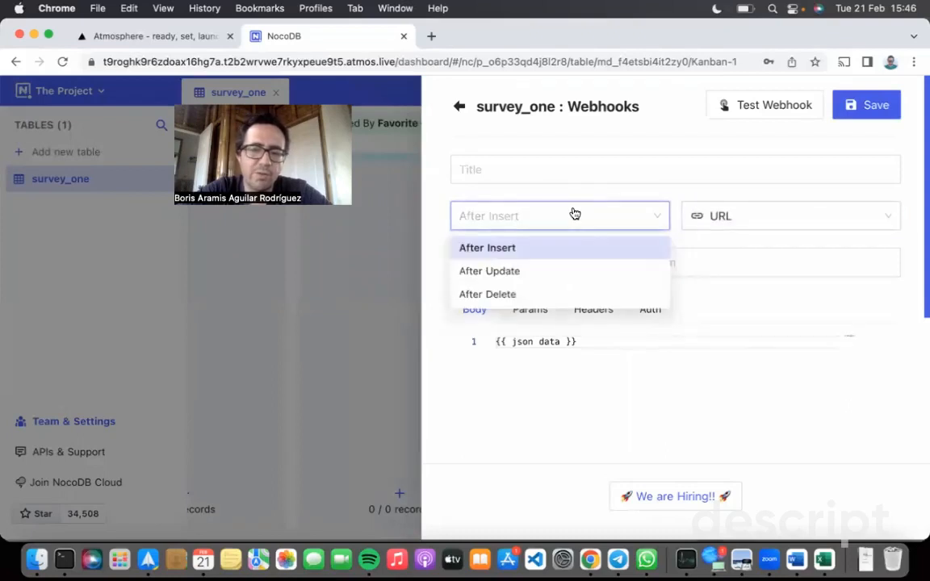
left_click(561, 250)
left_click(636, 261)
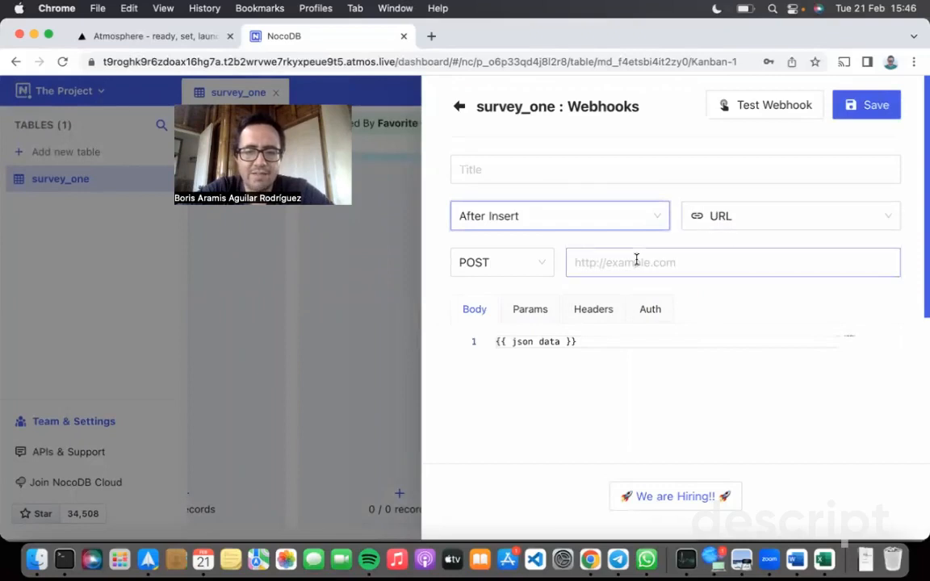
type("htto")
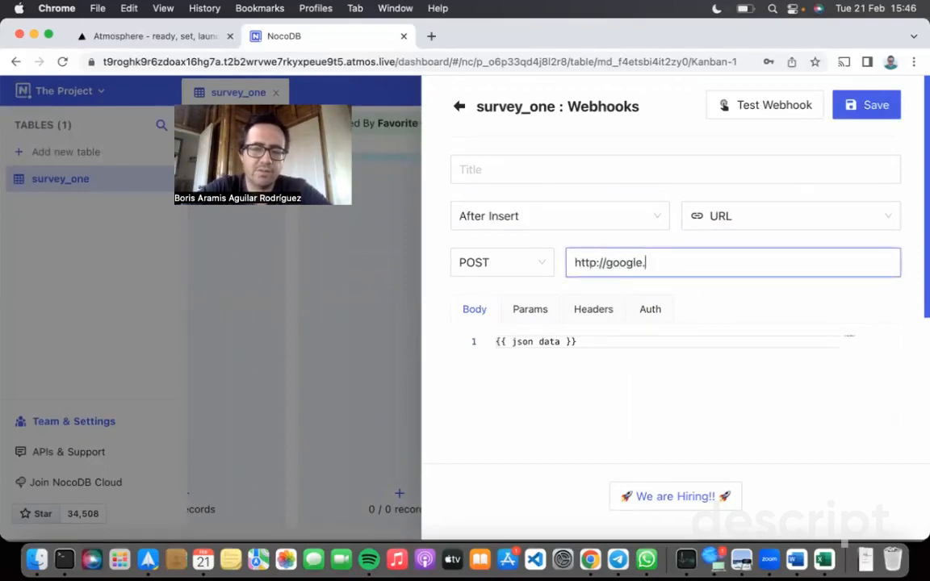
Enter data1 as the webhook's first parameter name and review the json data placeholder in the request body
left_click(522, 316)
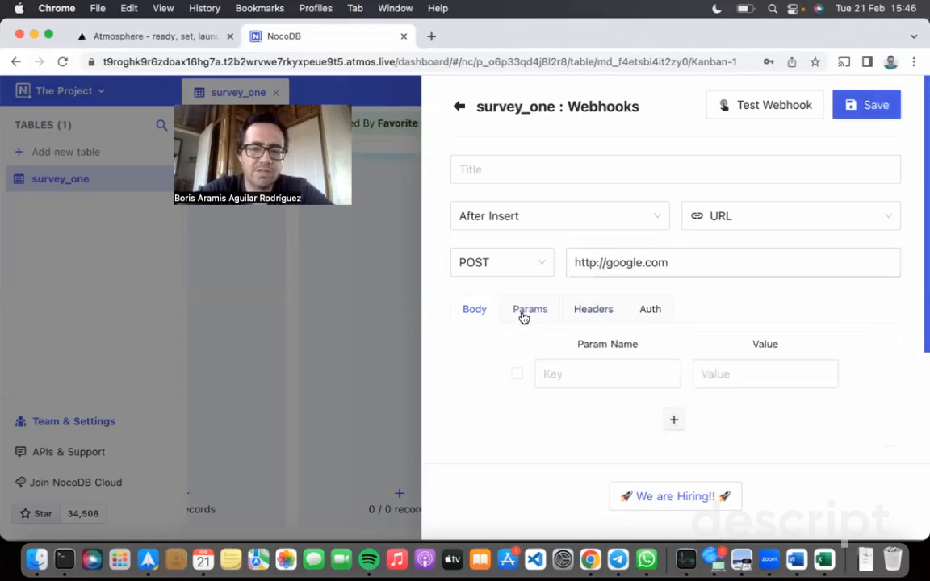
left_click(611, 374)
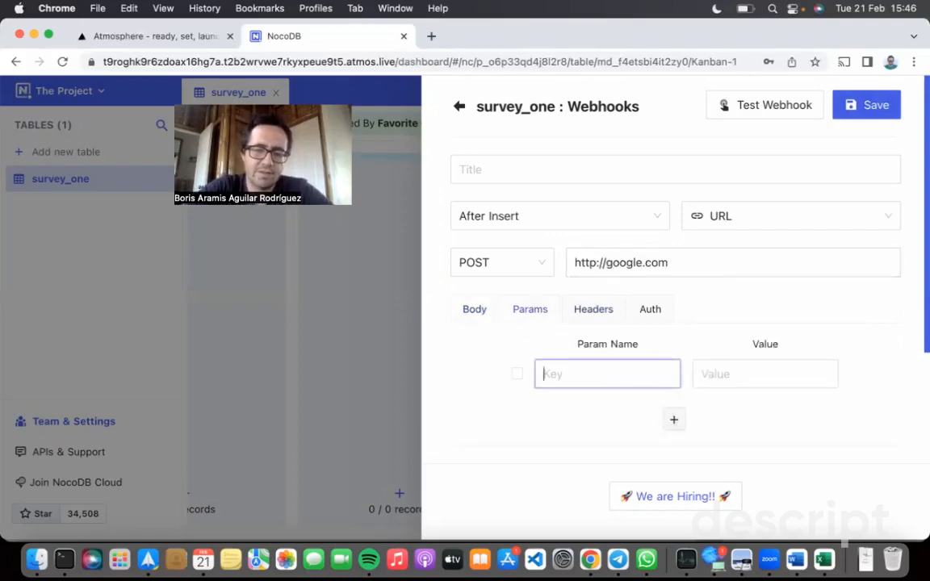
left_click(768, 374)
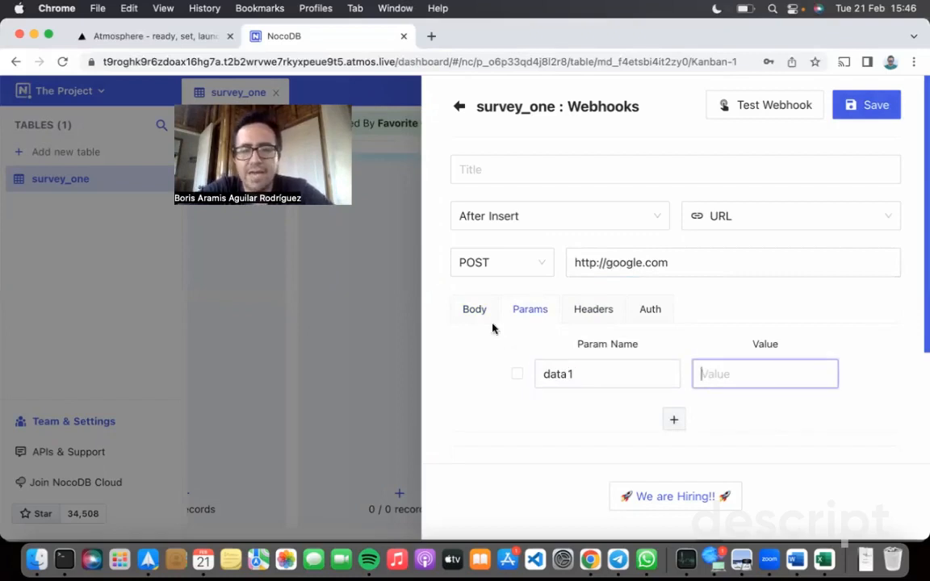
left_click(468, 311)
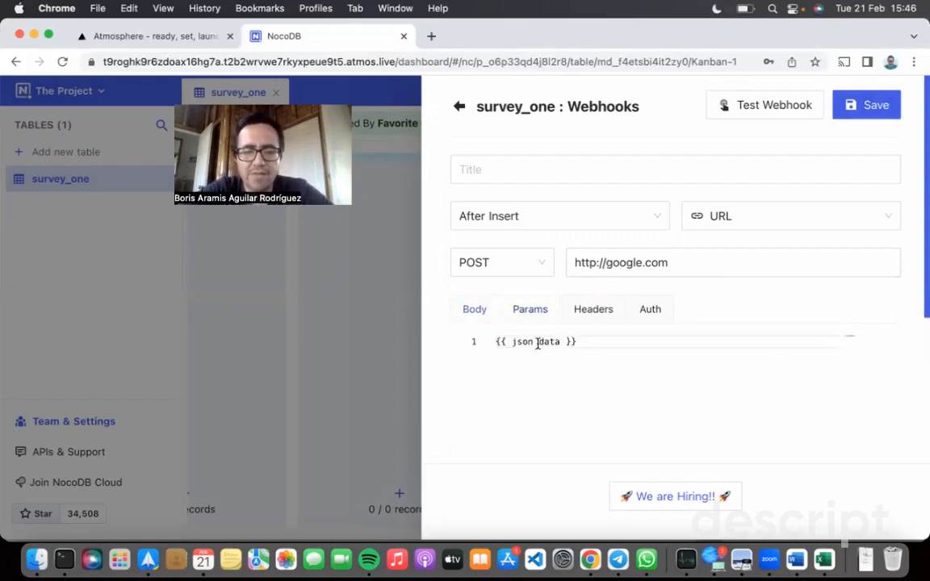
double_click(539, 343)
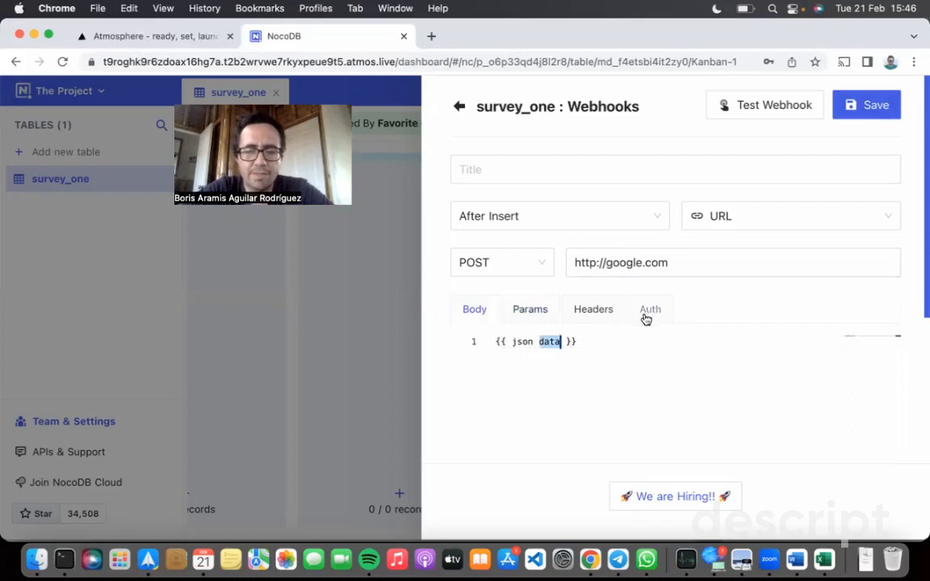
Try a test of the untitled webhook, and leave the webhook settings without saving it
left_click(532, 173)
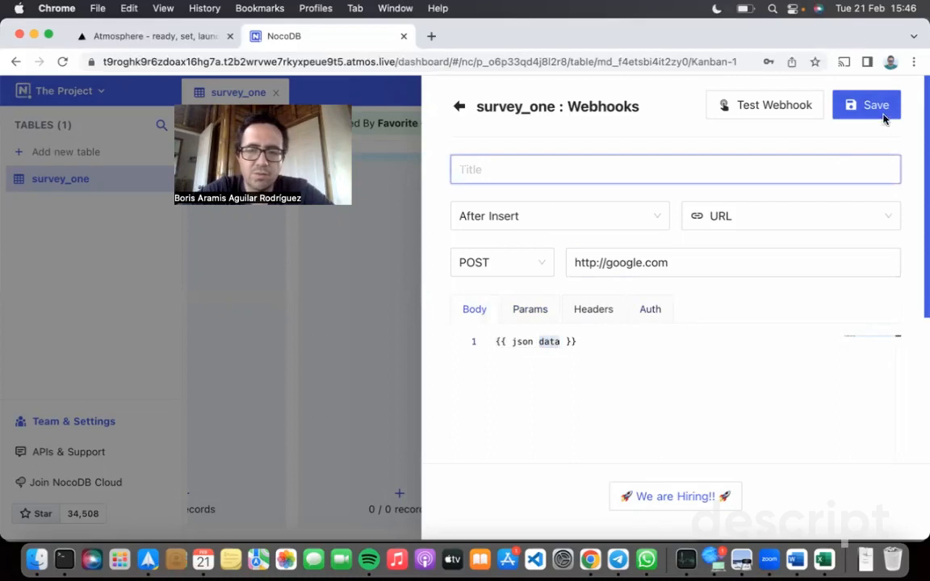
left_click(777, 107)
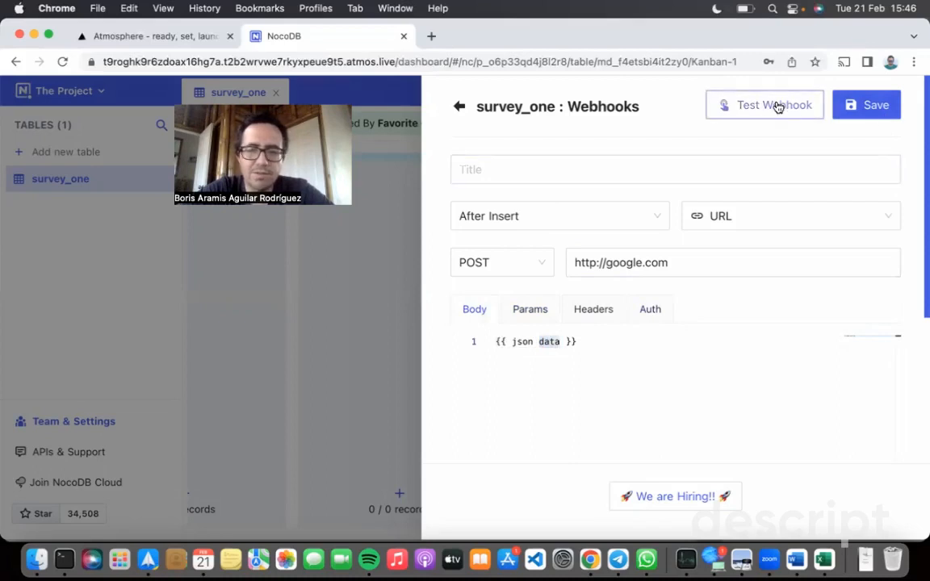
left_click_drag(693, 259, 554, 263)
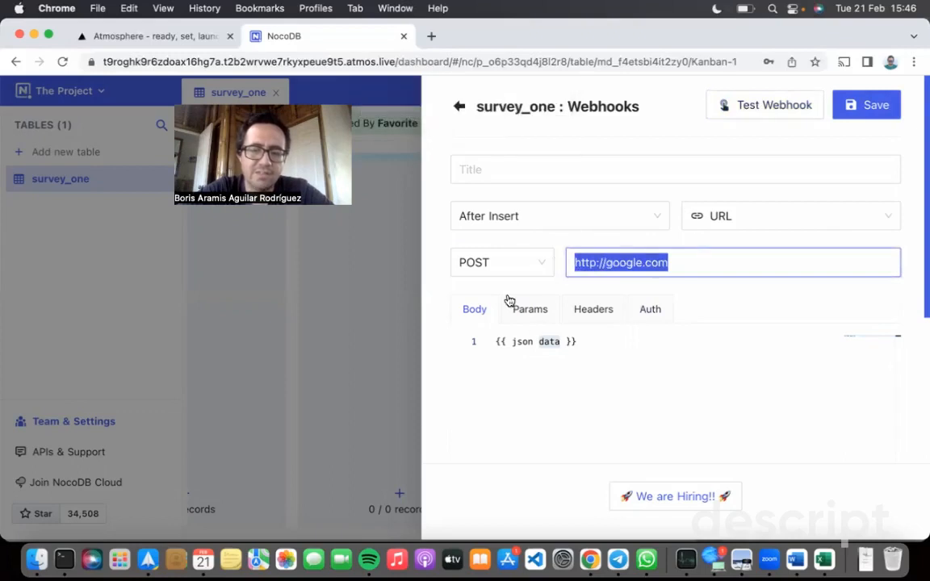
left_click(460, 107)
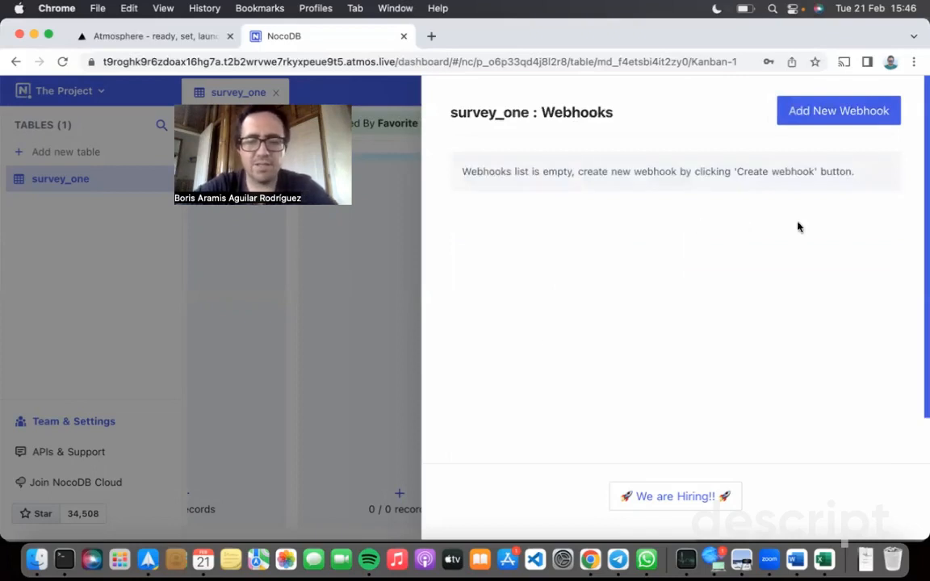
left_click(361, 268)
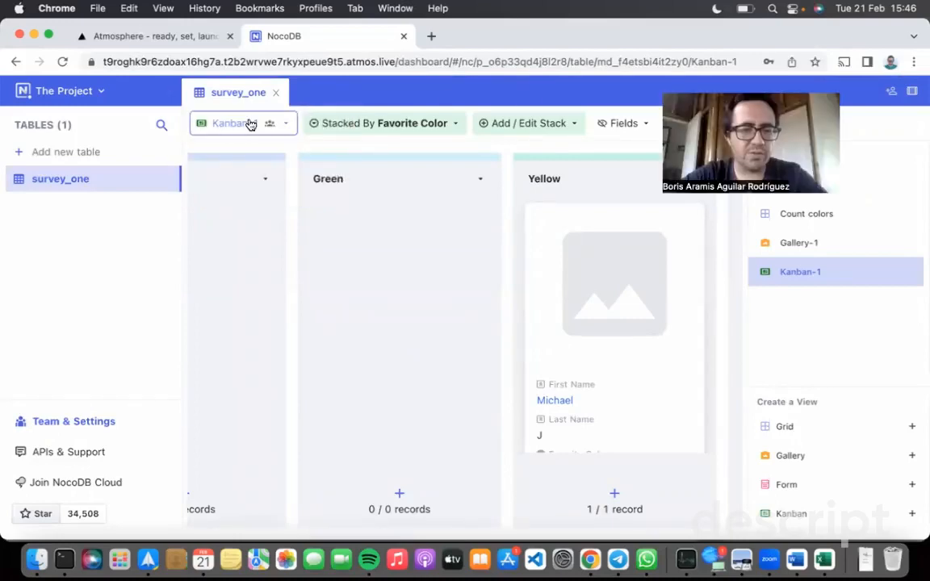
Examine the download and upload formats offered for the Kanban-1 view
left_click(250, 124)
mouse_move(277, 207)
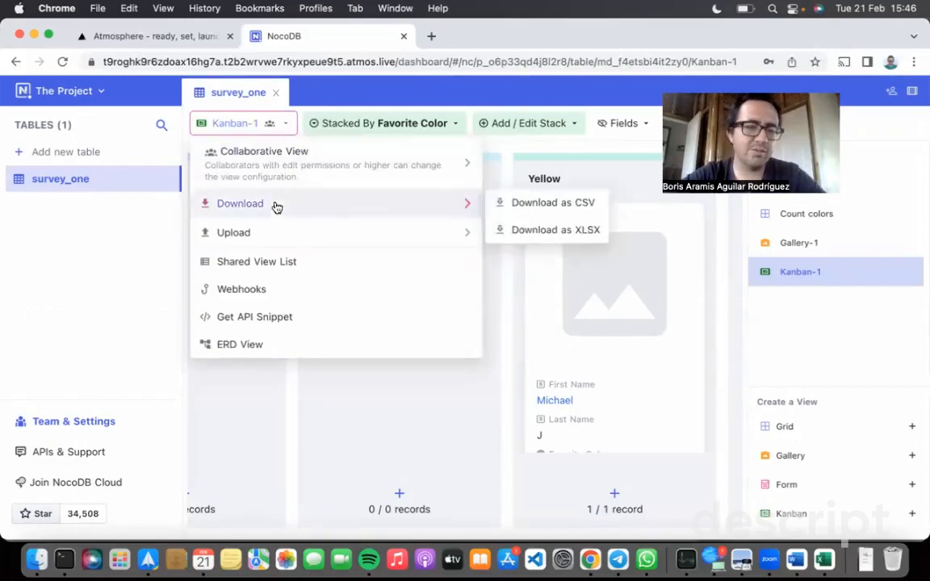
mouse_move(284, 235)
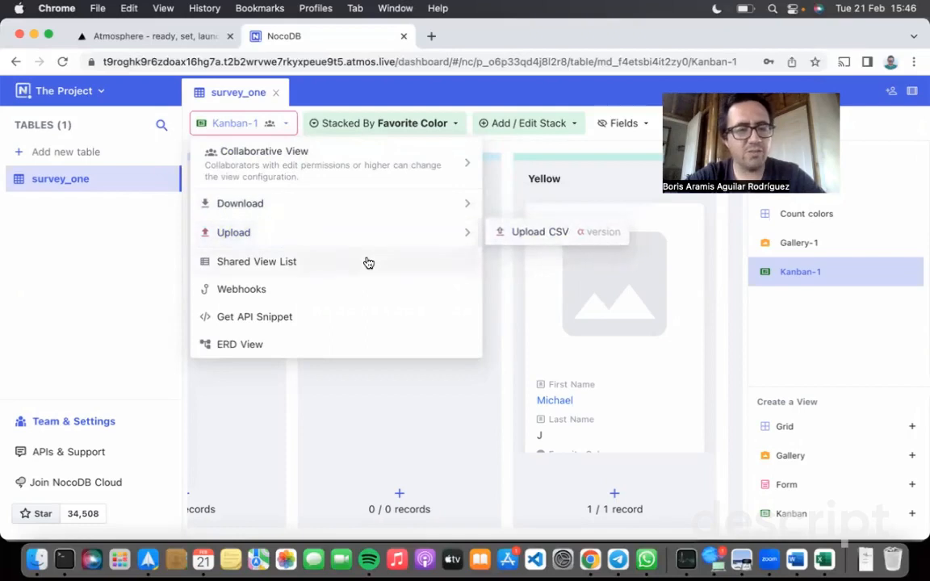
Review the view's API code snippet in Shell, JavaScript, Node, NocoDB-SDK, PHP and Python, and close it
left_click(354, 316)
scroll(533, 246, "right", 10)
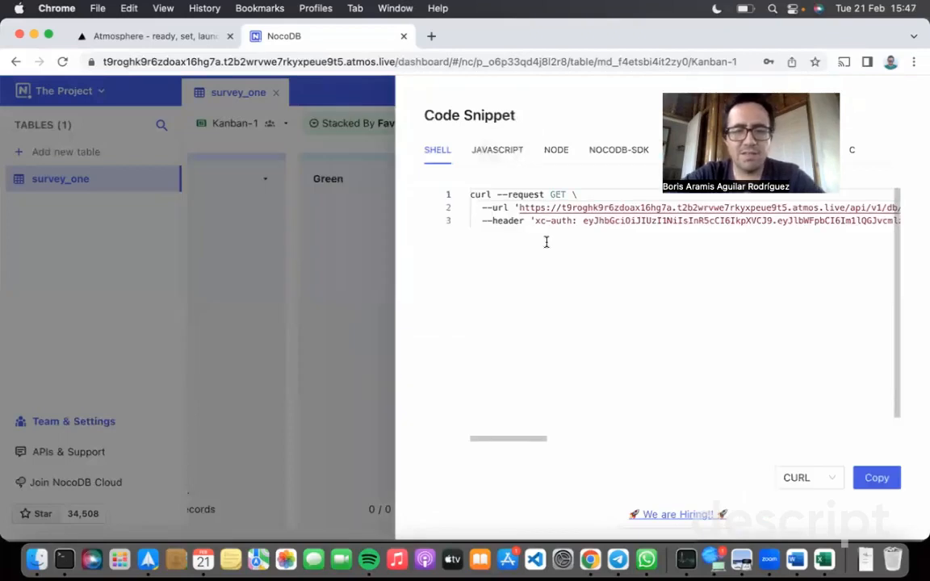
scroll(545, 242, "right", 15)
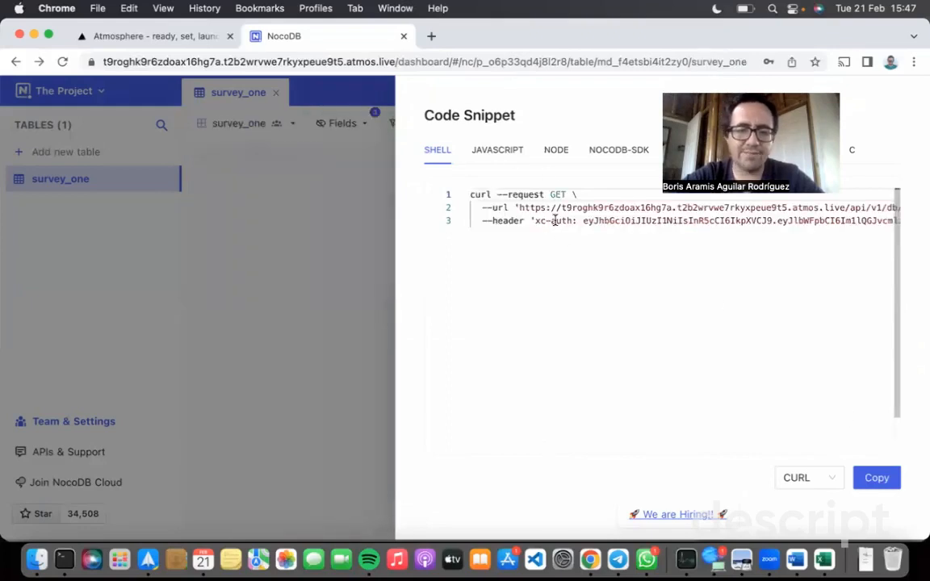
left_click(514, 155)
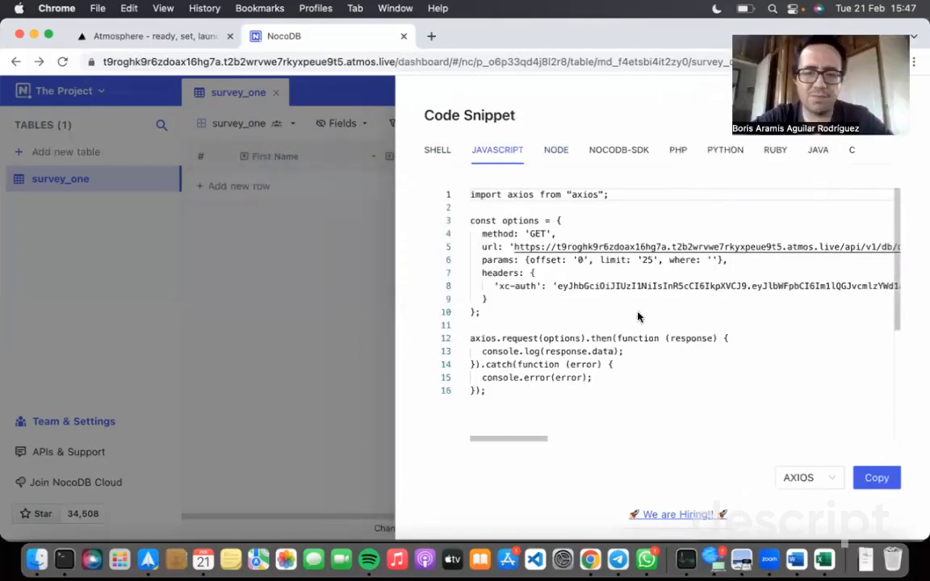
left_click(559, 152)
left_click(636, 153)
left_click(677, 153)
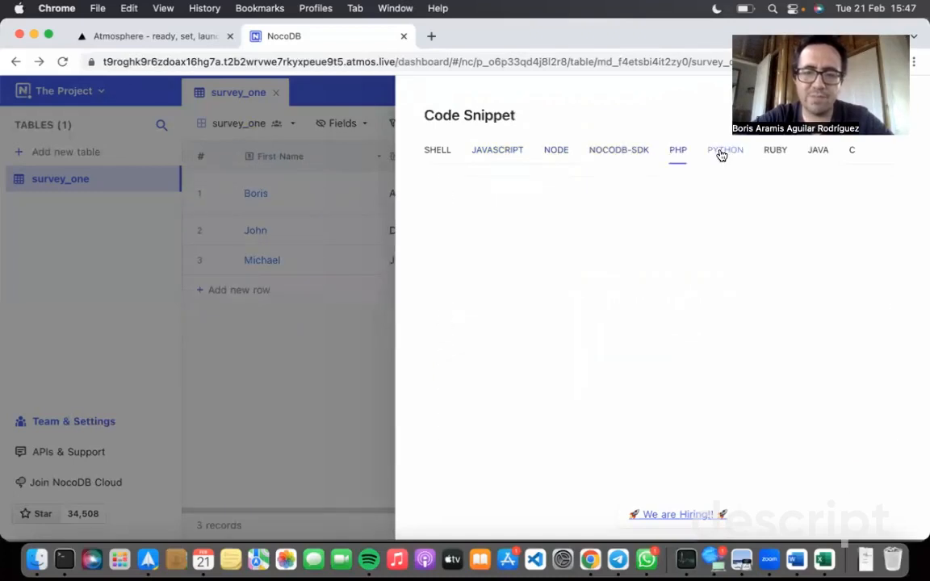
left_click(722, 154)
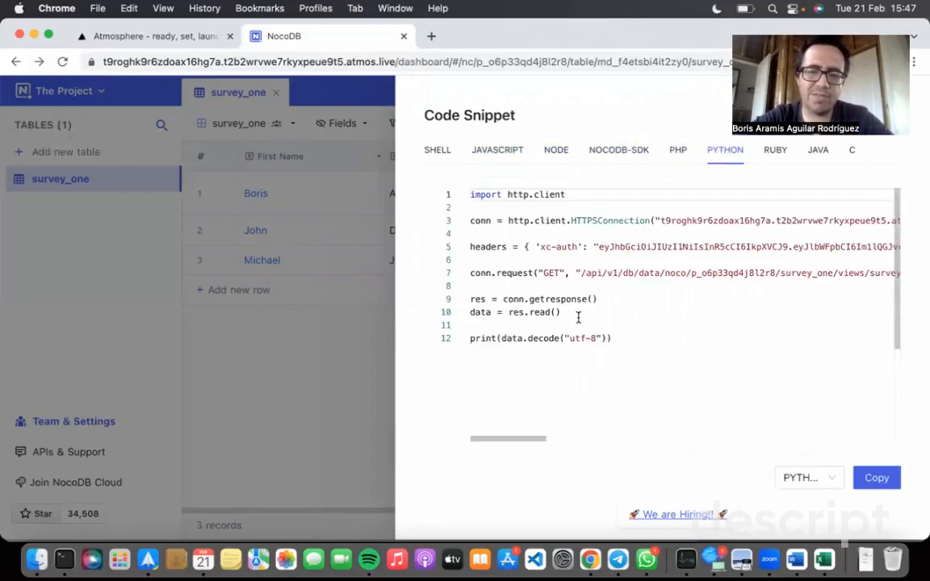
scroll(659, 277, "right", 1)
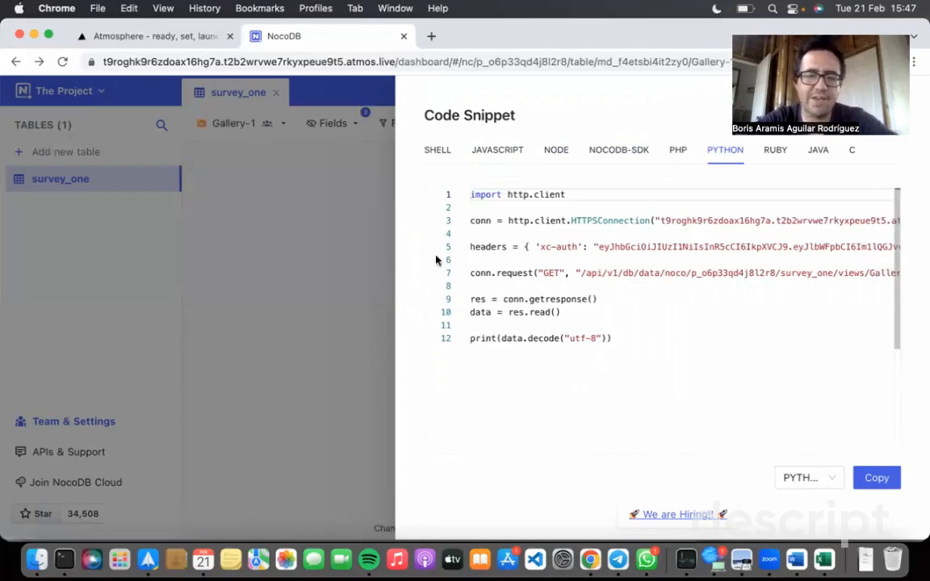
scroll(531, 232, "left", 2)
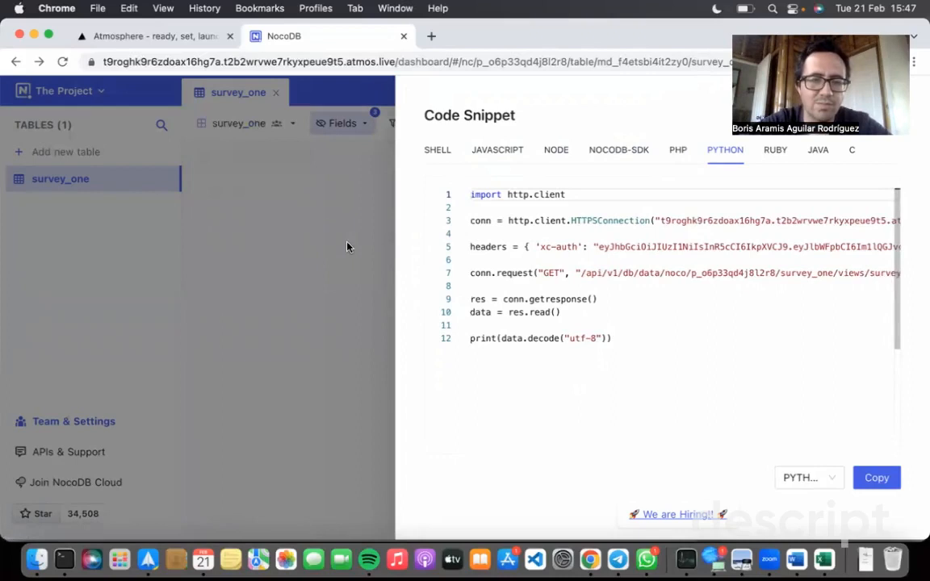
left_click(347, 246)
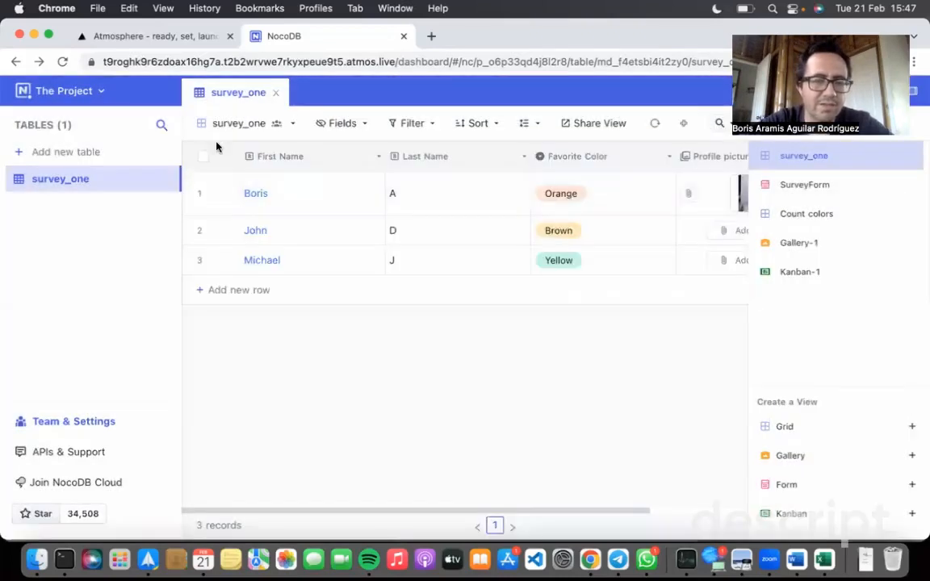
Review the project's options, including the available themes, and the actions offered for the survey_one grid view
left_click(95, 93)
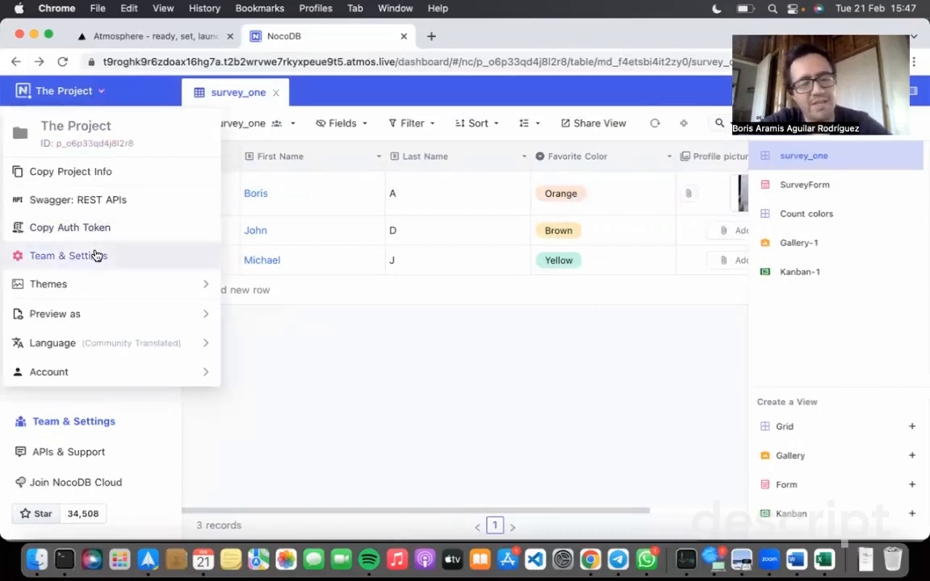
mouse_move(117, 287)
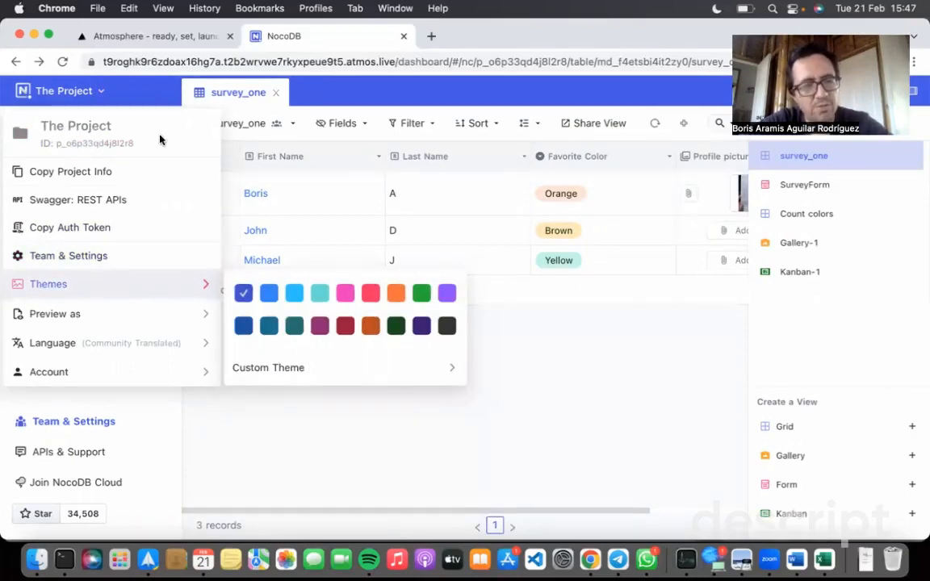
left_click(156, 96)
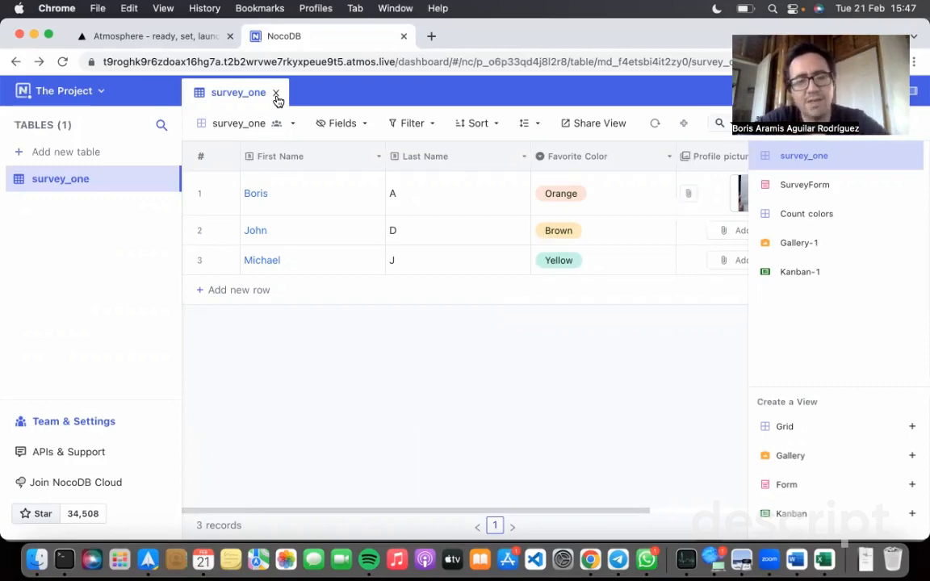
left_click(91, 96)
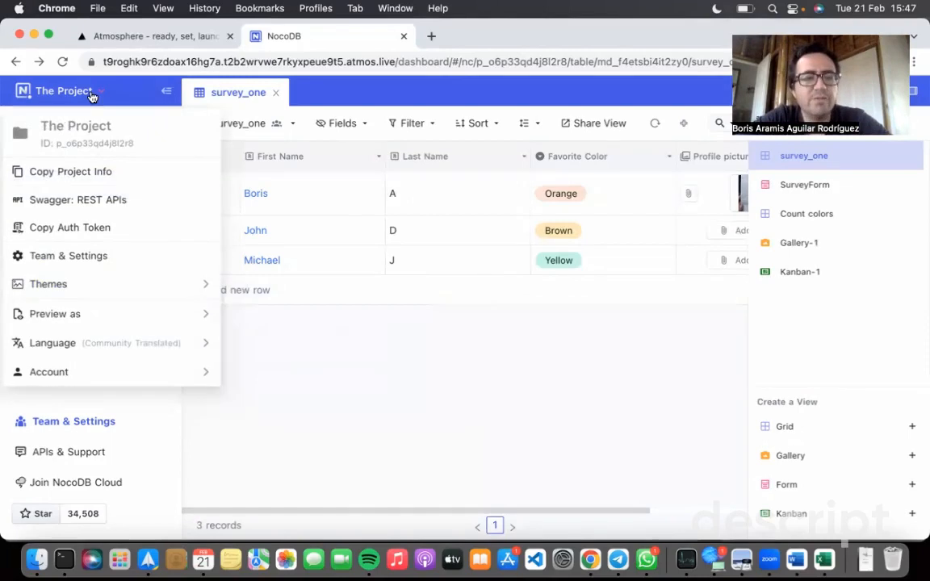
left_click(281, 123)
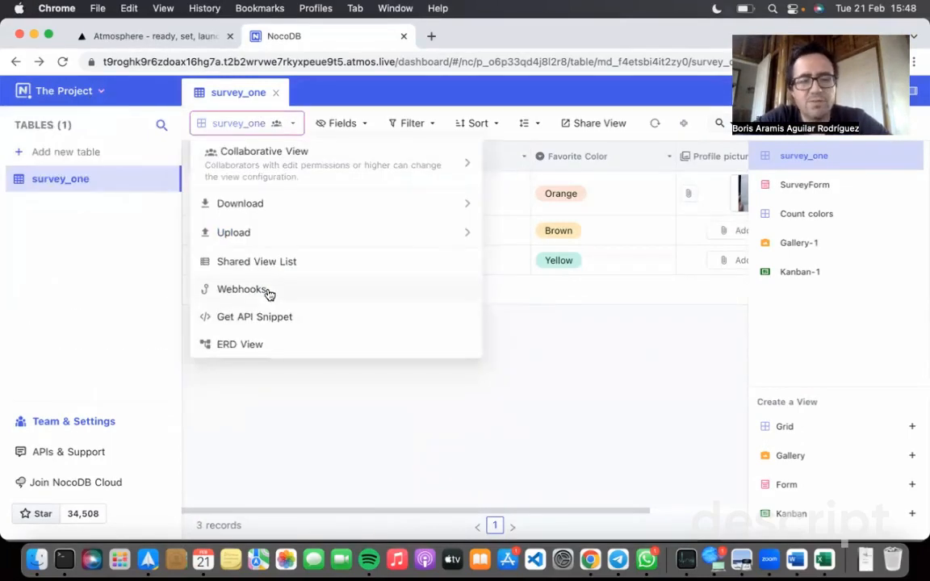
left_click(111, 327)
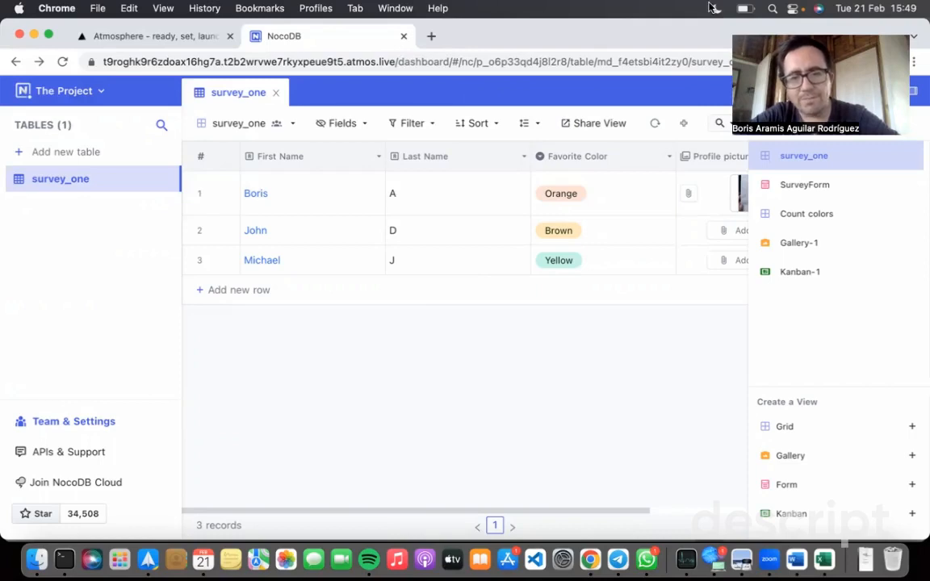
left_click(682, 8)
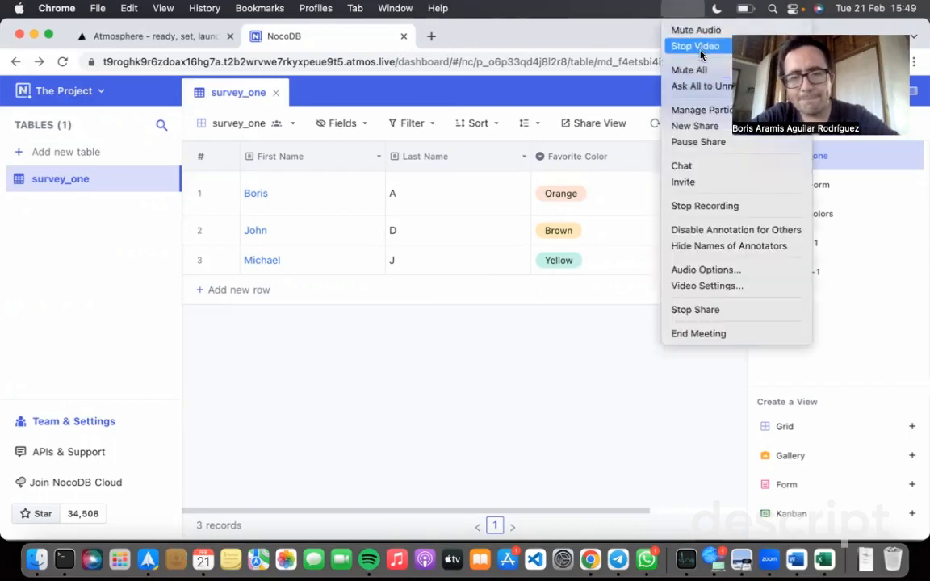